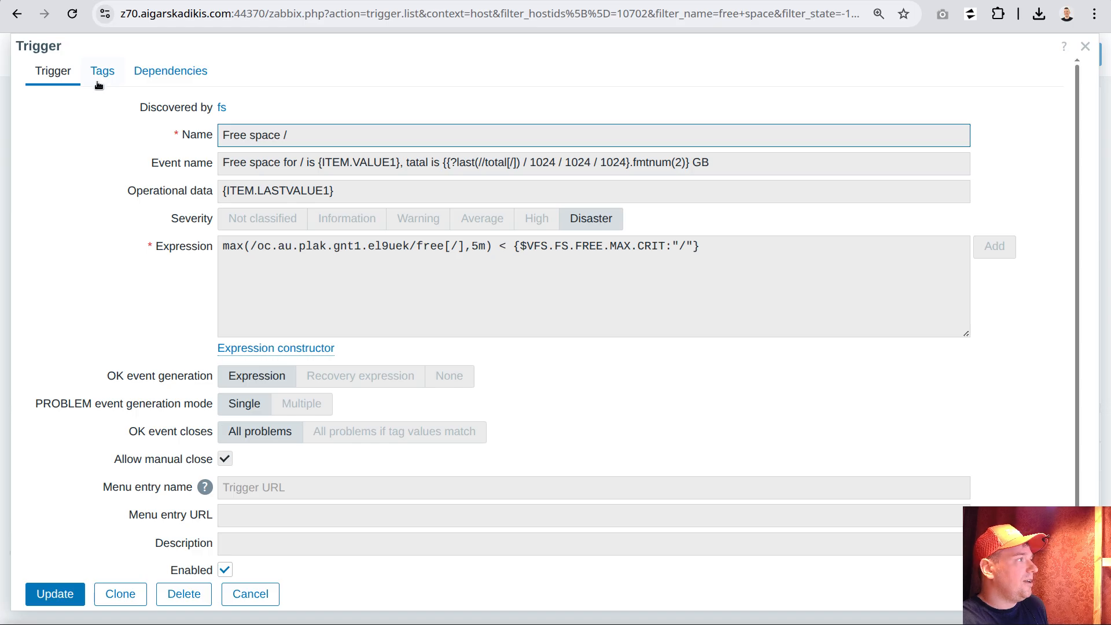
Inspect the tags of the "Free space /" and "Free space /var/oled" triggers, closing each without changes
{"action": "left_click", "coordinate": [103, 73]}
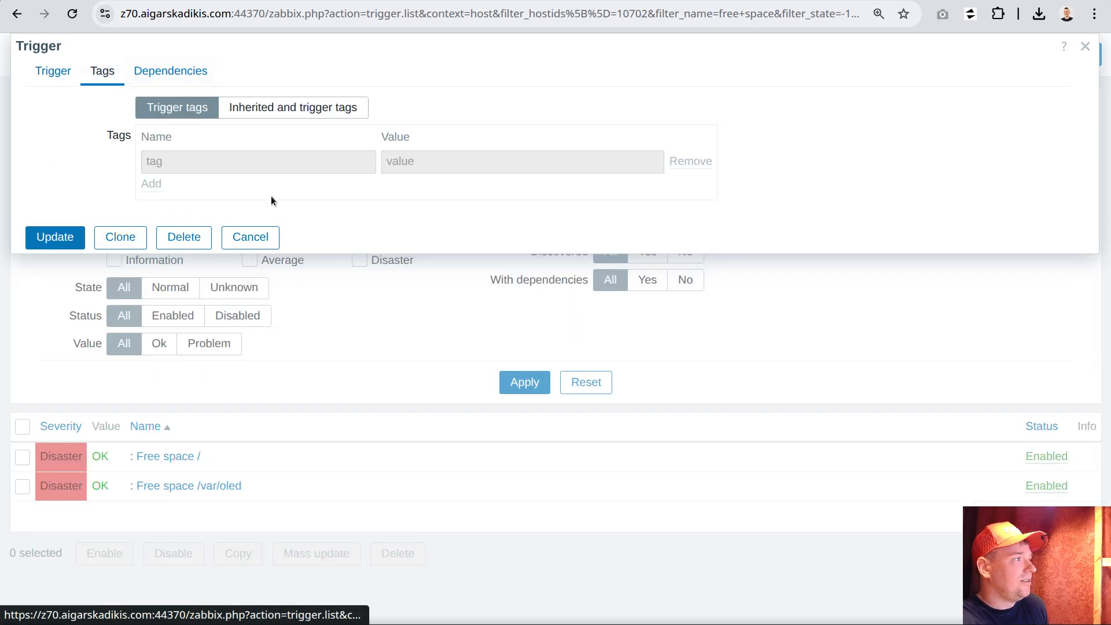
{"action": "left_click", "coordinate": [255, 237]}
{"action": "left_click", "coordinate": [219, 491]}
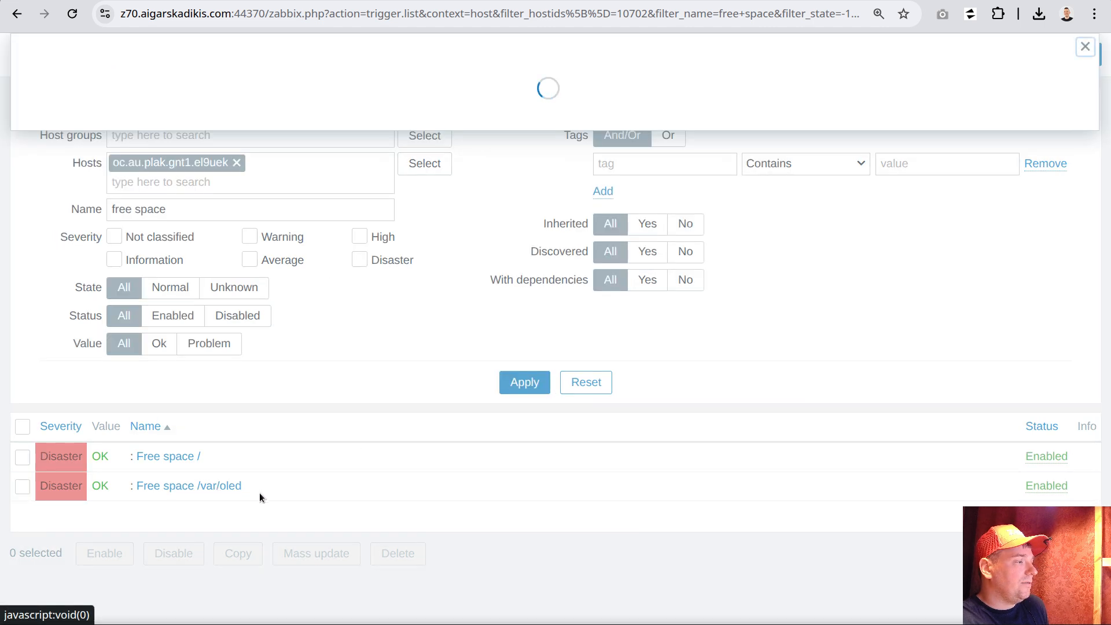
{"action": "left_click", "coordinate": [103, 71]}
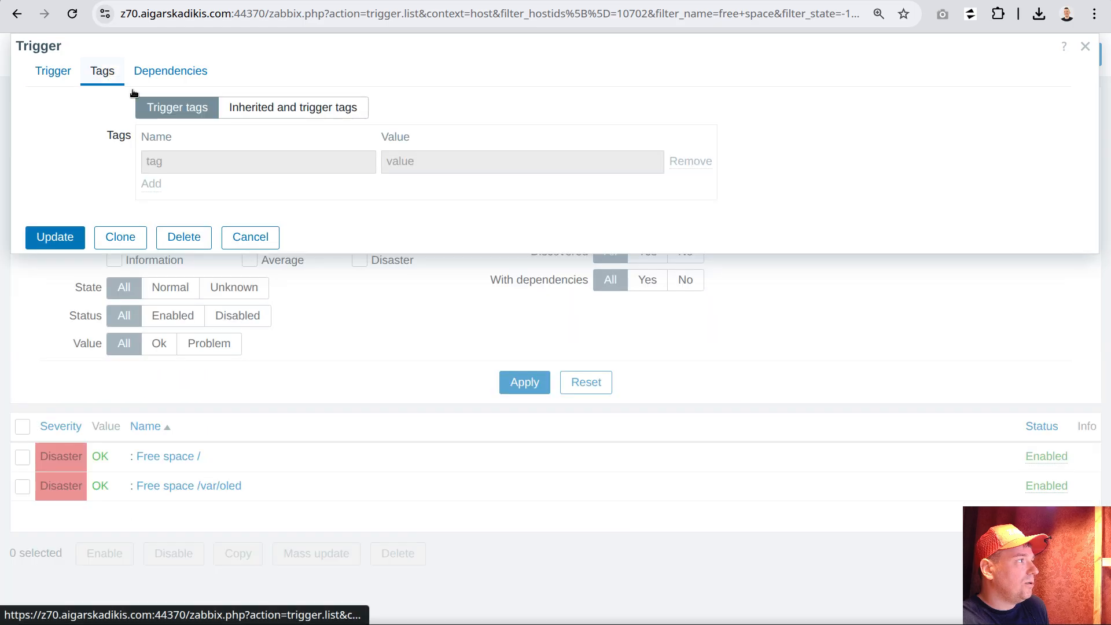
{"action": "left_click", "coordinate": [250, 238]}
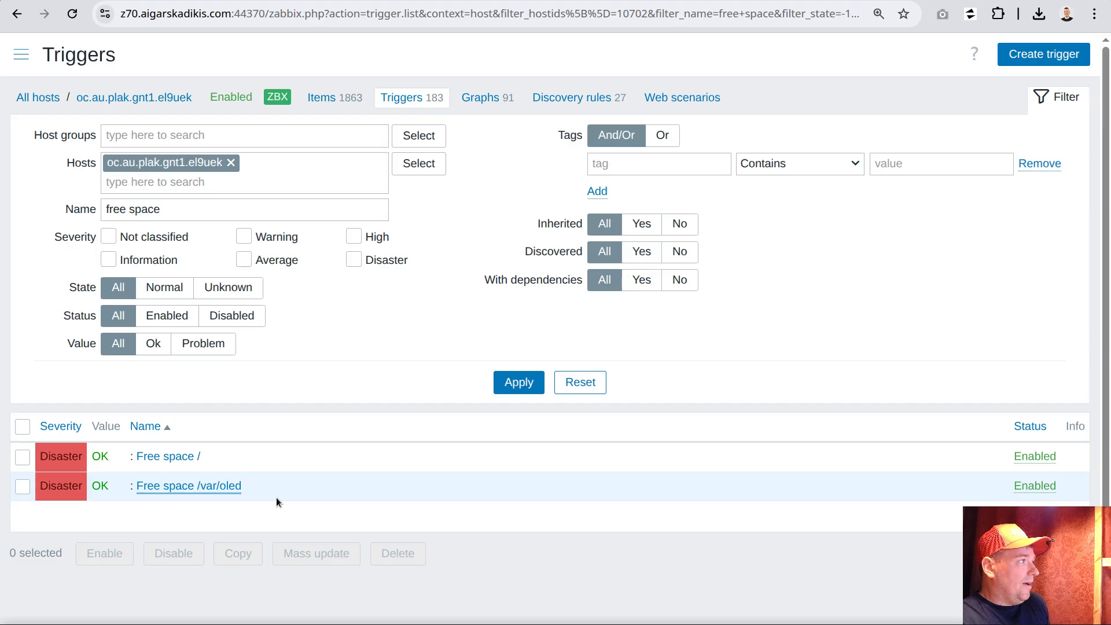
Go to the trigger actions and start a new action named "team default"
{"action": "left_click", "coordinate": [21, 54]}
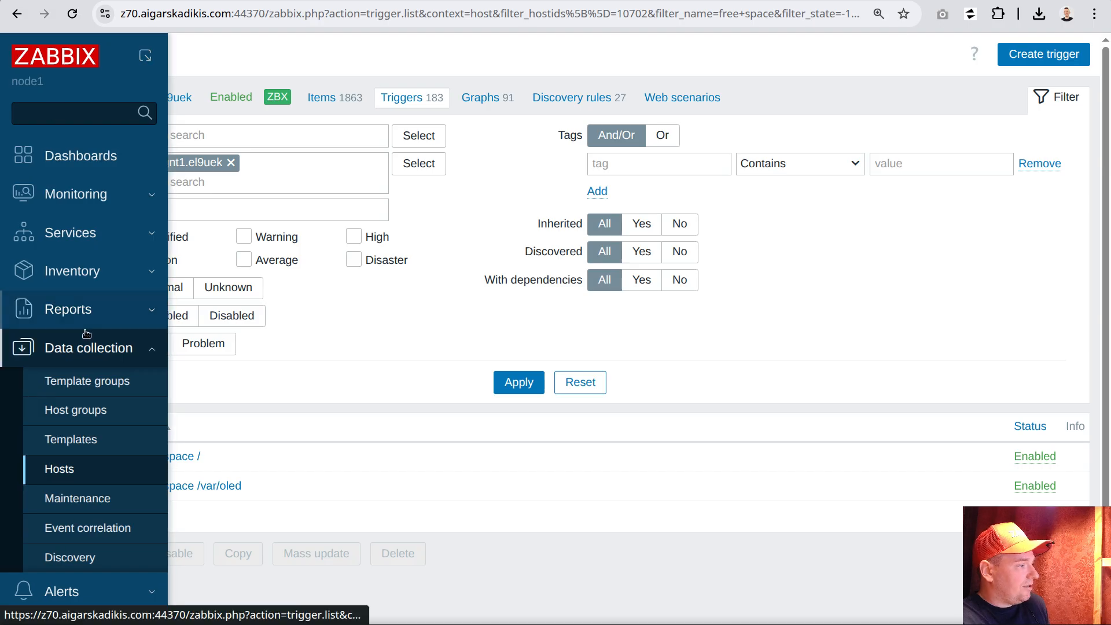
{"action": "left_click", "coordinate": [83, 592]}
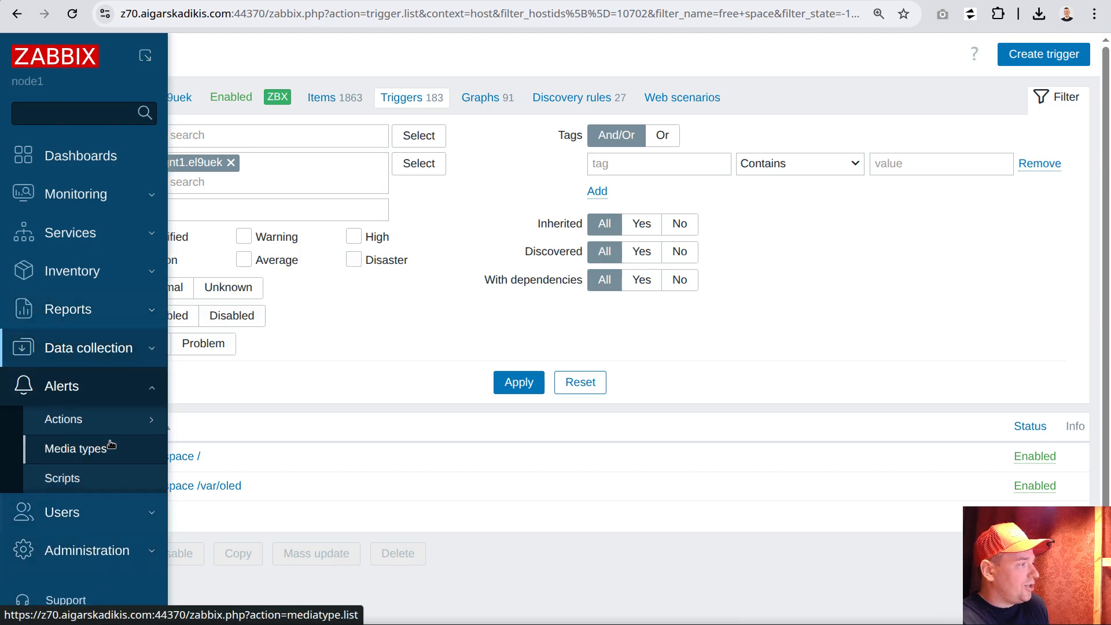
{"action": "left_click", "coordinate": [114, 422]}
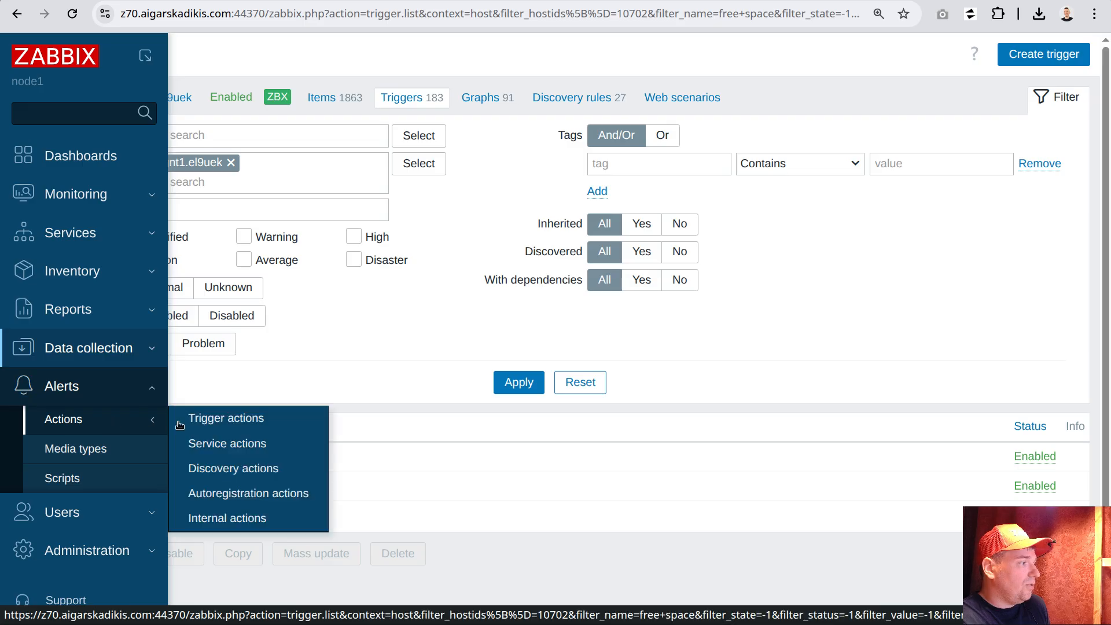
{"action": "left_click", "coordinate": [220, 422]}
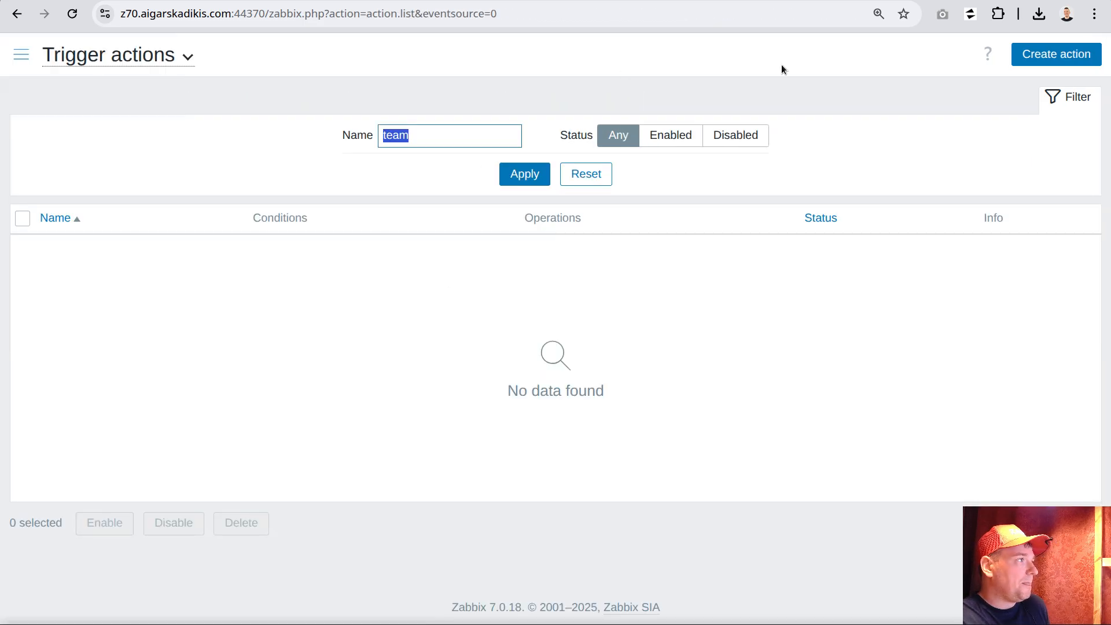
{"action": "left_click", "coordinate": [1056, 53]}
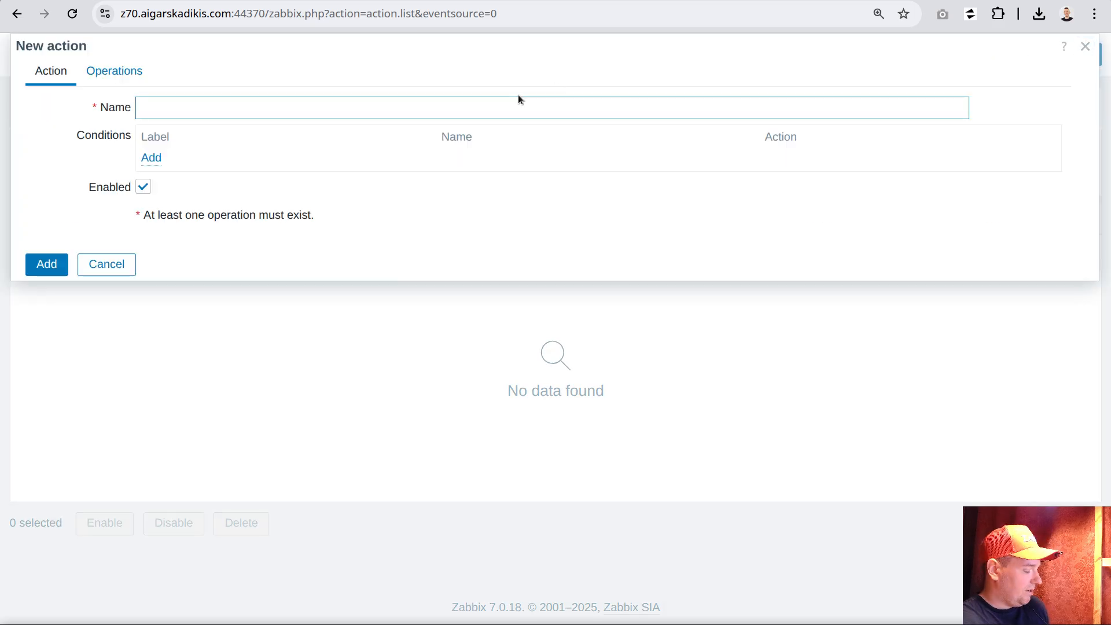
{"action": "type", "text": "team def"}
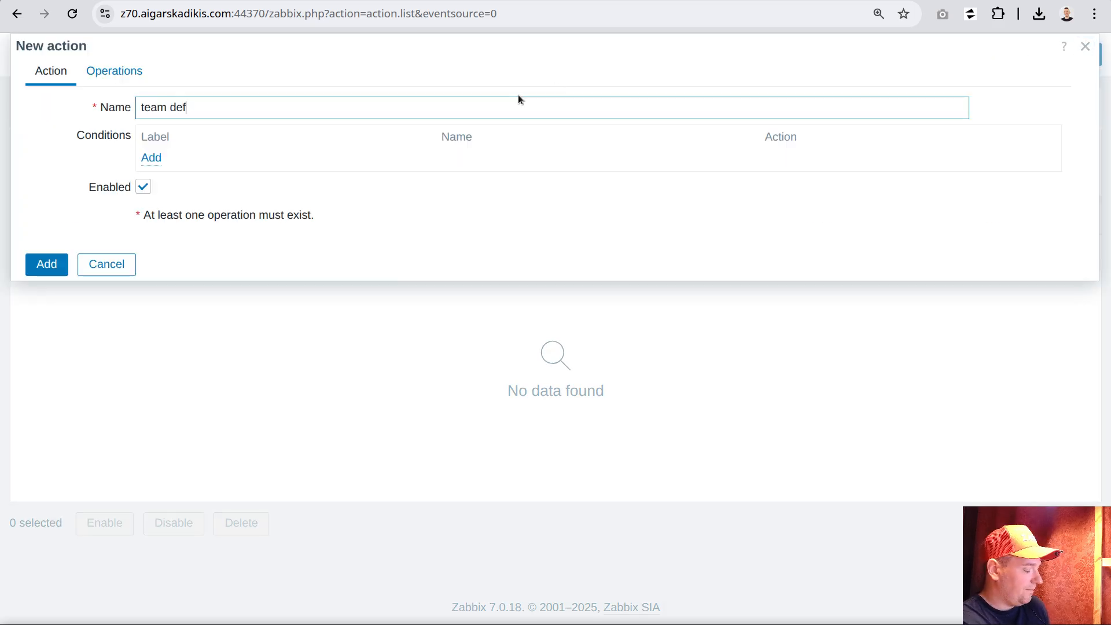
{"action": "type", "text": "ault"}
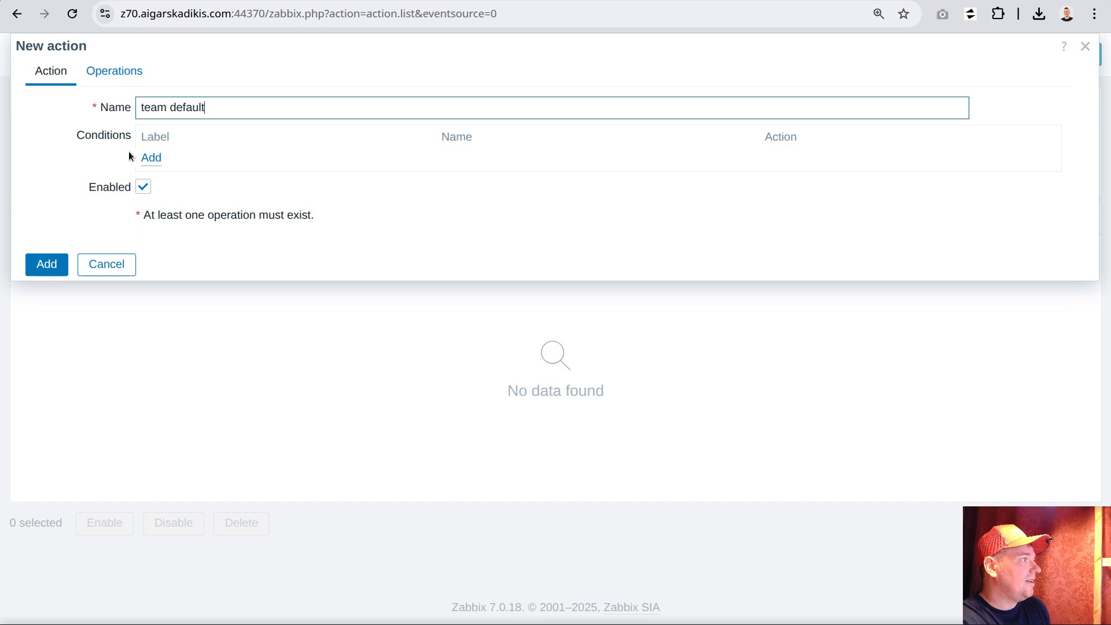
Add a condition to the action requiring the value of tag "team" to equal "default"
{"action": "left_click", "coordinate": [149, 157]}
{"action": "left_click", "coordinate": [470, 97]}
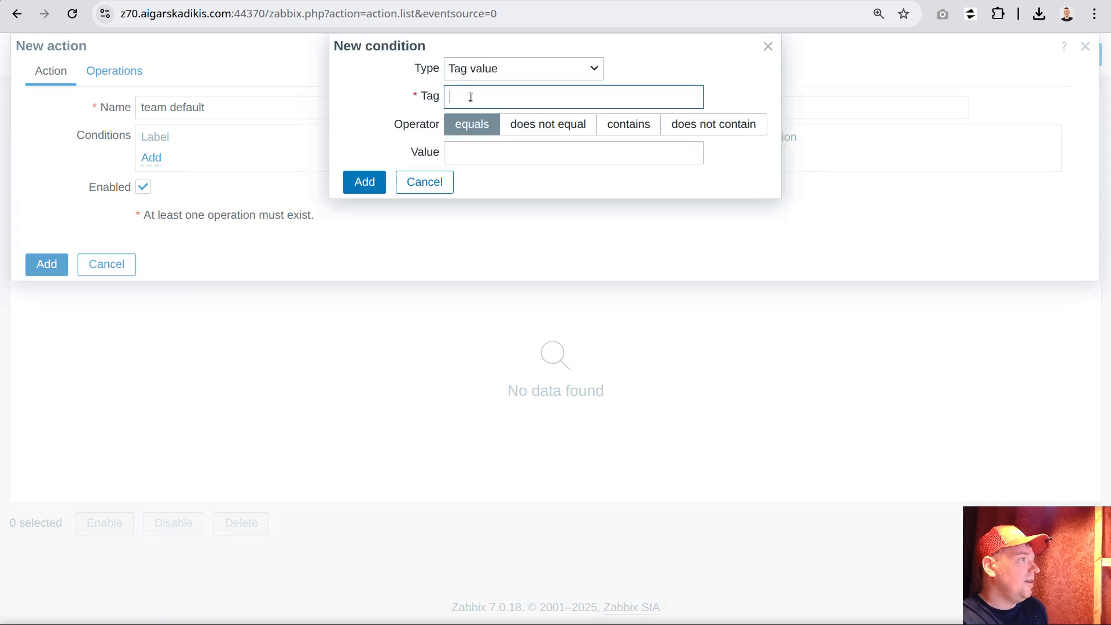
{"action": "type", "text": "team"}
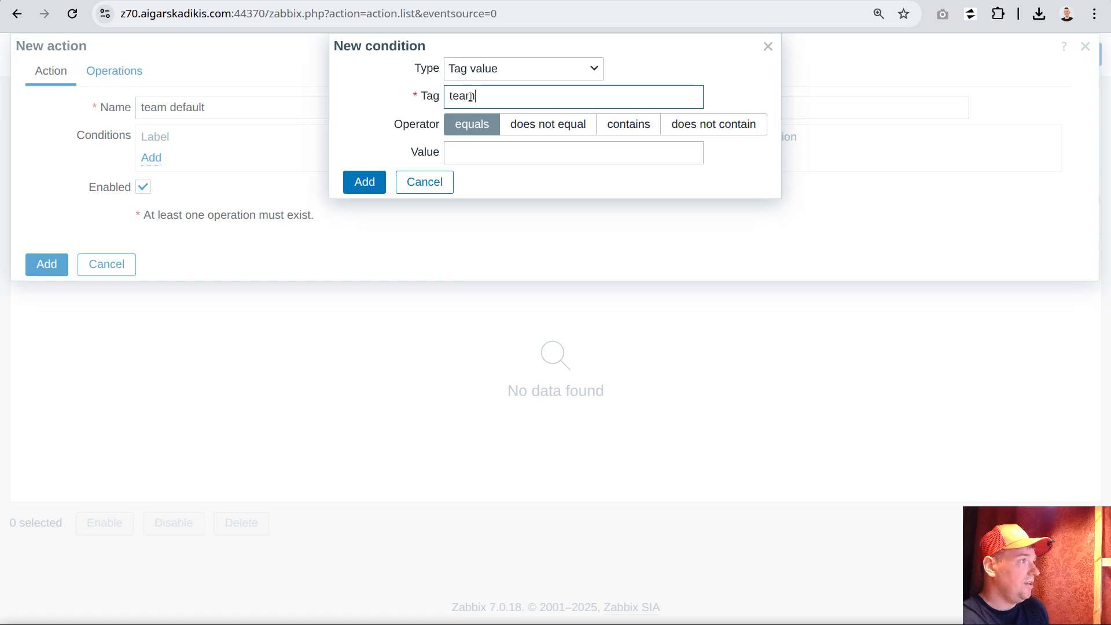
{"action": "left_click", "coordinate": [518, 145]}
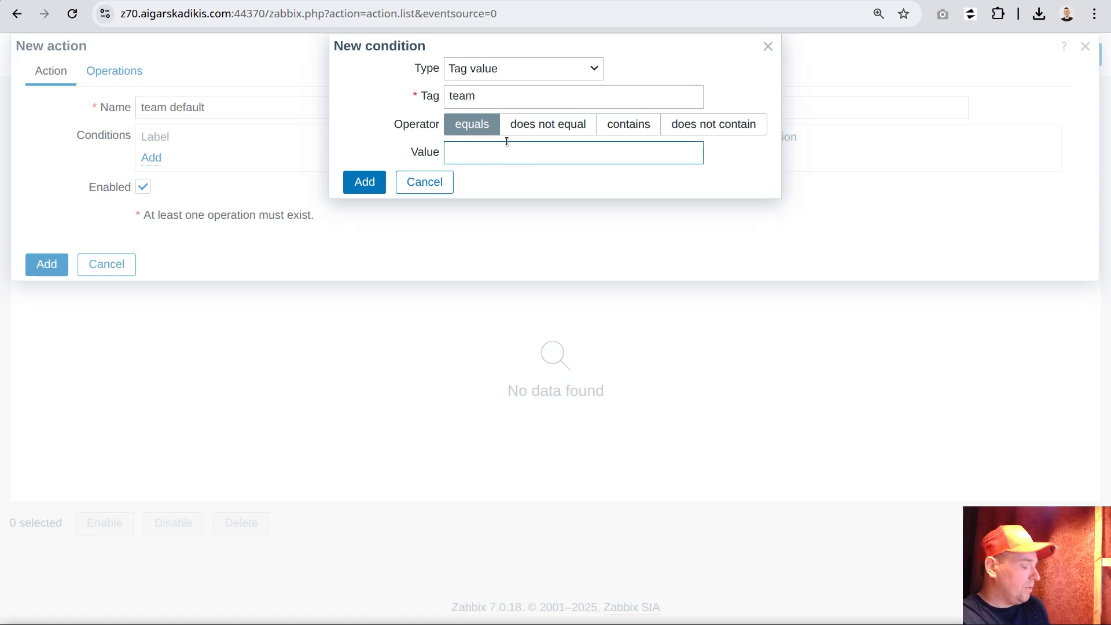
{"action": "type", "text": "default"}
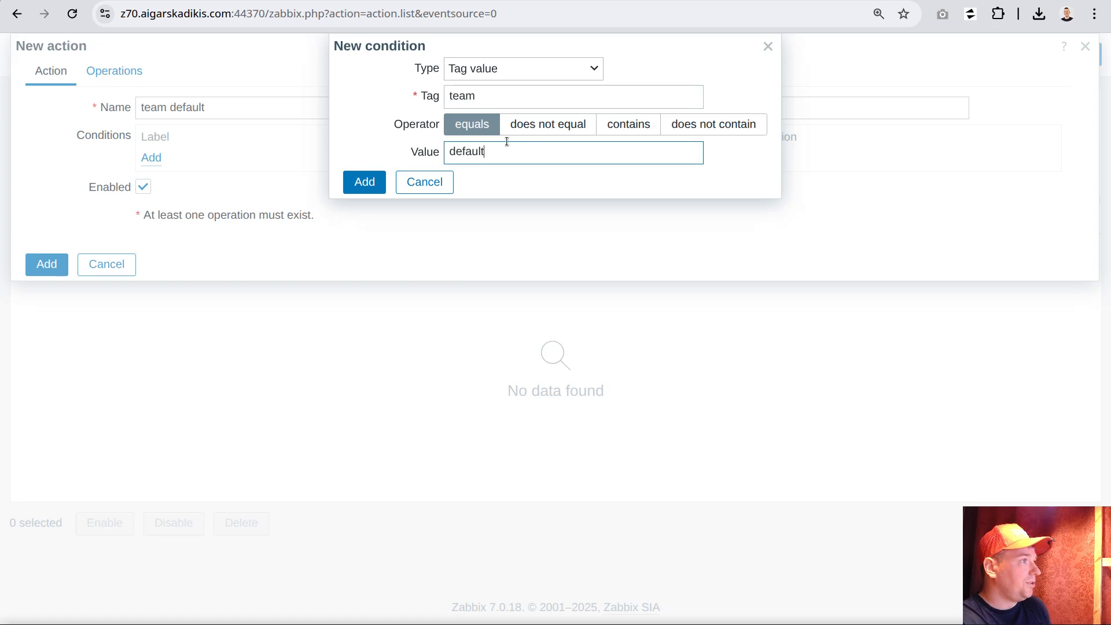
{"action": "left_click", "coordinate": [366, 182]}
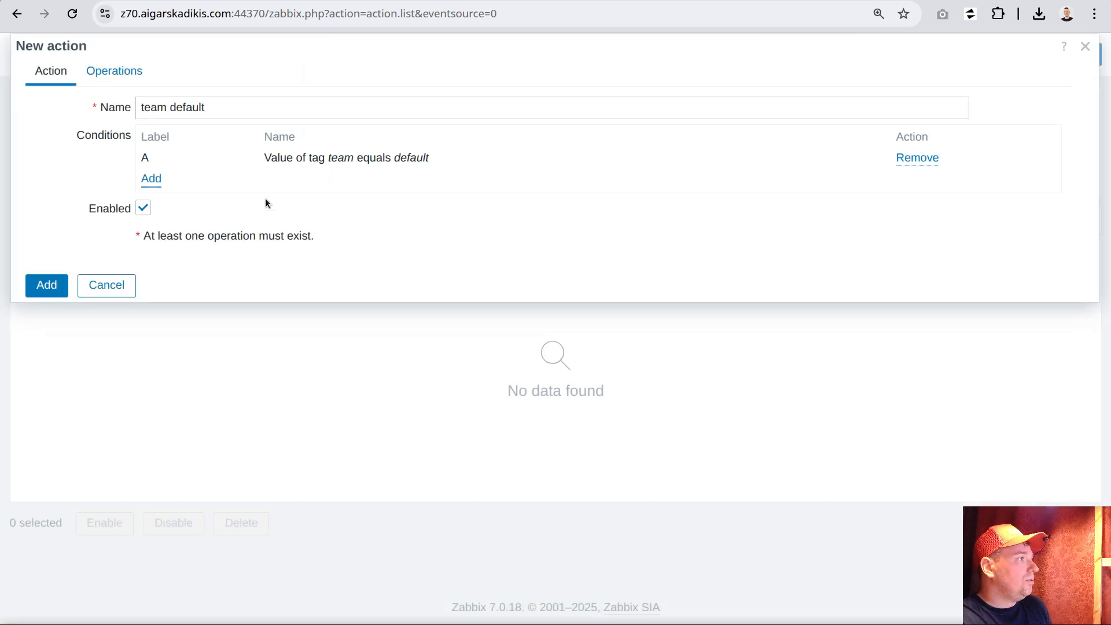
Start a send-message operation for the team default action and choose the external Gmail user account as recipient
{"action": "left_click", "coordinate": [114, 74]}
{"action": "left_click", "coordinate": [270, 157]}
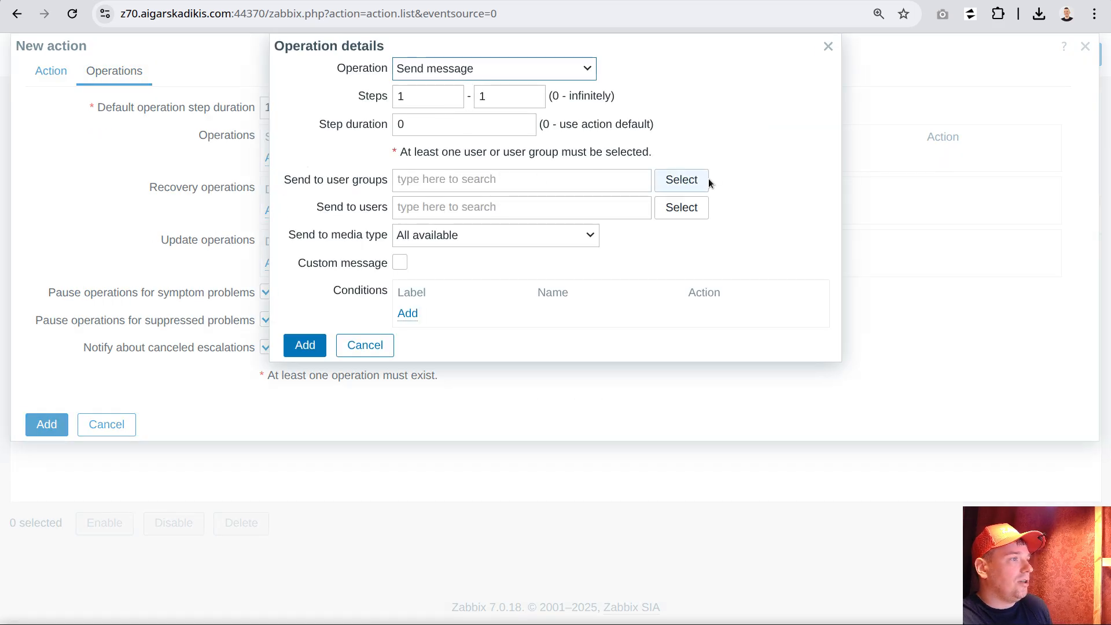
{"action": "left_click", "coordinate": [539, 177]}
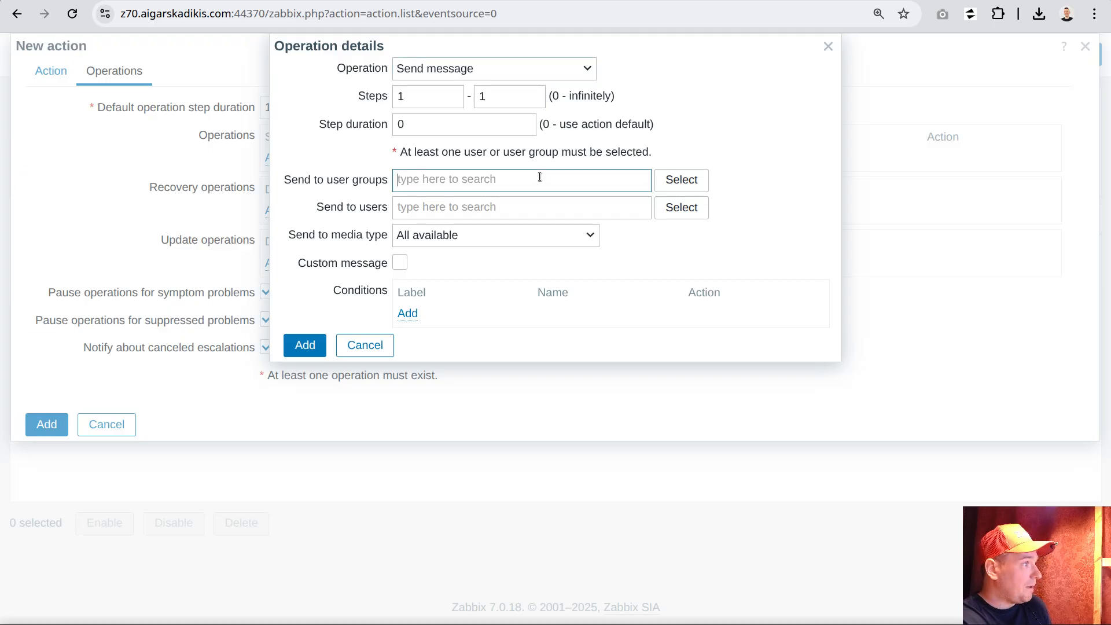
{"action": "key", "text": "Tab"}
{"action": "left_click", "coordinate": [489, 207]}
{"action": "type", "text": "aiga"}
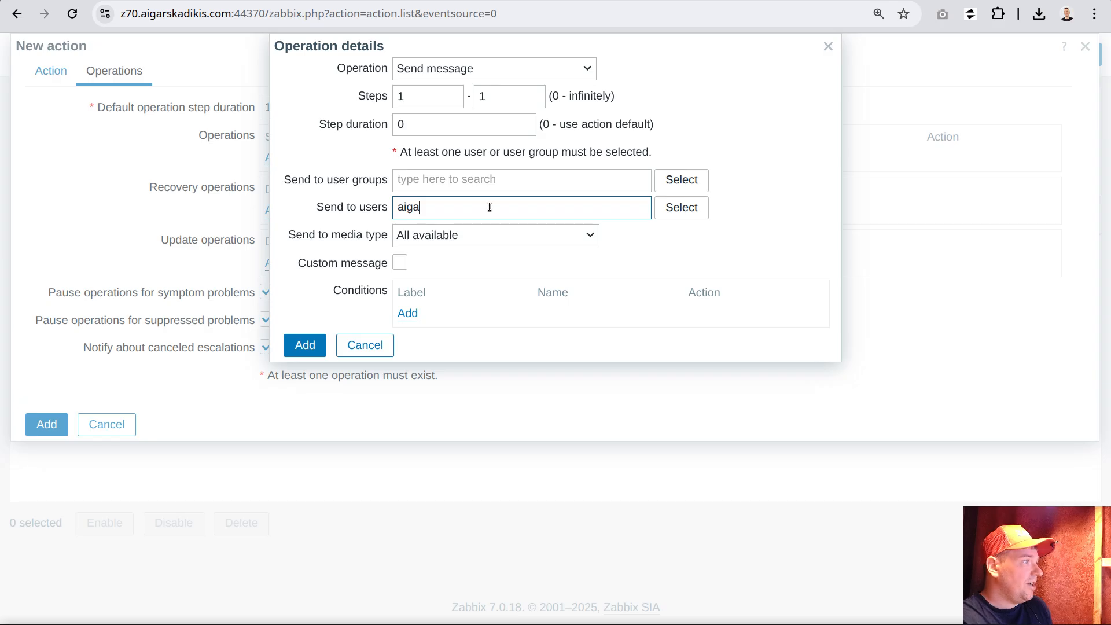
{"action": "left_click", "coordinate": [473, 228]}
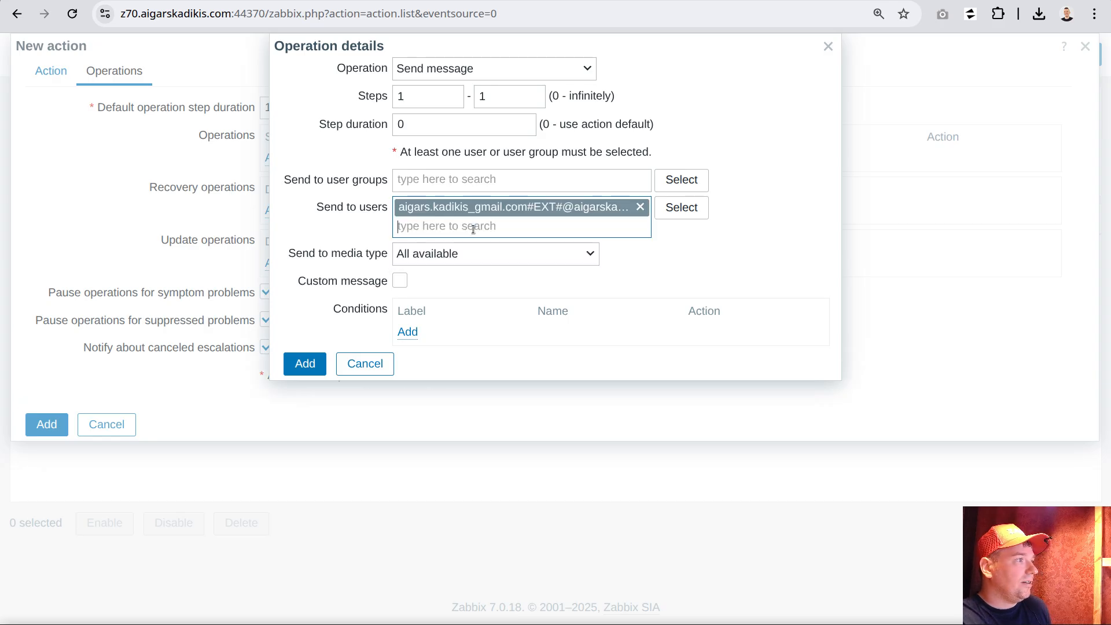
Set the operation's media type to Telegram prod, then save the operation and the team default action
{"action": "left_click", "coordinate": [495, 254]}
{"action": "scroll", "coordinate": [545, 372], "scroll_direction": "down", "scroll_amount": 8}
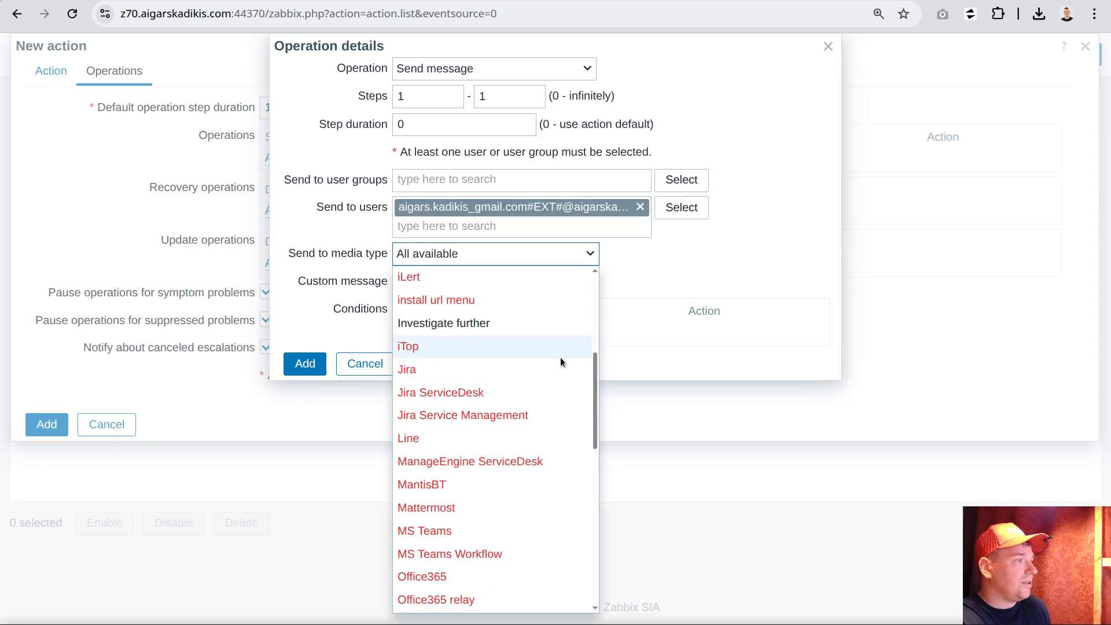
{"action": "scroll", "coordinate": [572, 349], "scroll_direction": "up", "scroll_amount": 4}
{"action": "scroll", "coordinate": [574, 351], "scroll_direction": "down", "scroll_amount": 12}
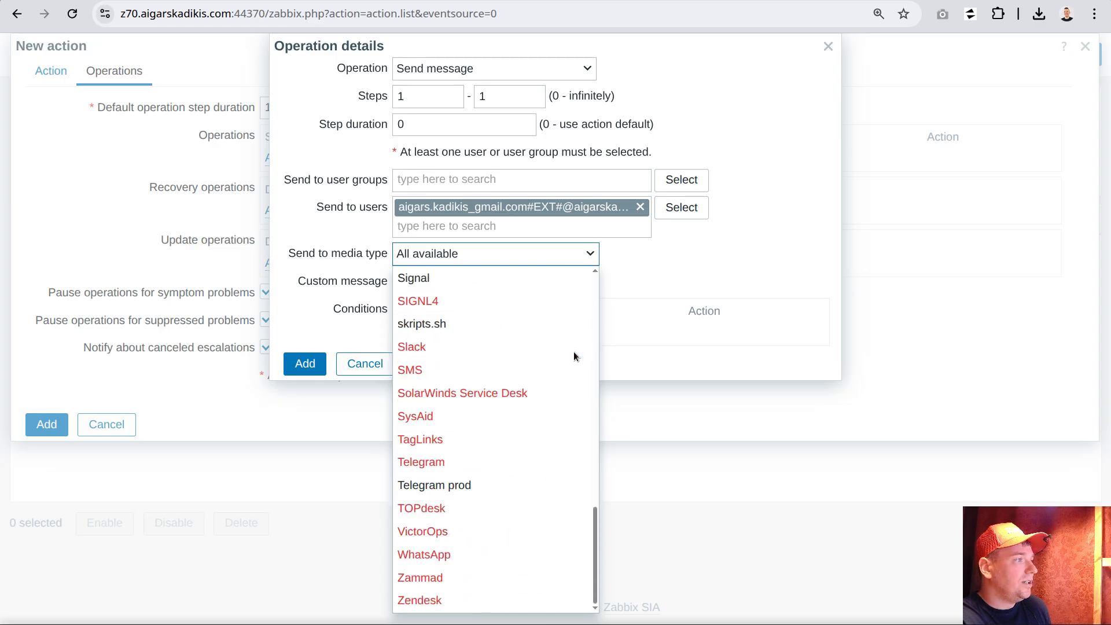
{"action": "scroll", "coordinate": [574, 352], "scroll_direction": "up", "scroll_amount": 2}
{"action": "scroll", "coordinate": [571, 380], "scroll_direction": "down", "scroll_amount": 2}
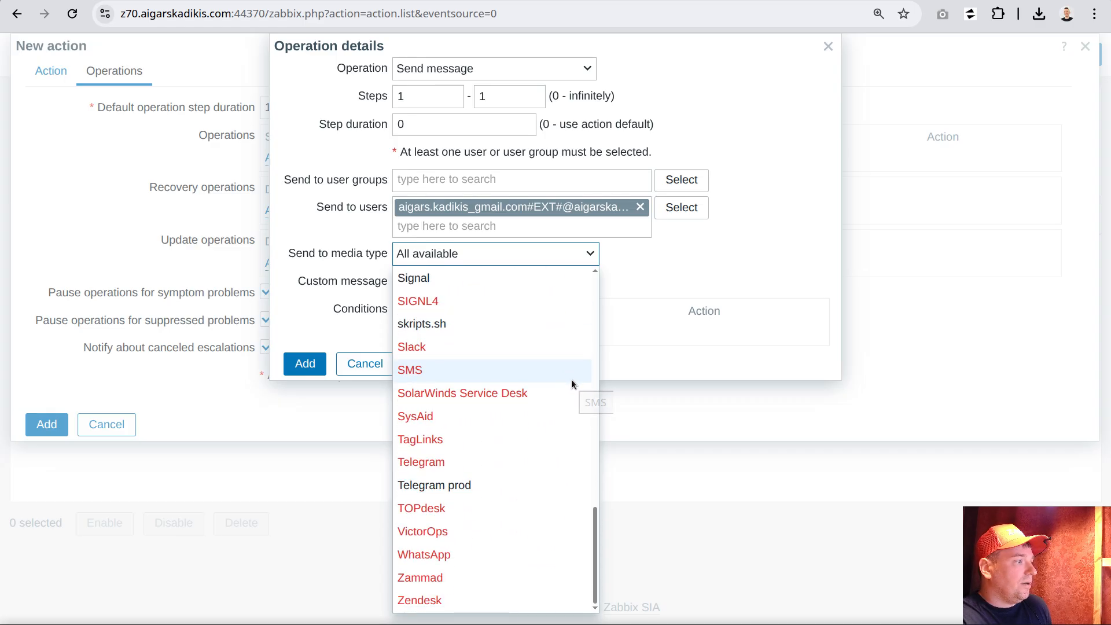
{"action": "left_click", "coordinate": [488, 483]}
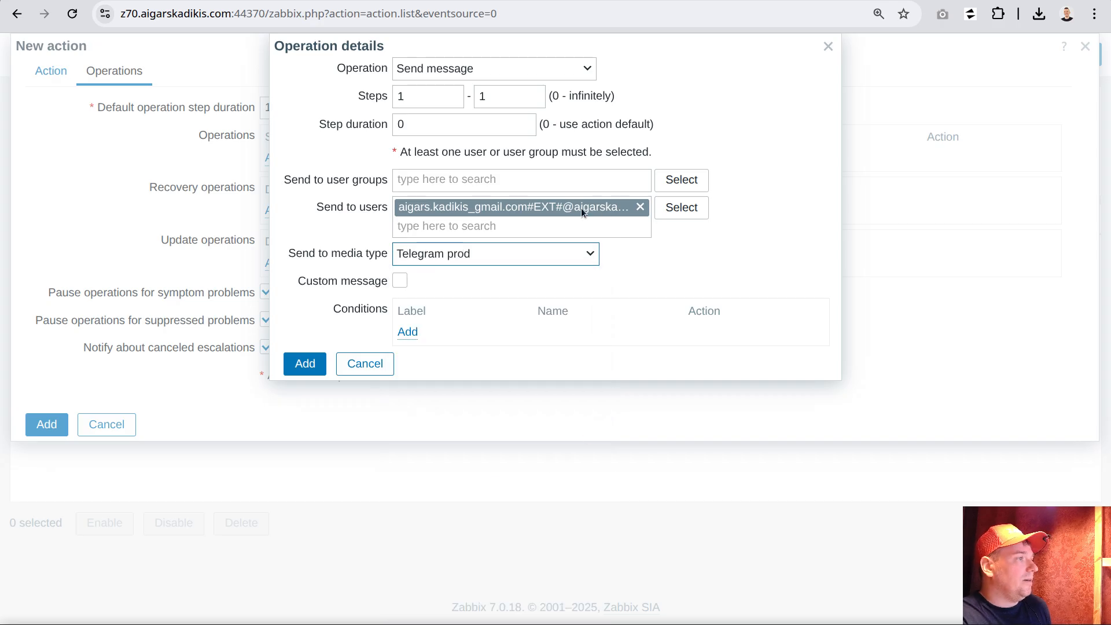
{"action": "left_click", "coordinate": [318, 365]}
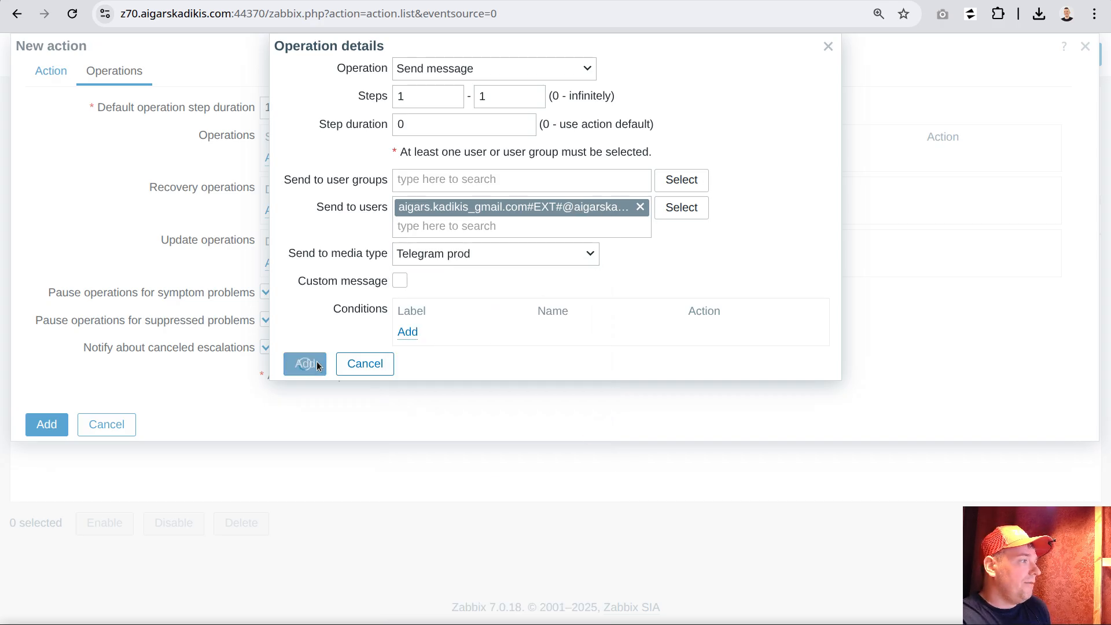
{"action": "left_click", "coordinate": [50, 461]}
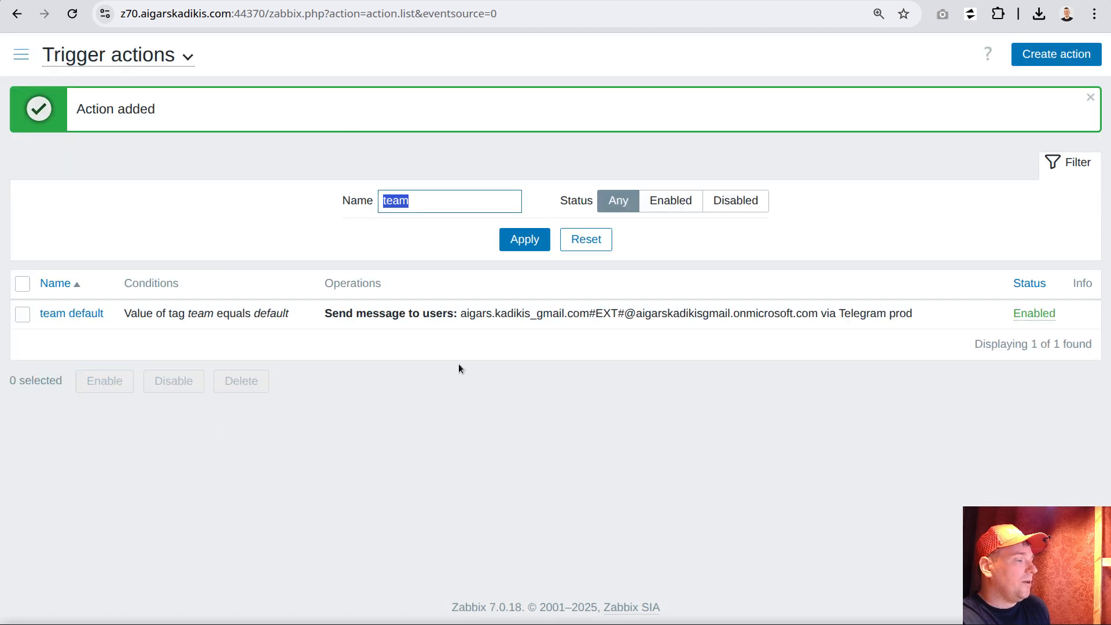
Start another trigger action named "team db"
{"action": "left_click", "coordinate": [1050, 57]}
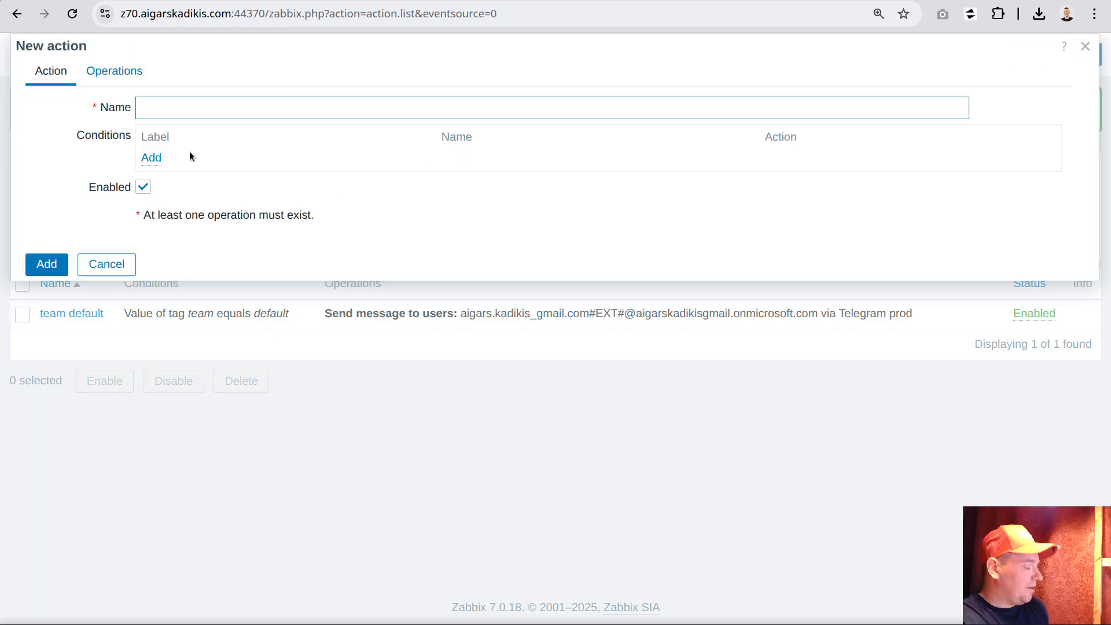
{"action": "type", "text": "team"}
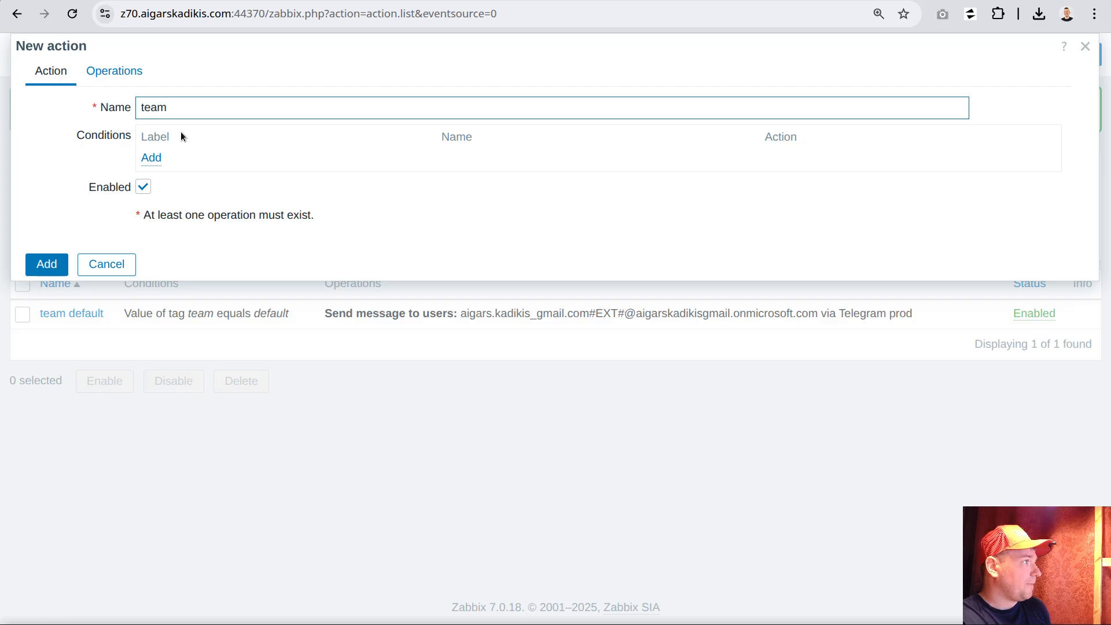
{"action": "type", "text": " db"}
Add a condition to the team db action requiring the value of tag "team" to equal "db"
{"action": "left_click", "coordinate": [151, 157]}
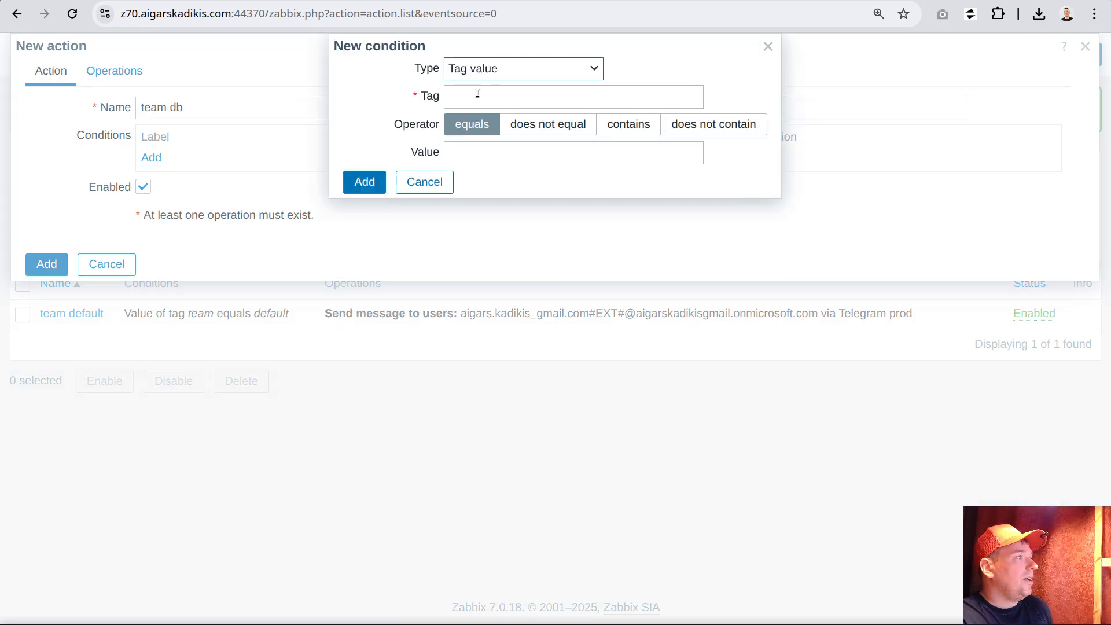
{"action": "left_click", "coordinate": [467, 100]}
{"action": "type", "text": "team"}
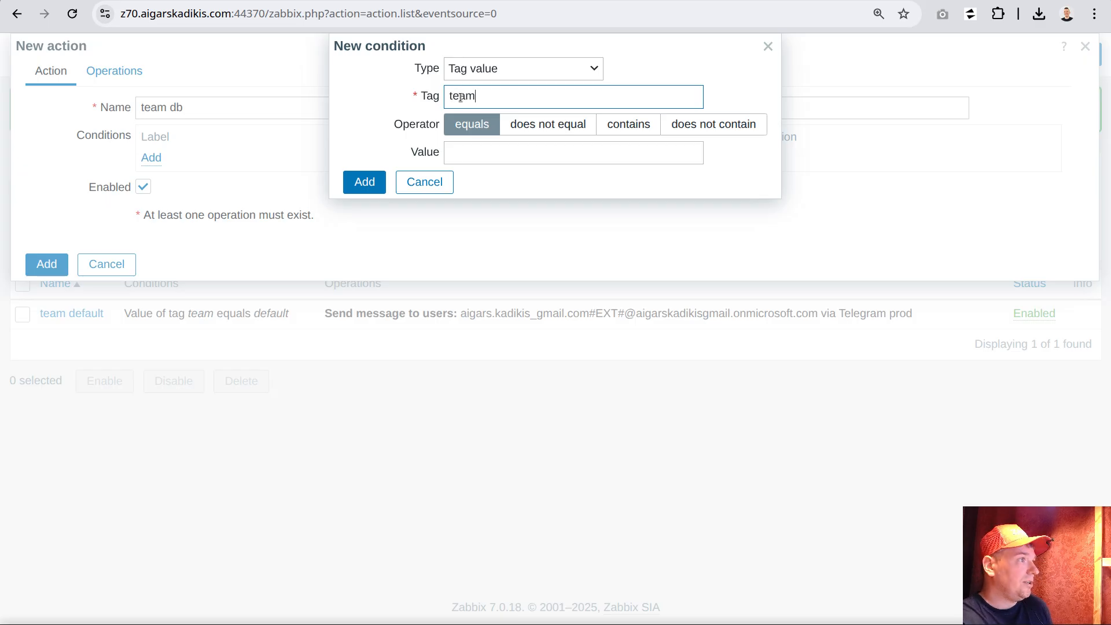
{"action": "left_click", "coordinate": [491, 134]}
{"action": "left_click", "coordinate": [464, 154]}
{"action": "type", "text": "db"}
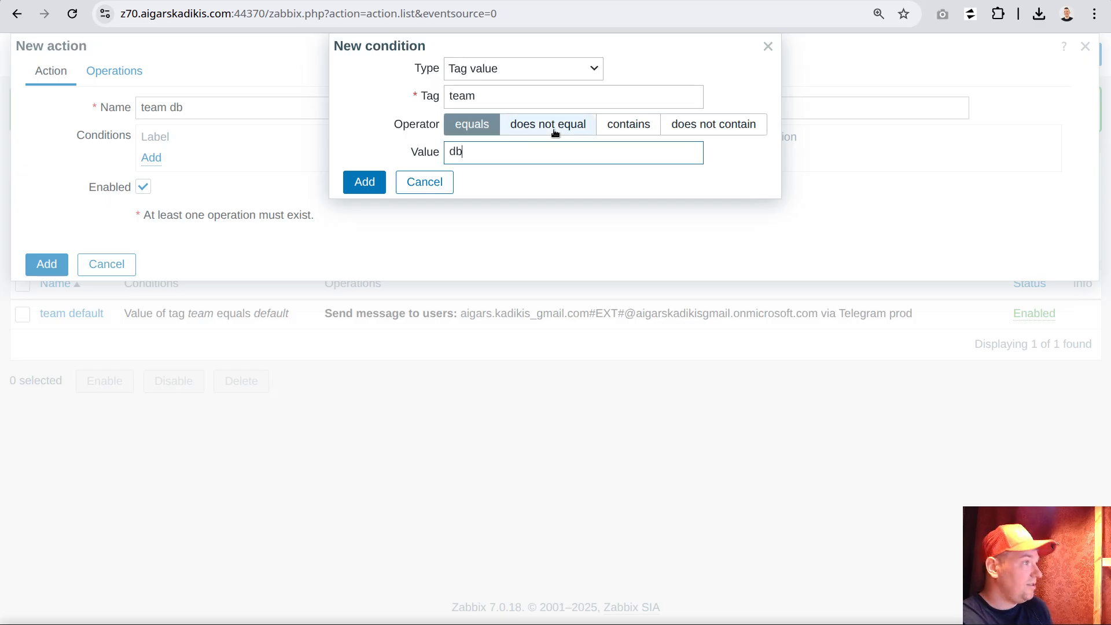
{"action": "left_click", "coordinate": [355, 182]}
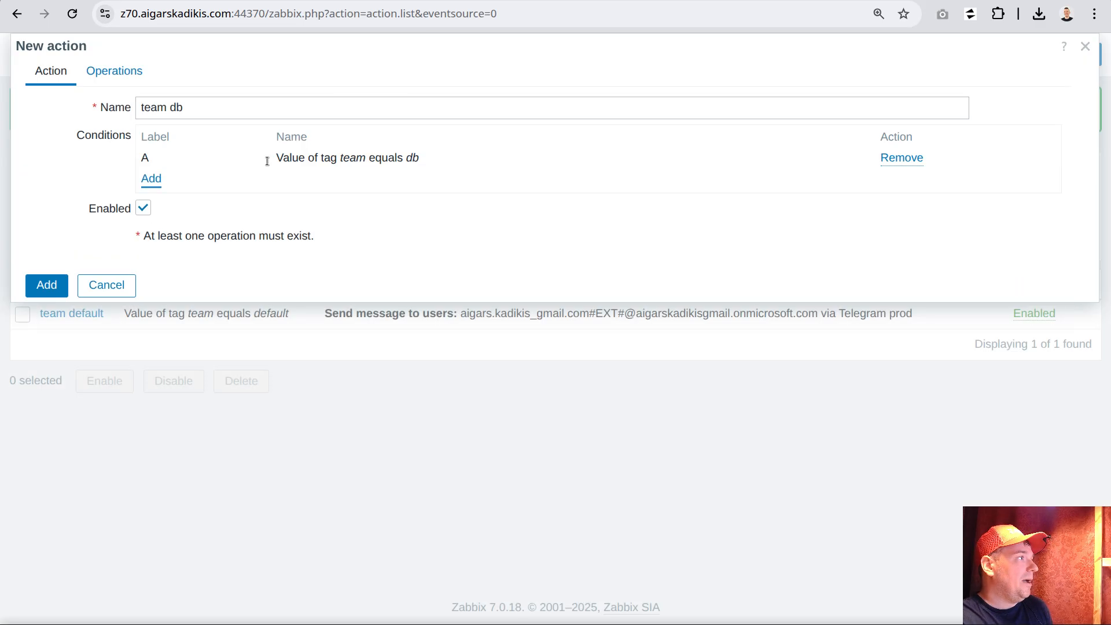
Start a send-message operation for the team db action and choose the external Gmail user account as recipient
{"action": "left_click", "coordinate": [114, 71]}
{"action": "left_click", "coordinate": [276, 158]}
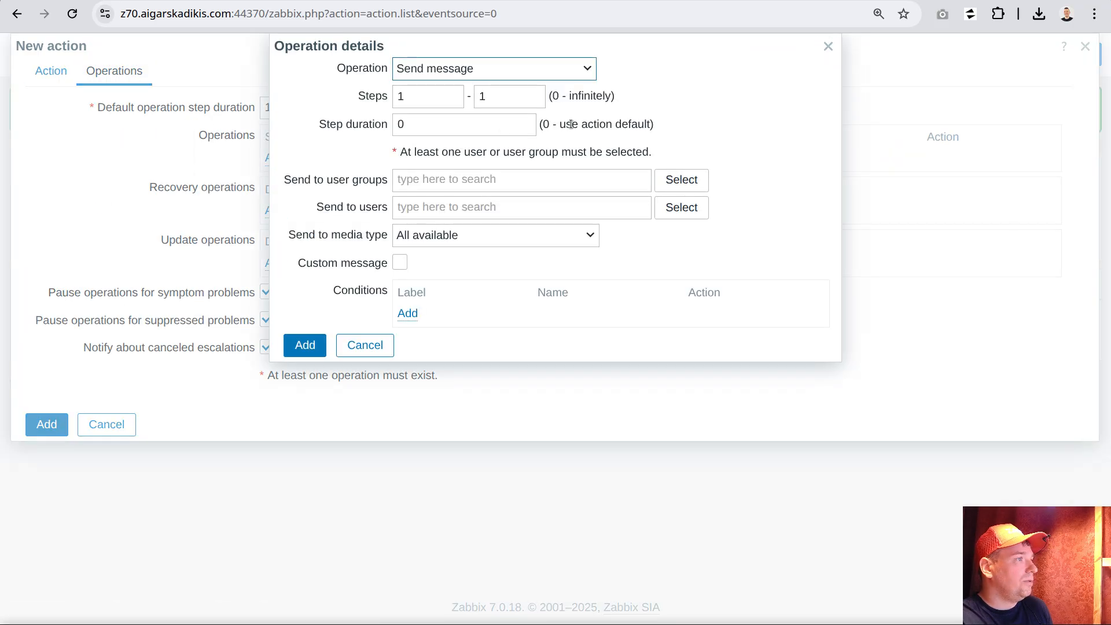
{"action": "left_click", "coordinate": [487, 206]}
{"action": "type", "text": "aiga"}
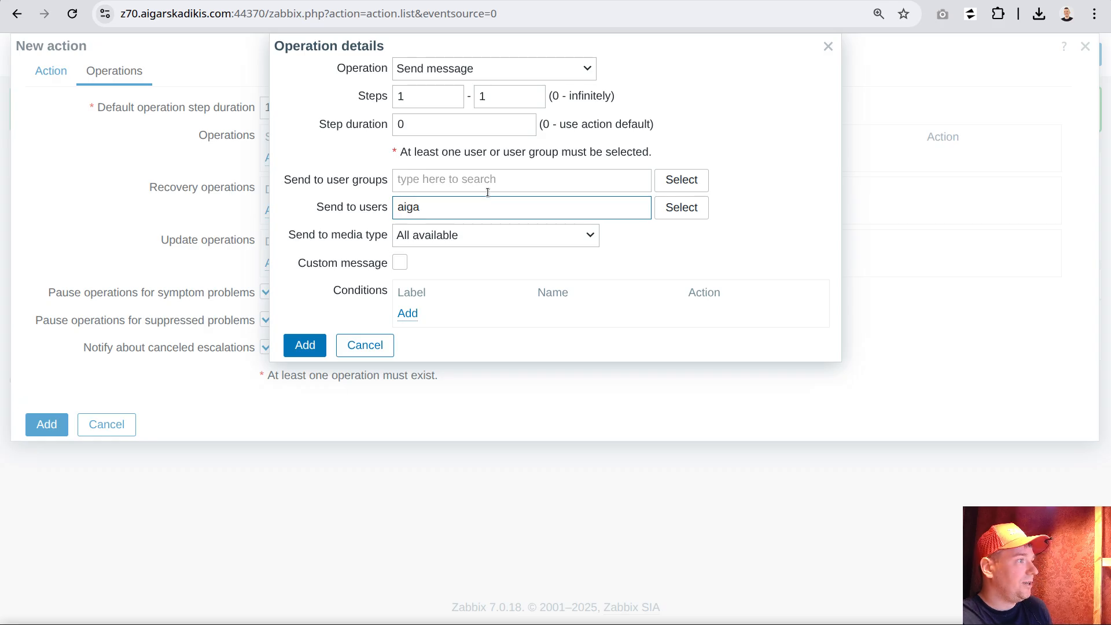
{"action": "left_click", "coordinate": [464, 229]}
Restrict the team db operation to the Telegram prod media type, then save the operation and the action
{"action": "left_click", "coordinate": [470, 255]}
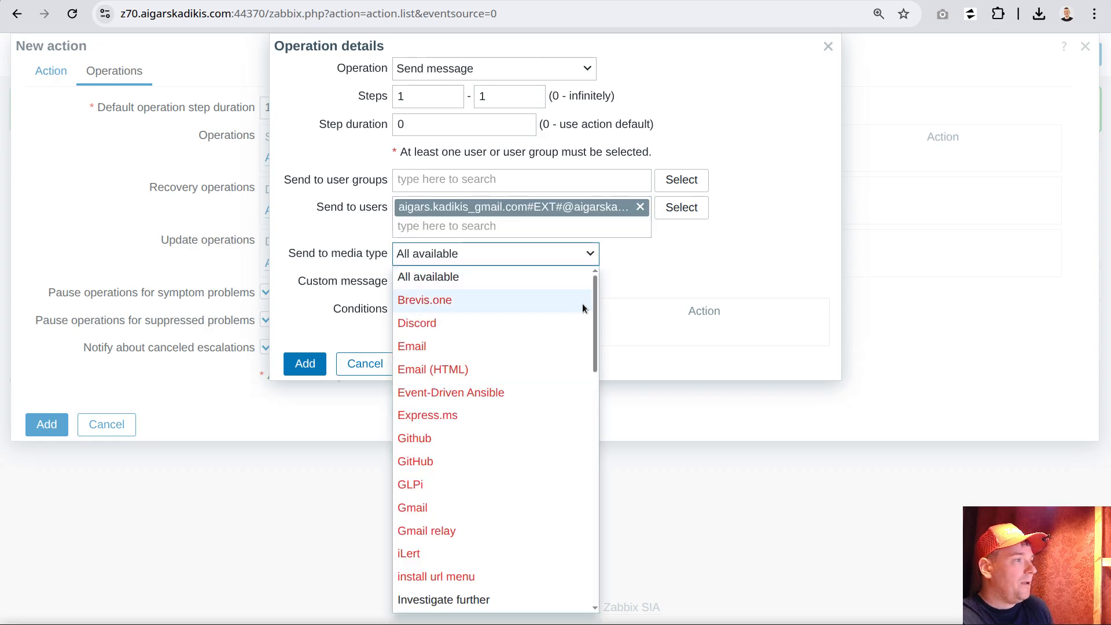
{"action": "scroll", "coordinate": [584, 325], "scroll_direction": "down", "scroll_amount": 10}
{"action": "scroll", "coordinate": [459, 501], "scroll_direction": "down", "scroll_amount": 3}
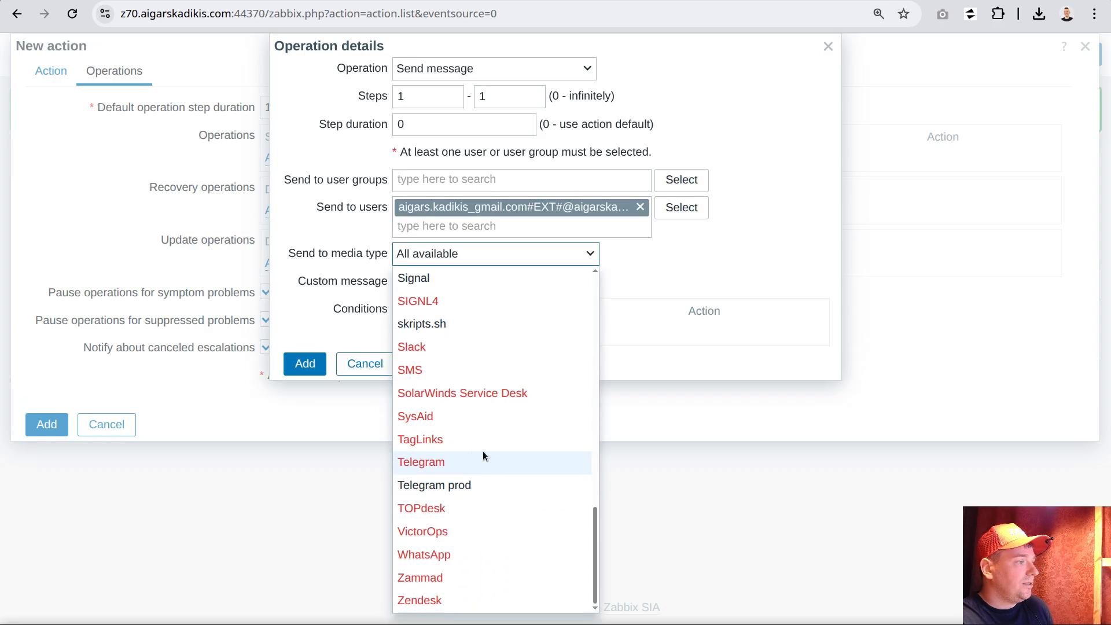
{"action": "left_click", "coordinate": [456, 478]}
{"action": "left_click", "coordinate": [307, 363]}
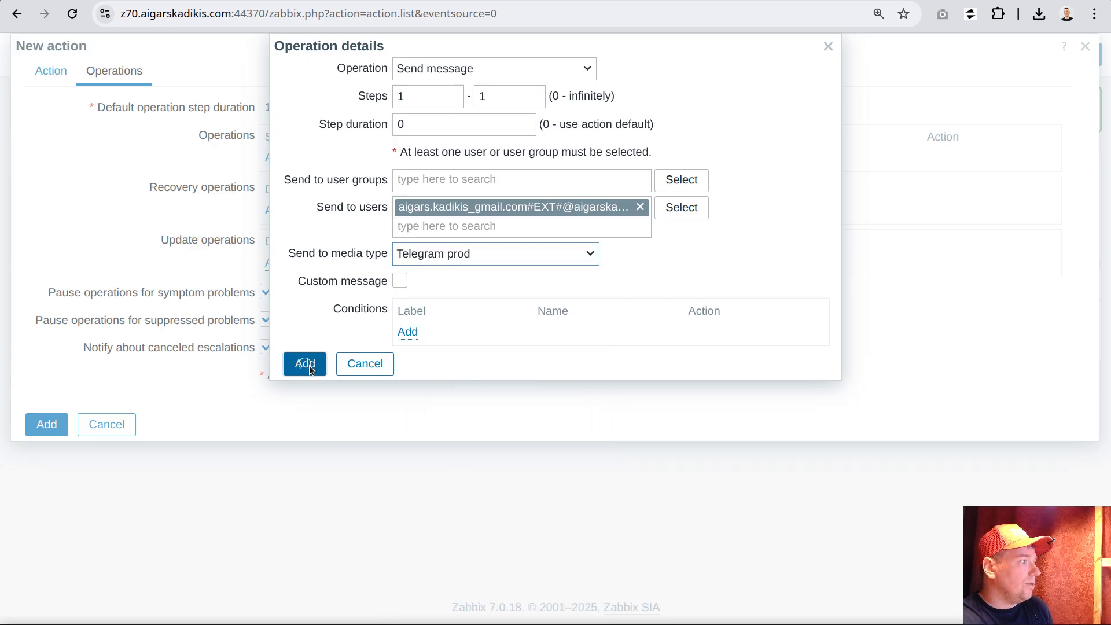
{"action": "left_click", "coordinate": [46, 461]}
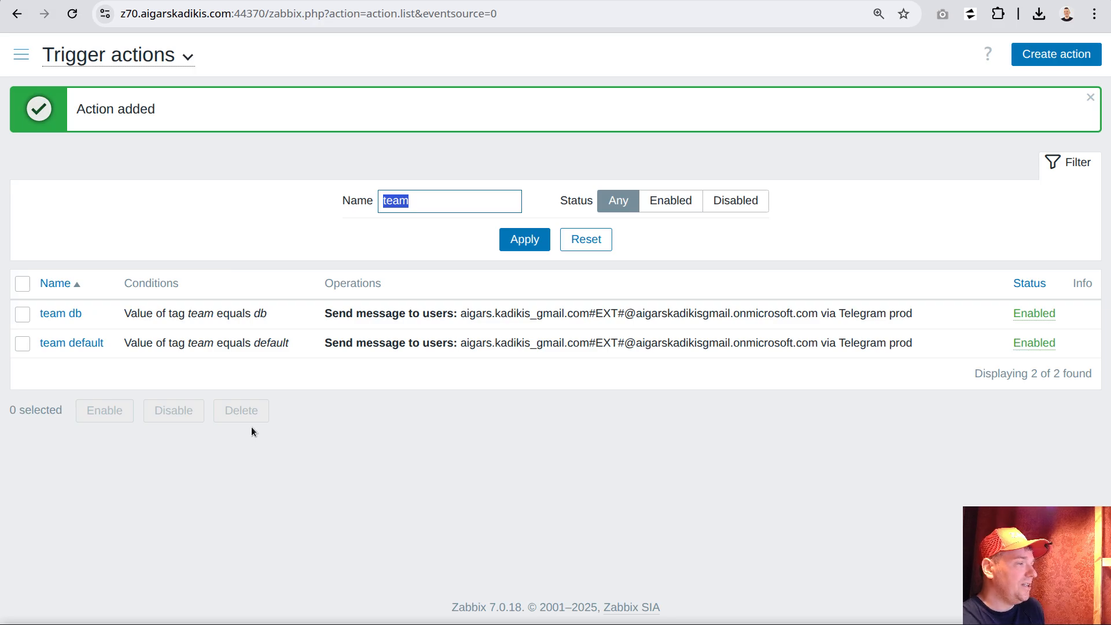
Open the macros of the "s15 filesystem monitoring" template
{"action": "double_click", "coordinate": [261, 313]}
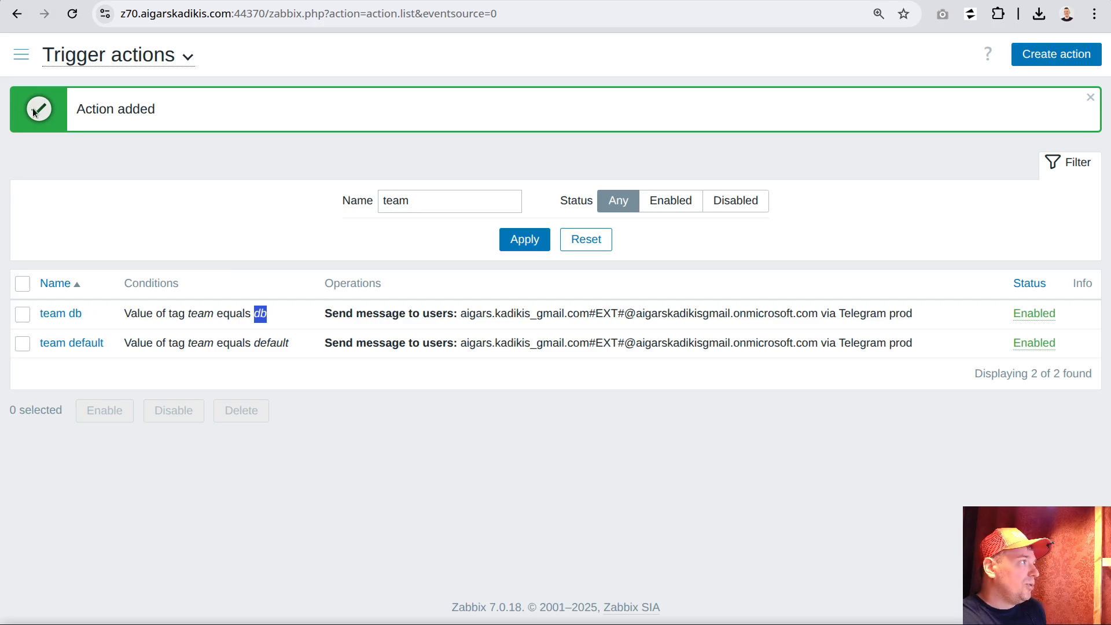
{"action": "left_click", "coordinate": [21, 55]}
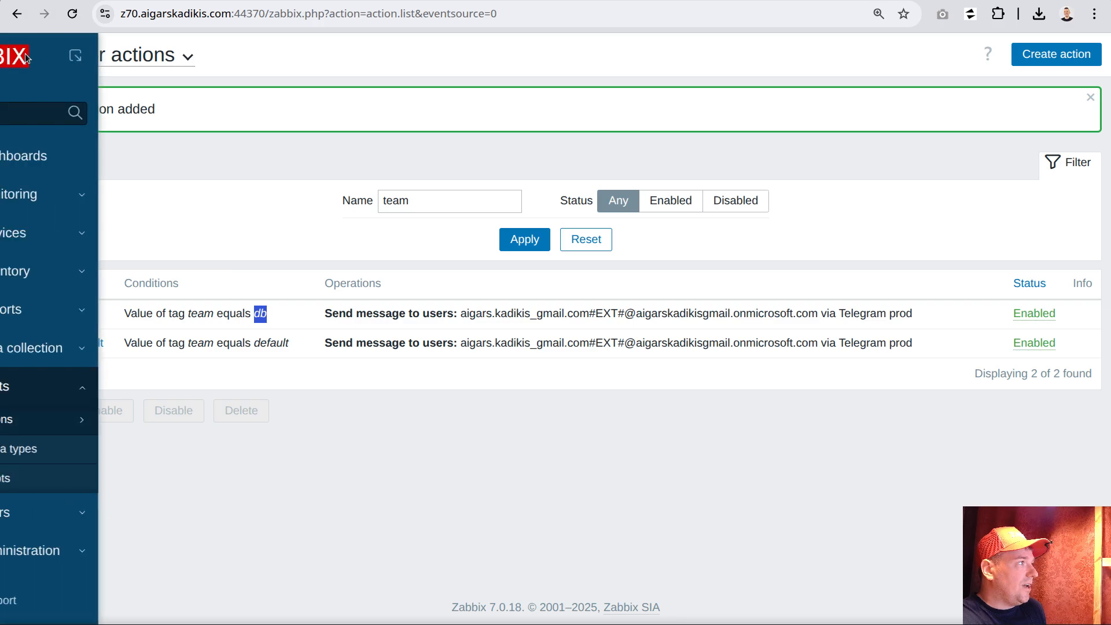
{"action": "left_click", "coordinate": [74, 348]}
{"action": "left_click", "coordinate": [76, 445]}
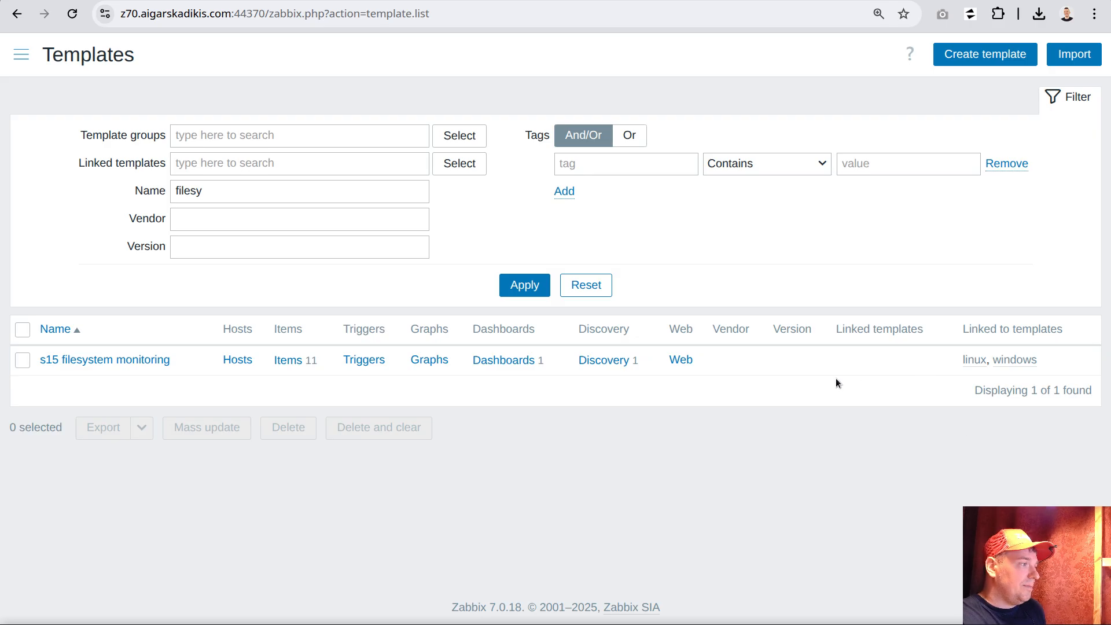
{"action": "left_click", "coordinate": [148, 360]}
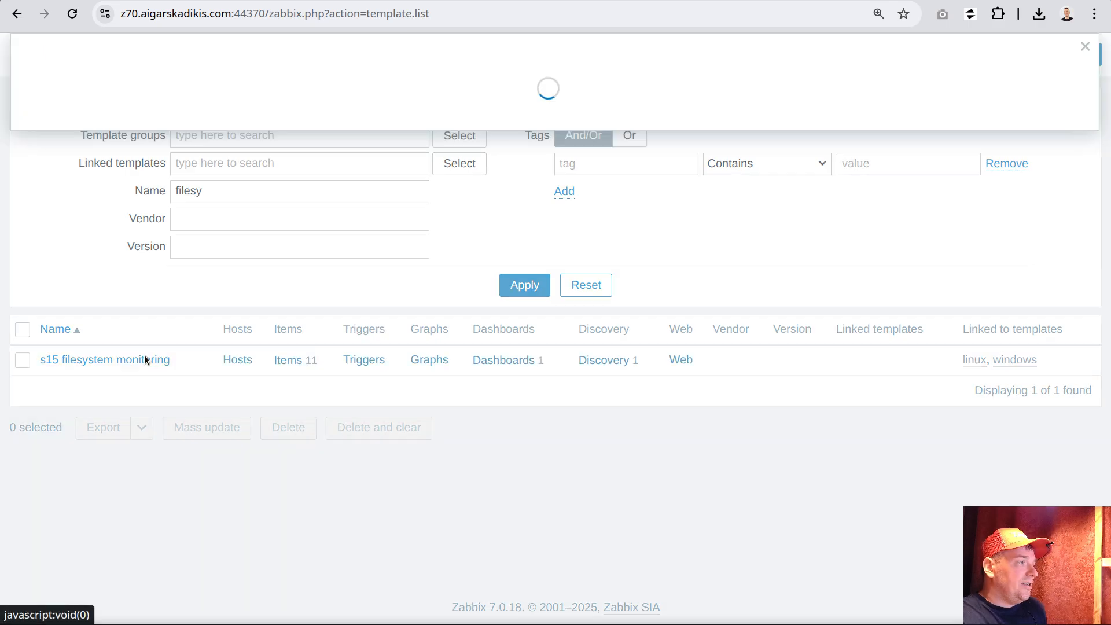
{"action": "left_click", "coordinate": [169, 72]}
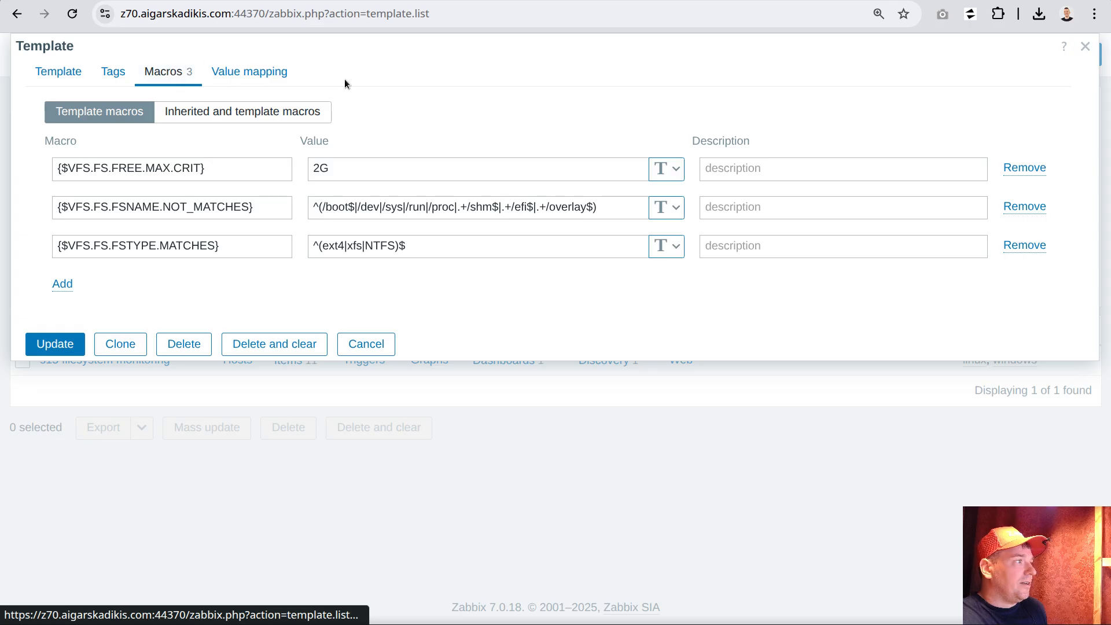
Add a template macro {$TEAM} with the value "default"
{"action": "double_click", "coordinate": [331, 168]}
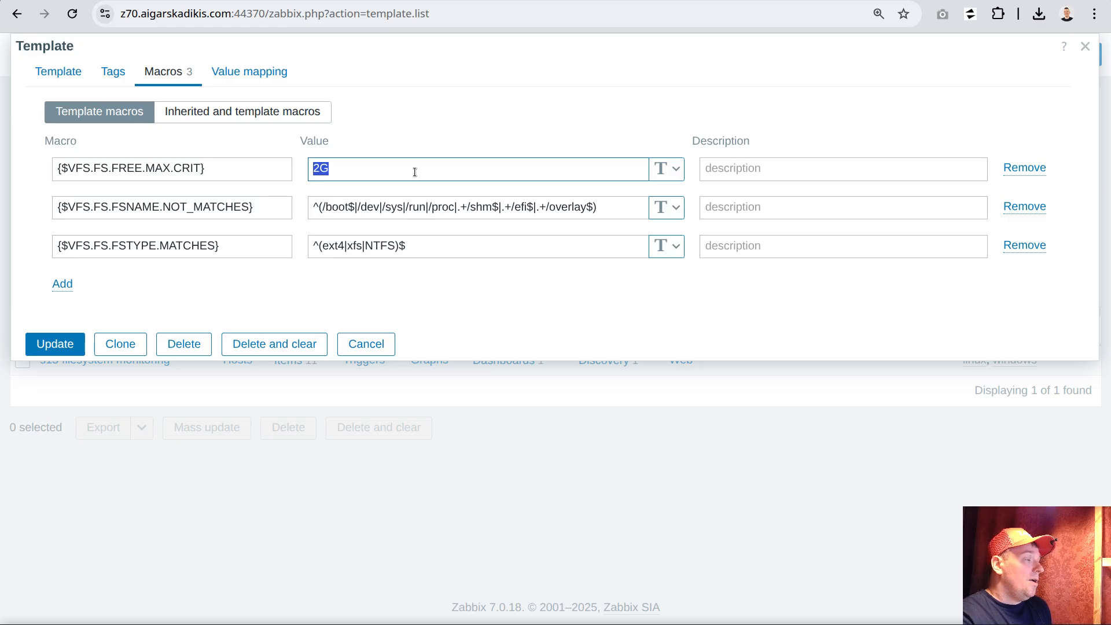
{"action": "left_click", "coordinate": [66, 284]}
{"action": "left_click", "coordinate": [97, 285]}
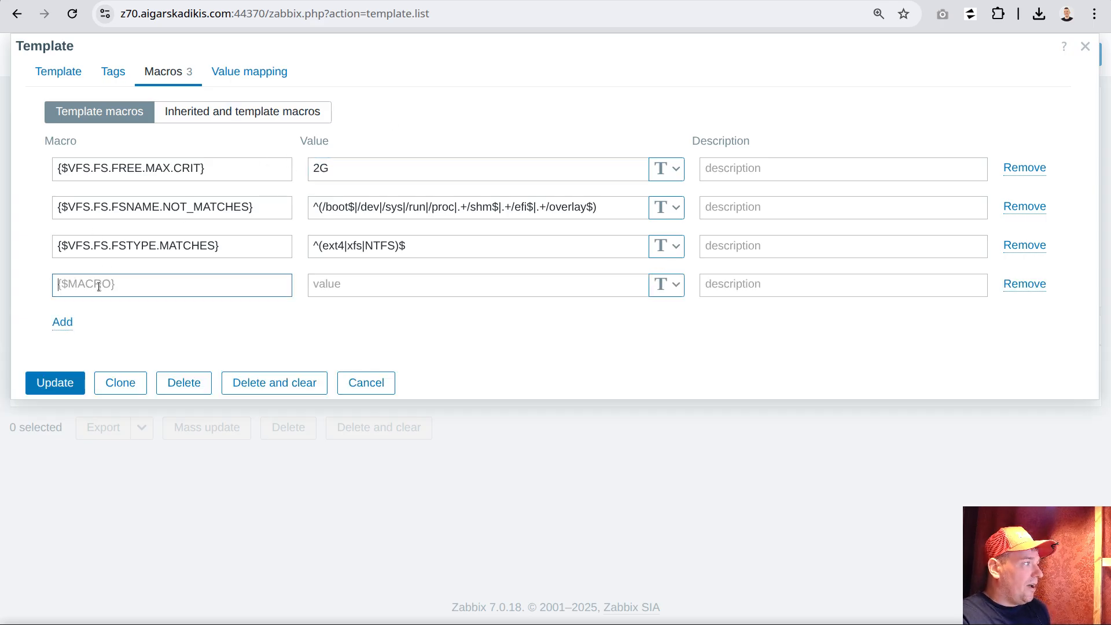
{"action": "type", "text": "{$"}
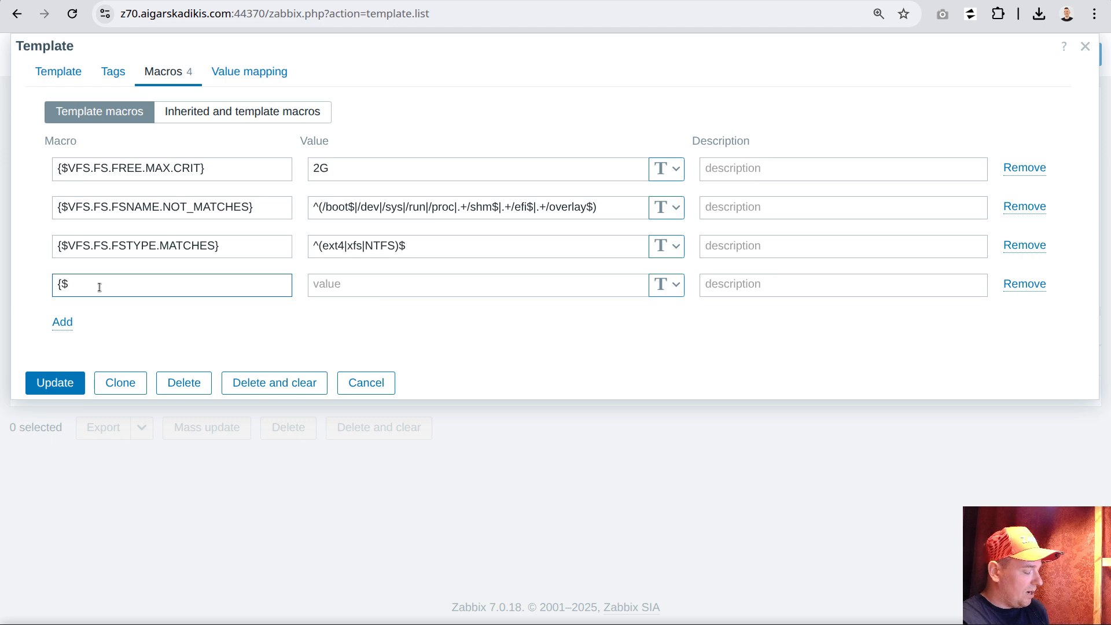
{"action": "type", "text": "TEAM}"}
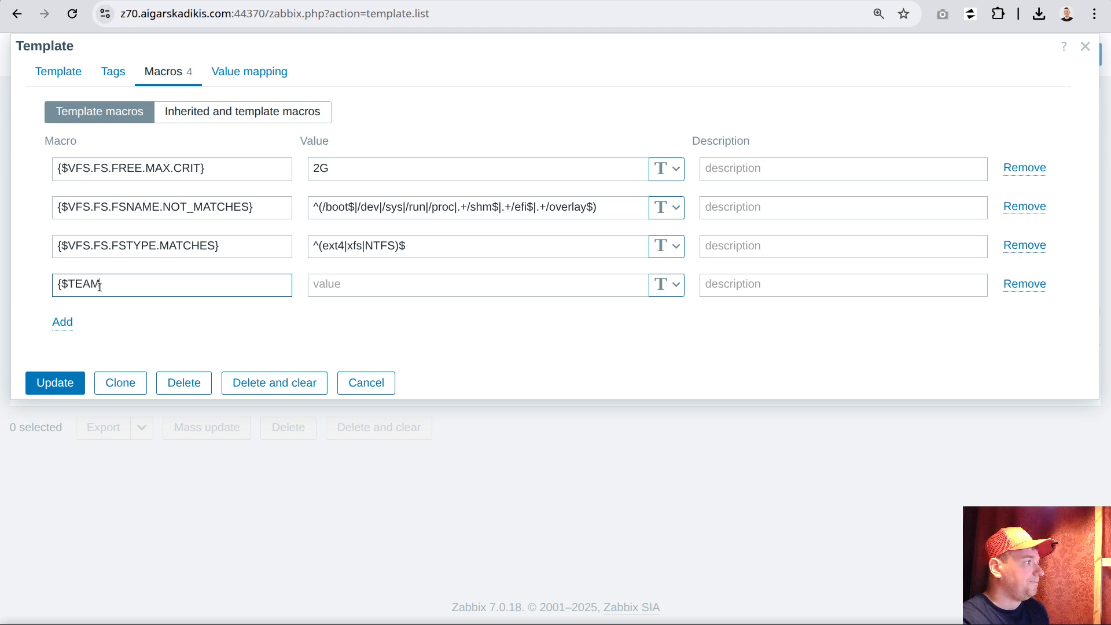
{"action": "left_click", "coordinate": [320, 285]}
{"action": "type", "text": "default"}
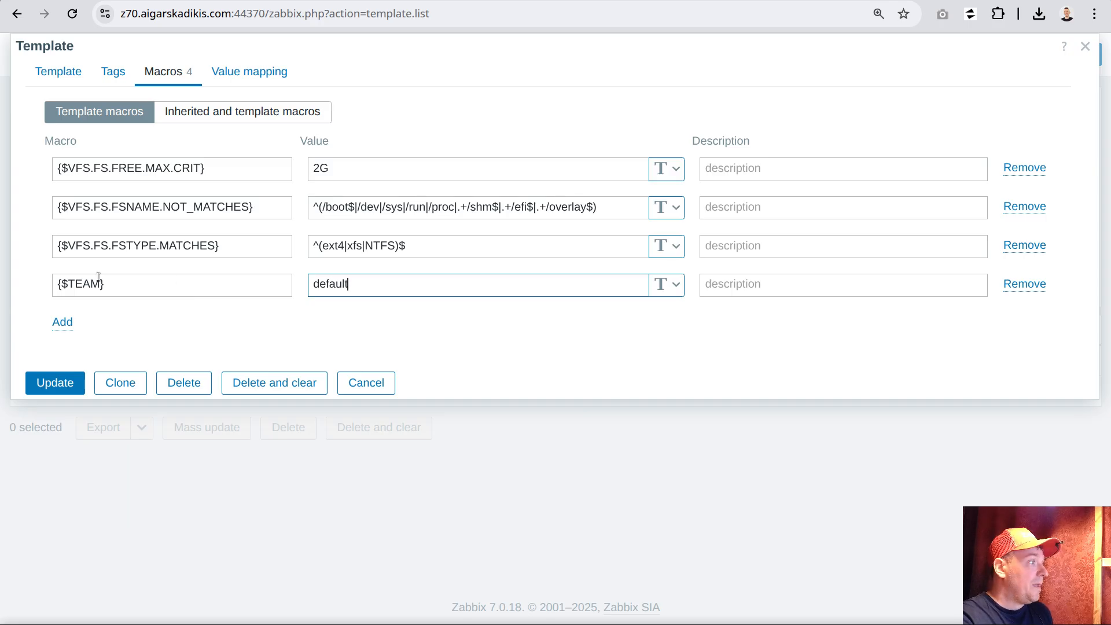
{"action": "left_click", "coordinate": [62, 383]}
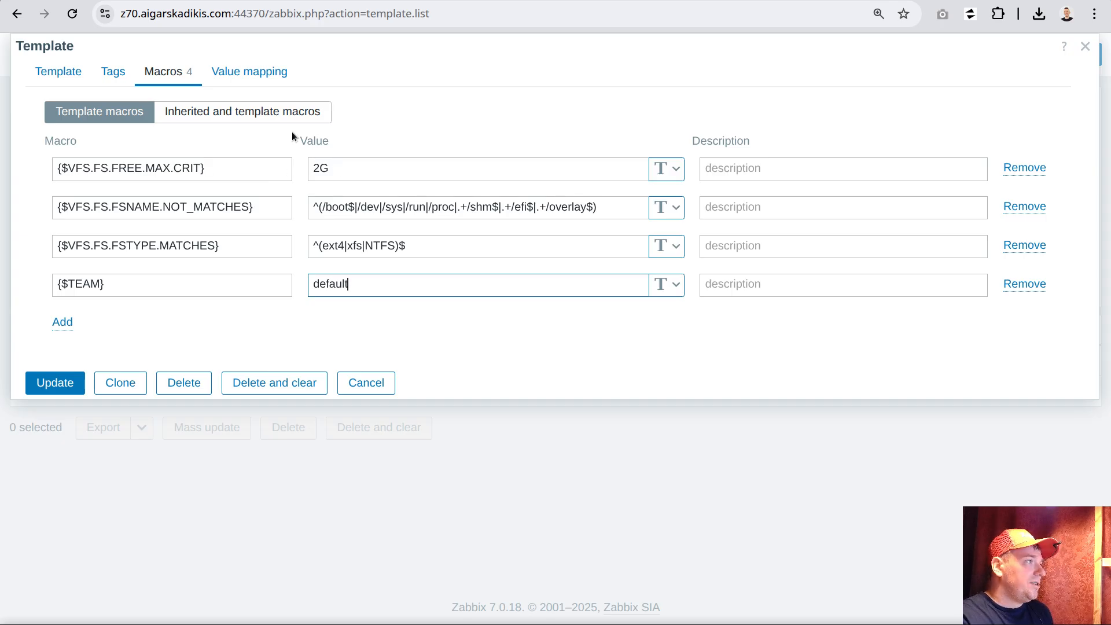
Copy the macro name VFS.FS.FREE.MAX.CRIT without its braces and dollar sign, then save the template
{"action": "left_click_drag", "start_coordinate": [201, 169], "coordinate": [68, 168]}
{"action": "right_click", "coordinate": [92, 169]}
{"action": "left_click", "coordinate": [133, 215]}
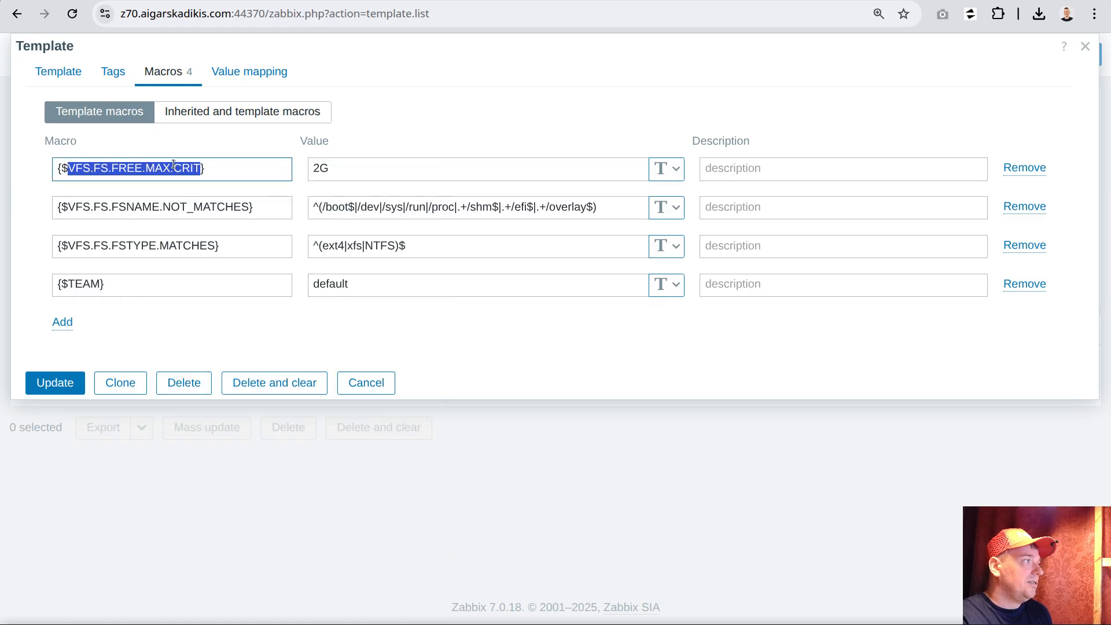
{"action": "left_click", "coordinate": [55, 383]}
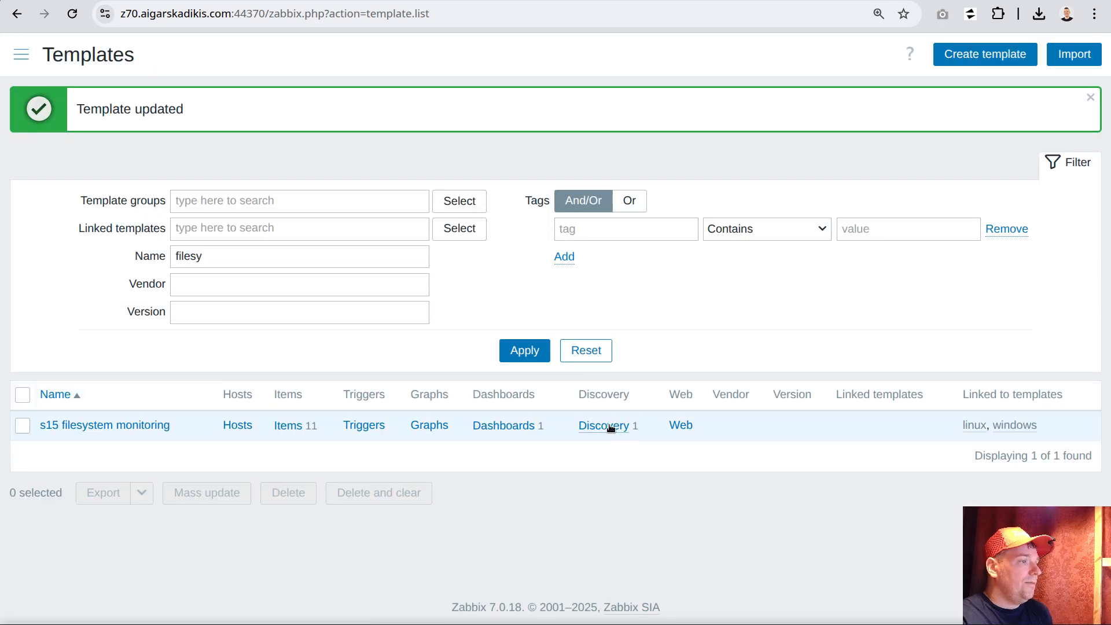
Open the "Free space {#FSNAME}" trigger prototype of the fs discovery rule and find VFS.FS.FREE.MAX.CRIT in it
{"action": "left_click", "coordinate": [609, 426]}
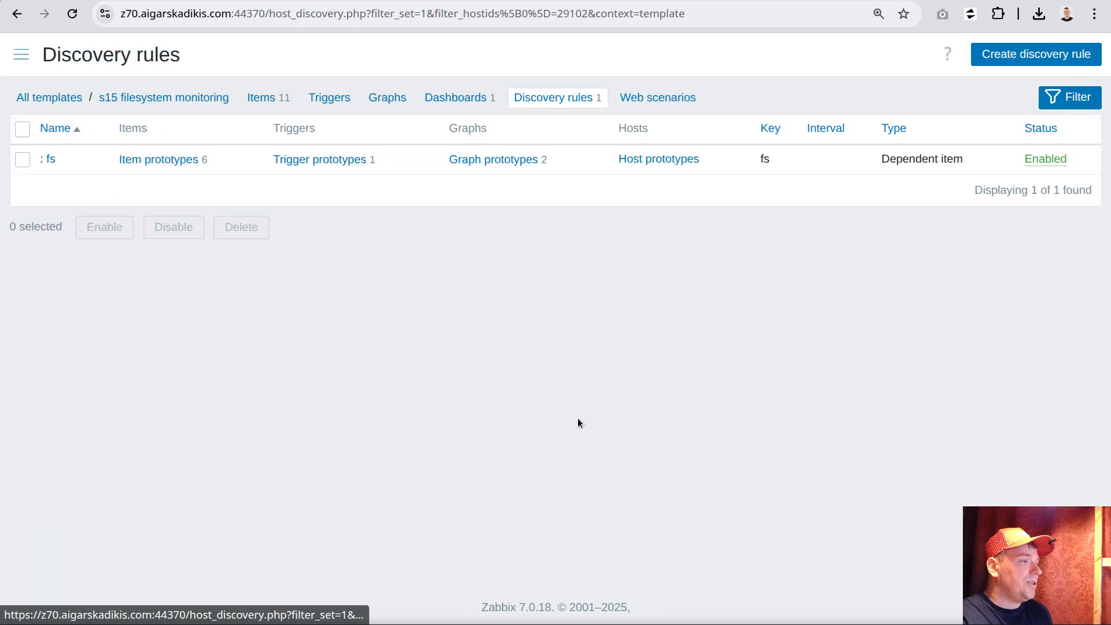
{"action": "left_click", "coordinate": [322, 162]}
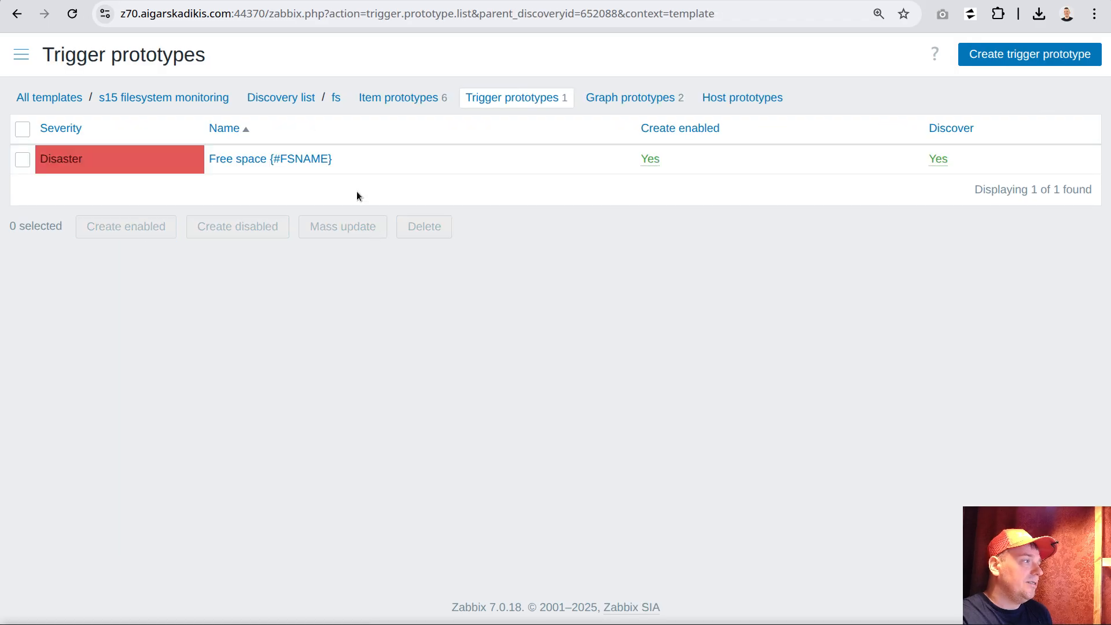
{"action": "left_click", "coordinate": [300, 161]}
{"action": "key", "text": "ctrl+f"}
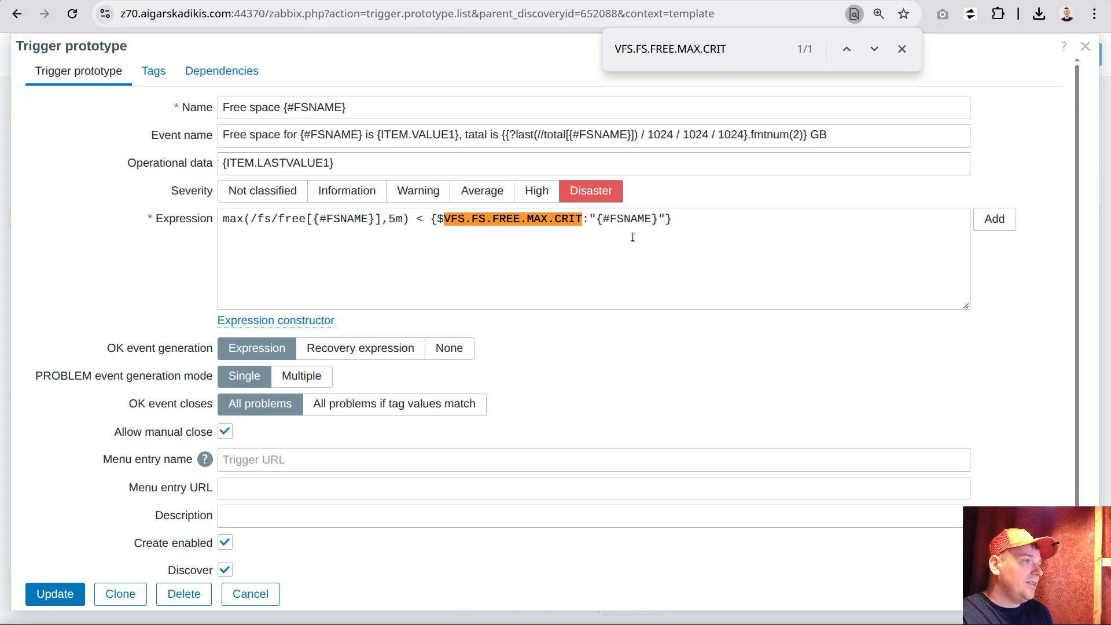
Copy the context macro {$VFS.FS.FREE.MAX.CRIT:"{#FSNAME}"} from the trigger prototype's expression
{"action": "left_click", "coordinate": [614, 227]}
{"action": "left_click_drag", "start_coordinate": [590, 218], "coordinate": [666, 219]}
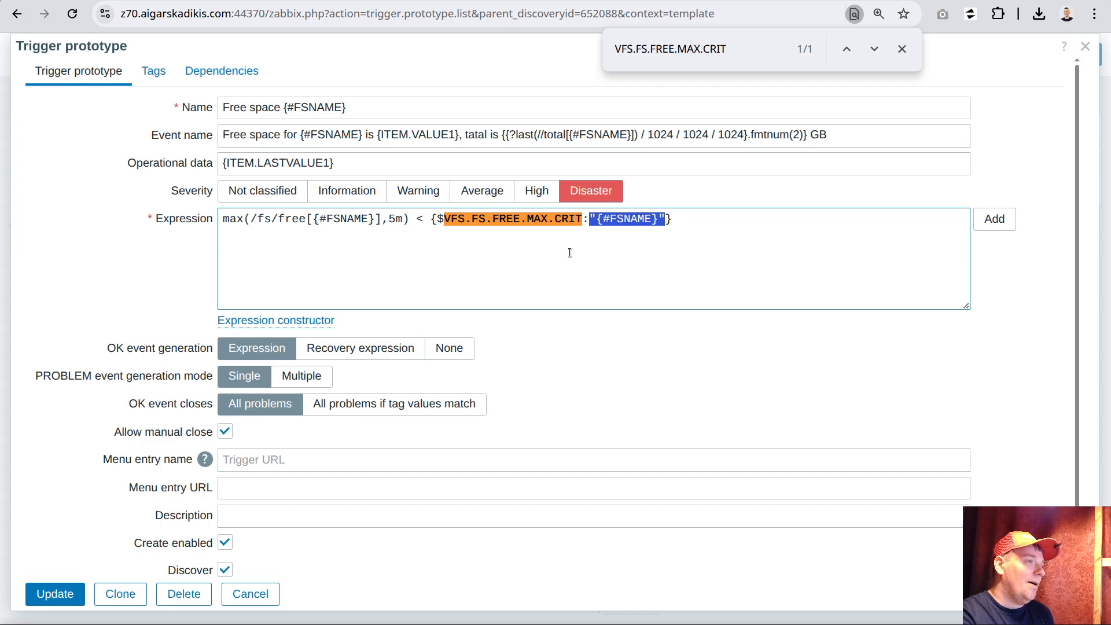
{"action": "left_click", "coordinate": [695, 243]}
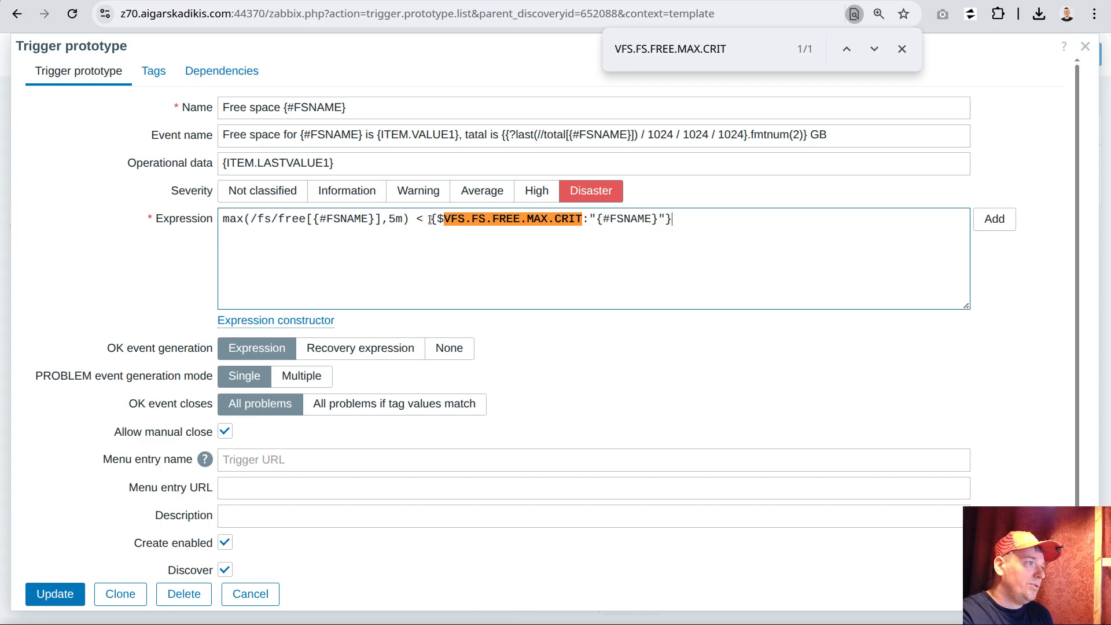
{"action": "left_click_drag", "start_coordinate": [430, 219], "coordinate": [681, 225]}
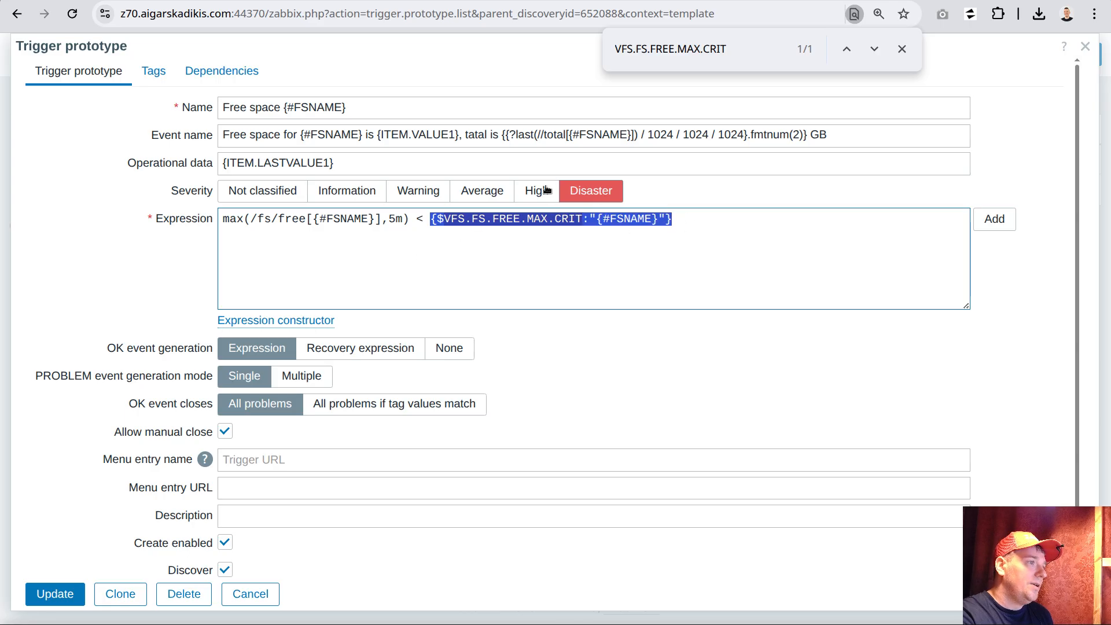
{"action": "right_click", "coordinate": [487, 219]}
{"action": "left_click", "coordinate": [533, 237]}
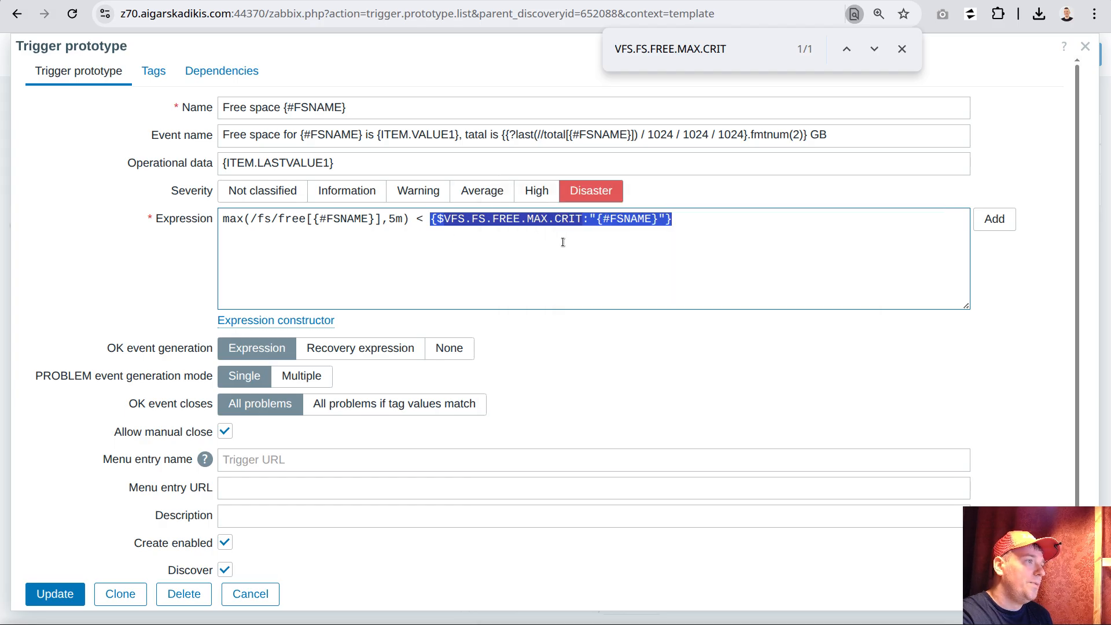
Add a "team" tag to the trigger prototype with the copied context macro as its value
{"action": "left_click", "coordinate": [153, 71]}
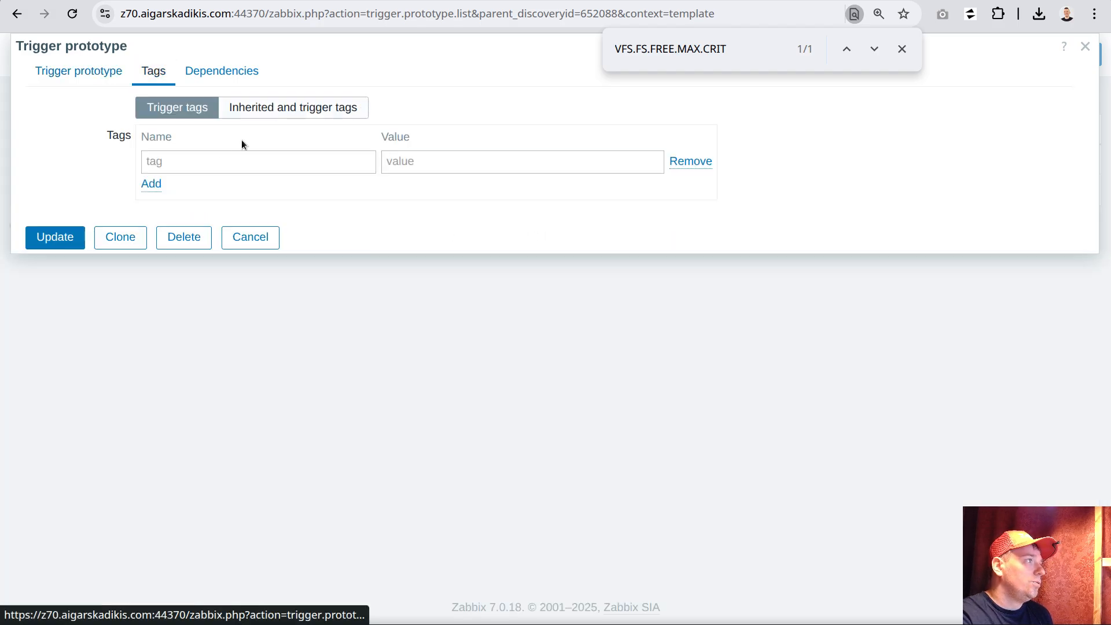
{"action": "left_click", "coordinate": [174, 173]}
{"action": "type", "text": "team"}
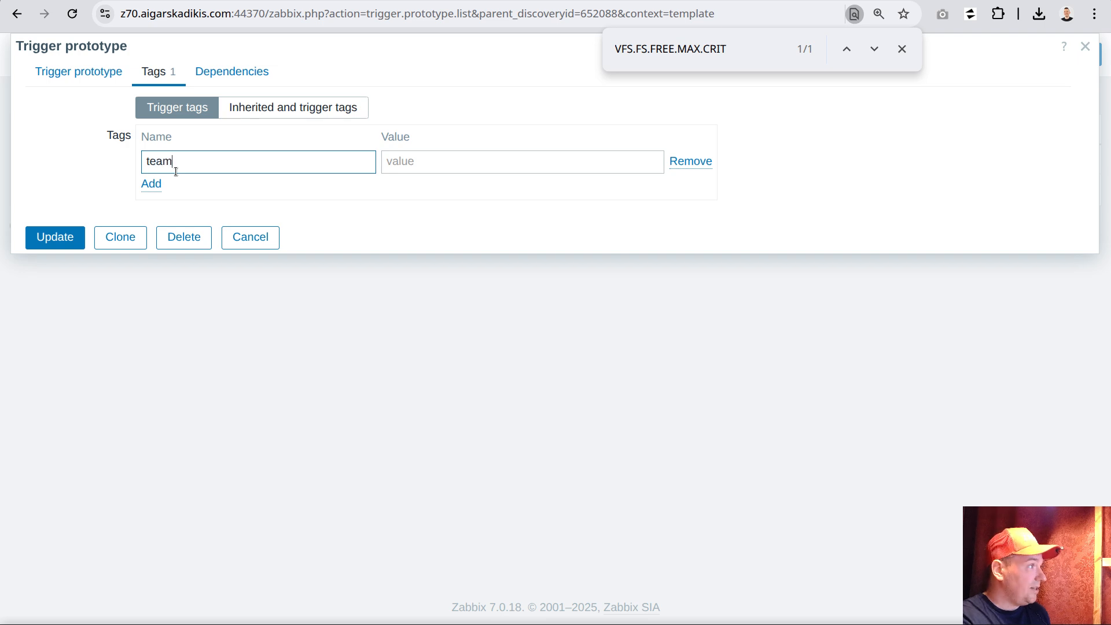
{"action": "left_click", "coordinate": [436, 165]}
{"action": "key", "text": "ctrl+v"}
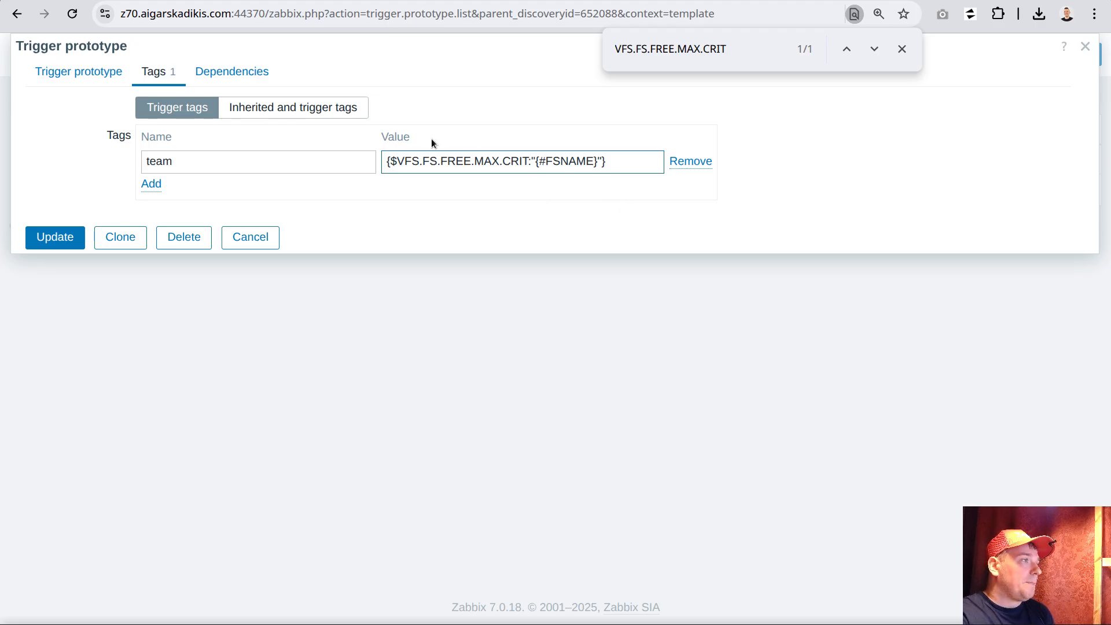
Change the tag value to {$TEAM:"{#FSNAME}"} and save the trigger prototype
{"action": "double_click", "coordinate": [409, 161]}
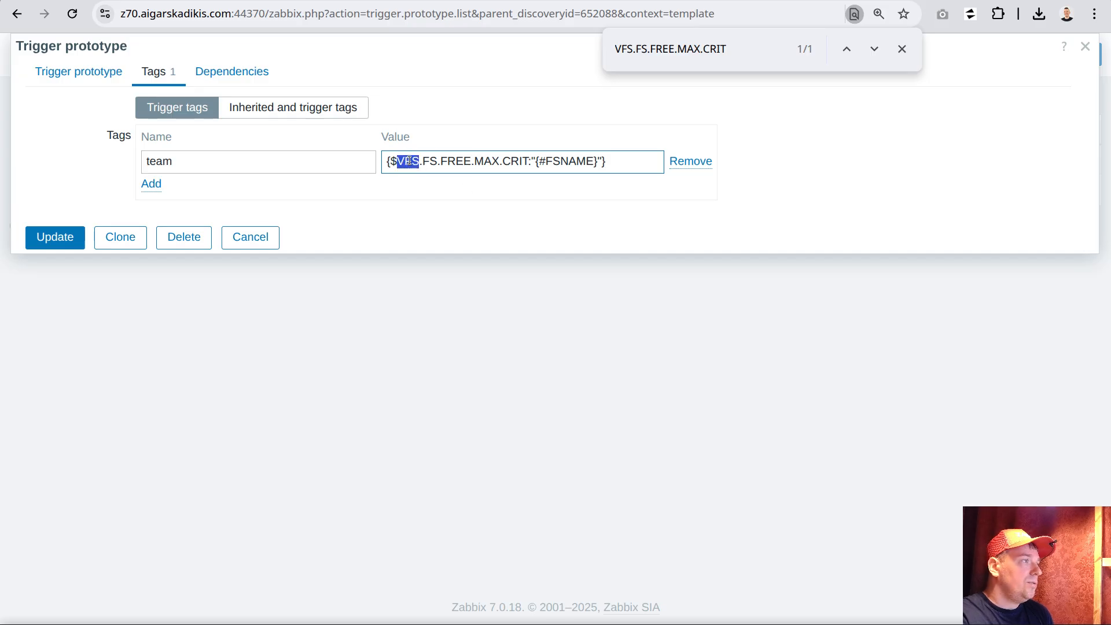
{"action": "left_click_drag", "start_coordinate": [409, 161], "coordinate": [517, 162]}
{"action": "type", "text": "TEAM"}
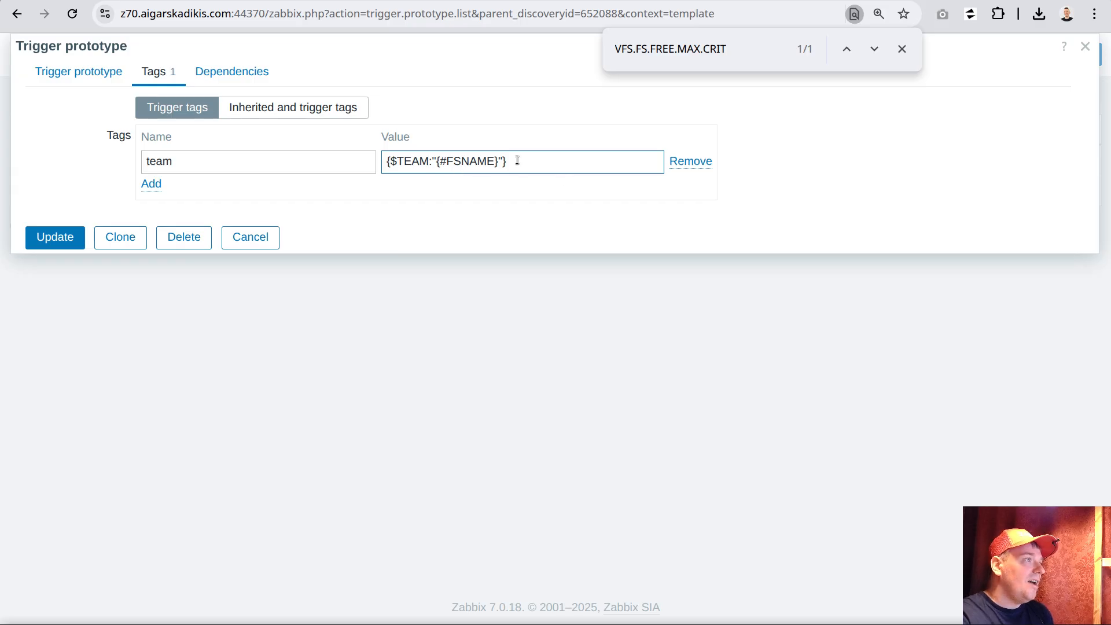
{"action": "left_click_drag", "start_coordinate": [437, 160], "coordinate": [499, 161]}
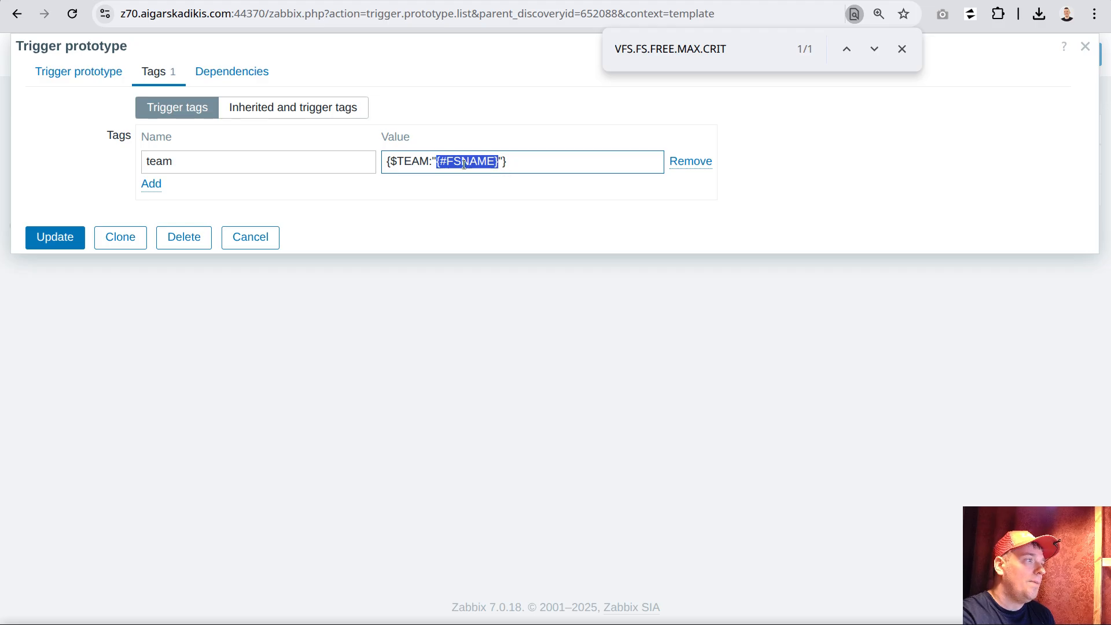
{"action": "double_click", "coordinate": [410, 161]}
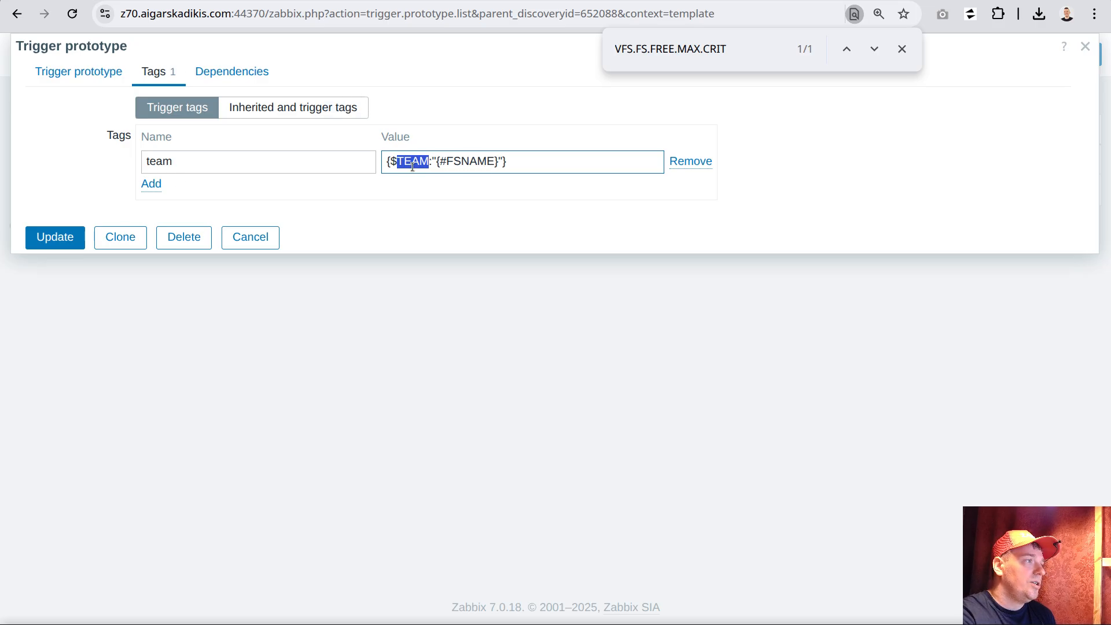
{"action": "left_click", "coordinate": [531, 168]}
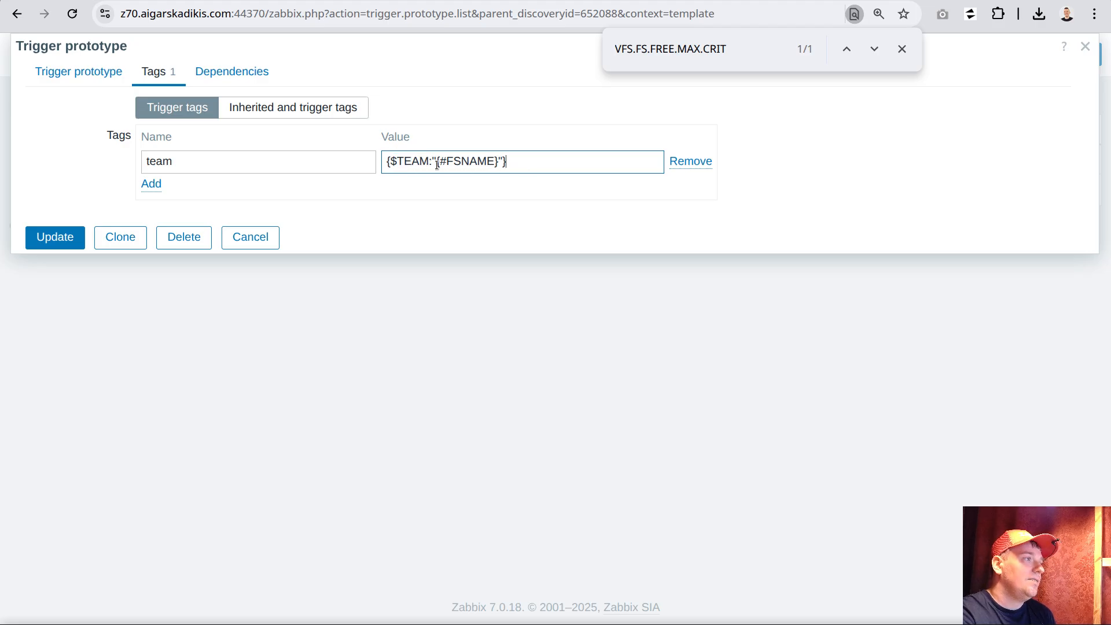
{"action": "left_click", "coordinate": [55, 237]}
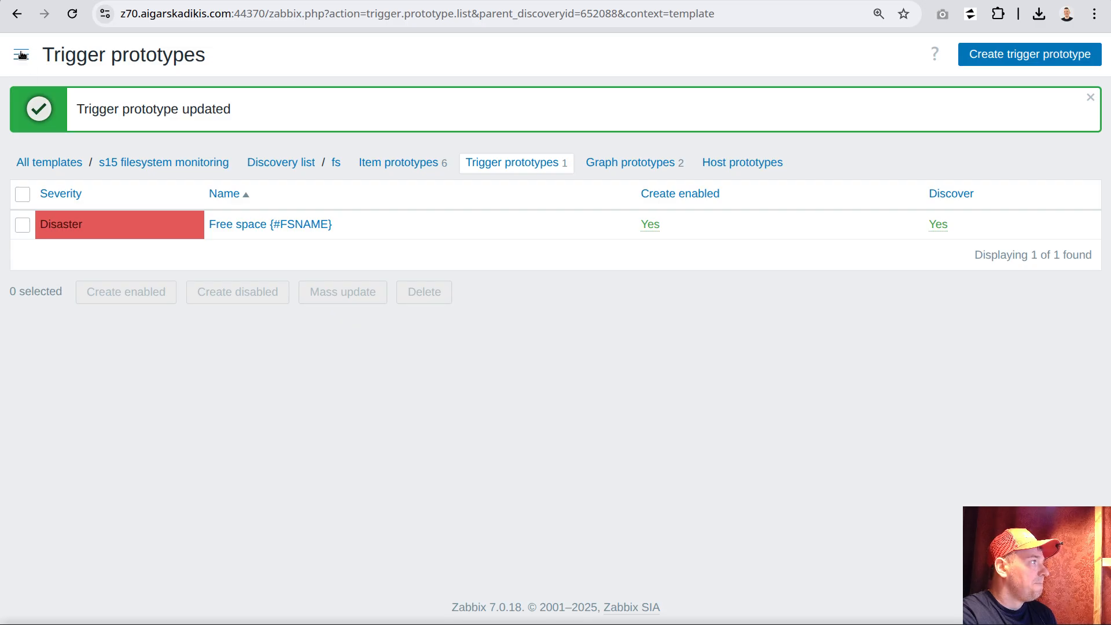
Open the triggers of host oc.au.plak.gnt1.el9uek and filter them by the name "free space"
{"action": "left_click", "coordinate": [21, 55]}
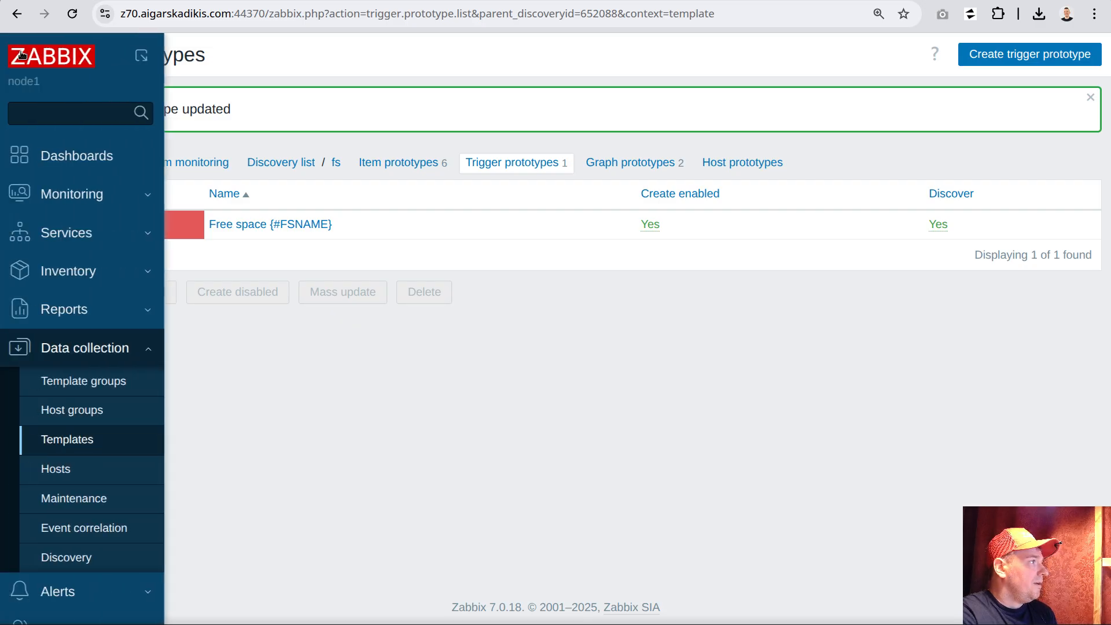
{"action": "left_click", "coordinate": [83, 195]}
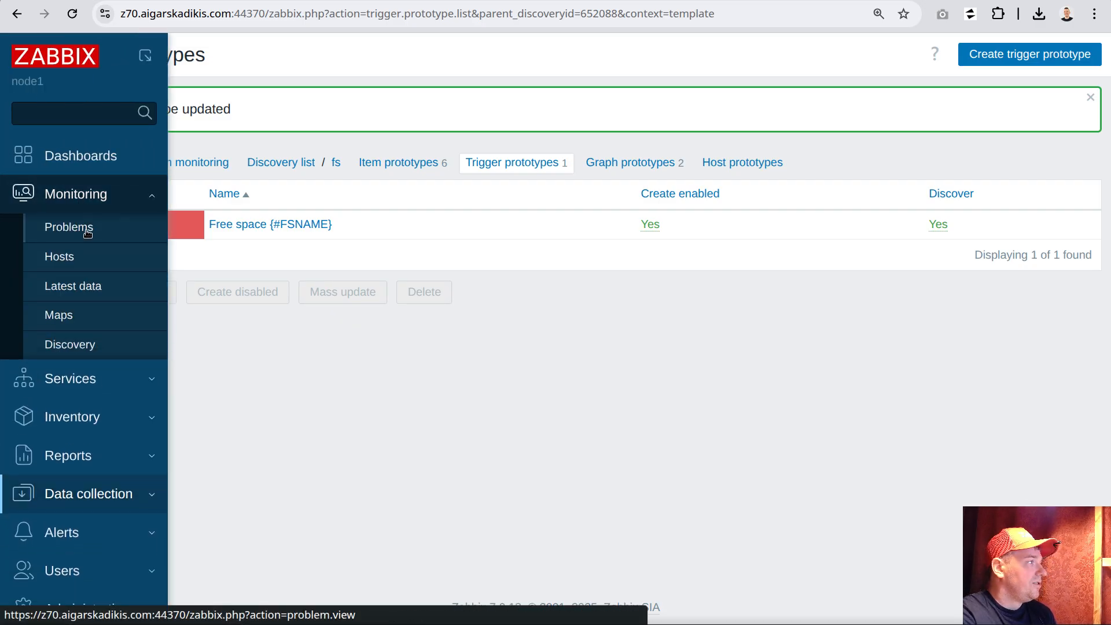
{"action": "left_click", "coordinate": [61, 258]}
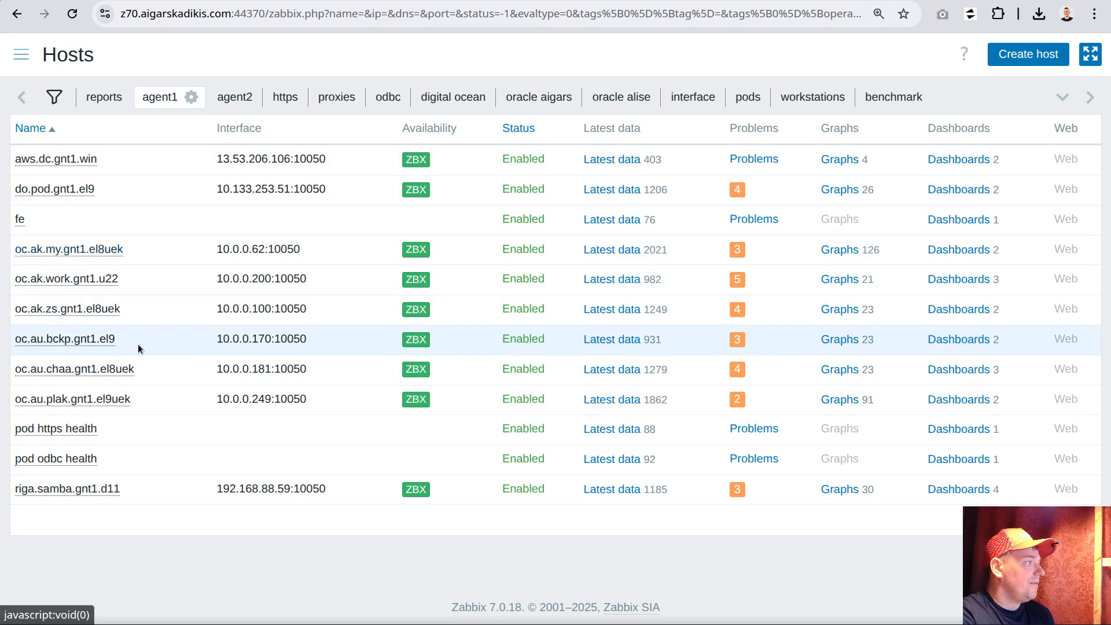
{"action": "left_click", "coordinate": [112, 400]}
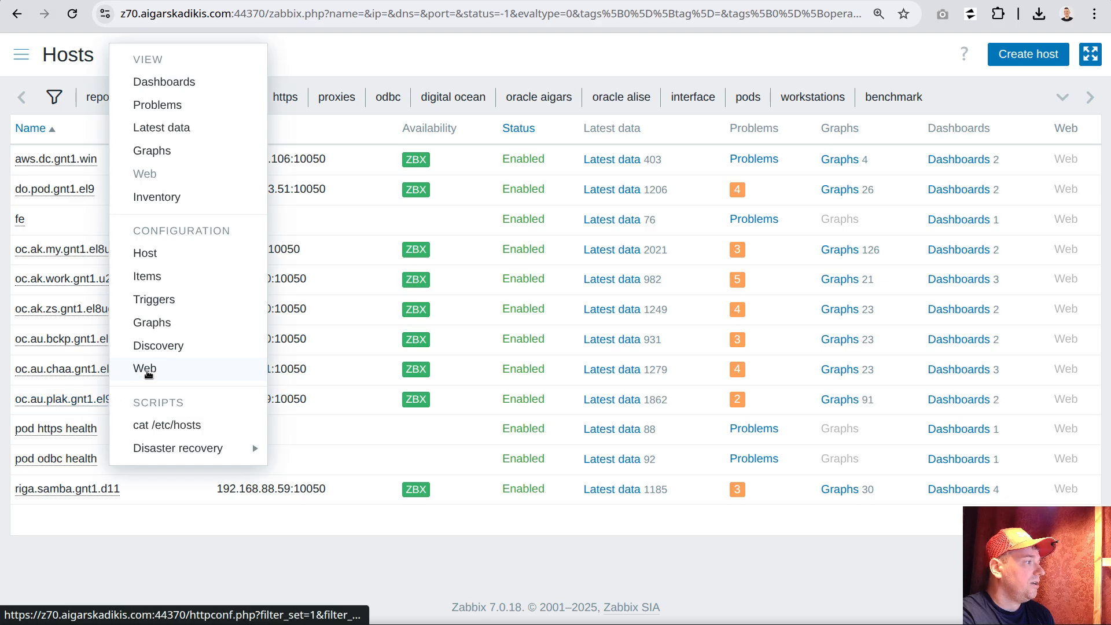
{"action": "left_click", "coordinate": [158, 300]}
{"action": "left_click", "coordinate": [207, 206]}
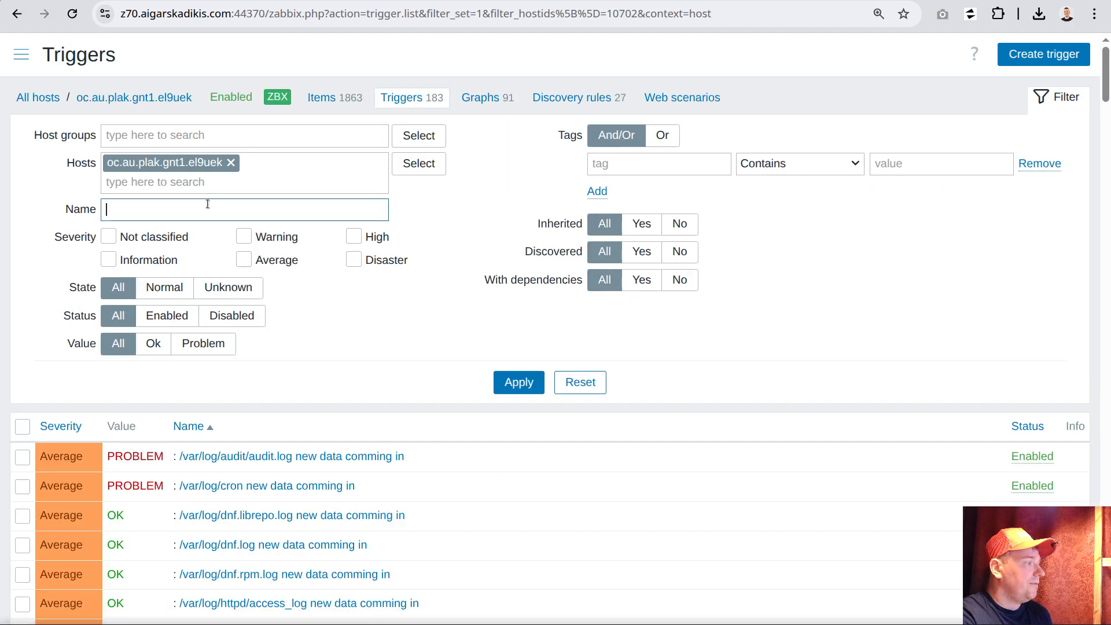
{"action": "type", "text": "free space"}
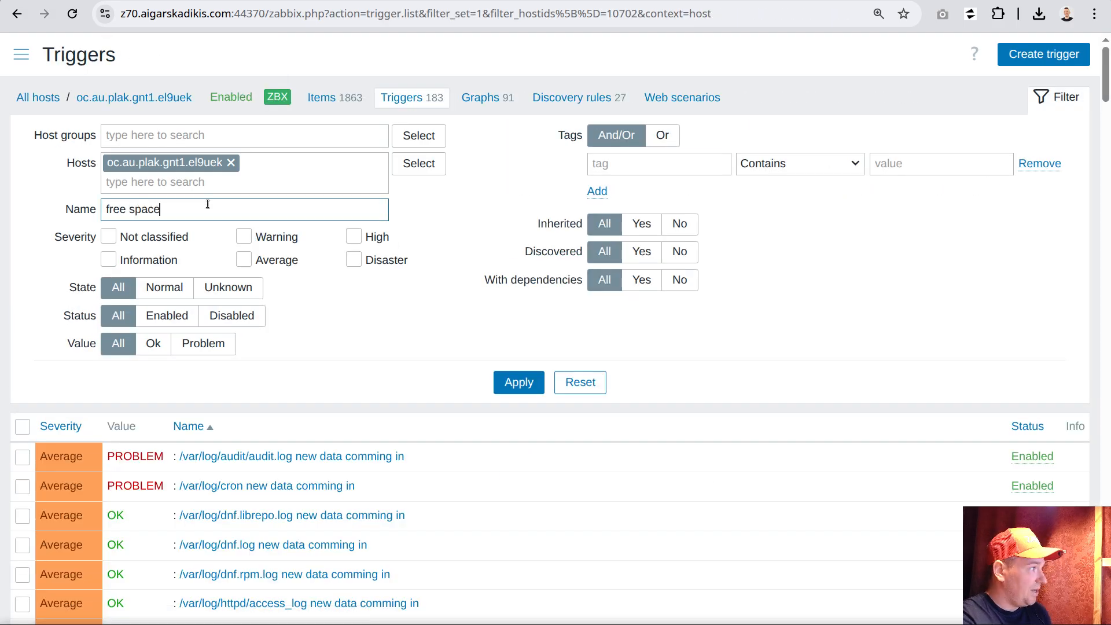
{"action": "key", "text": "Return"}
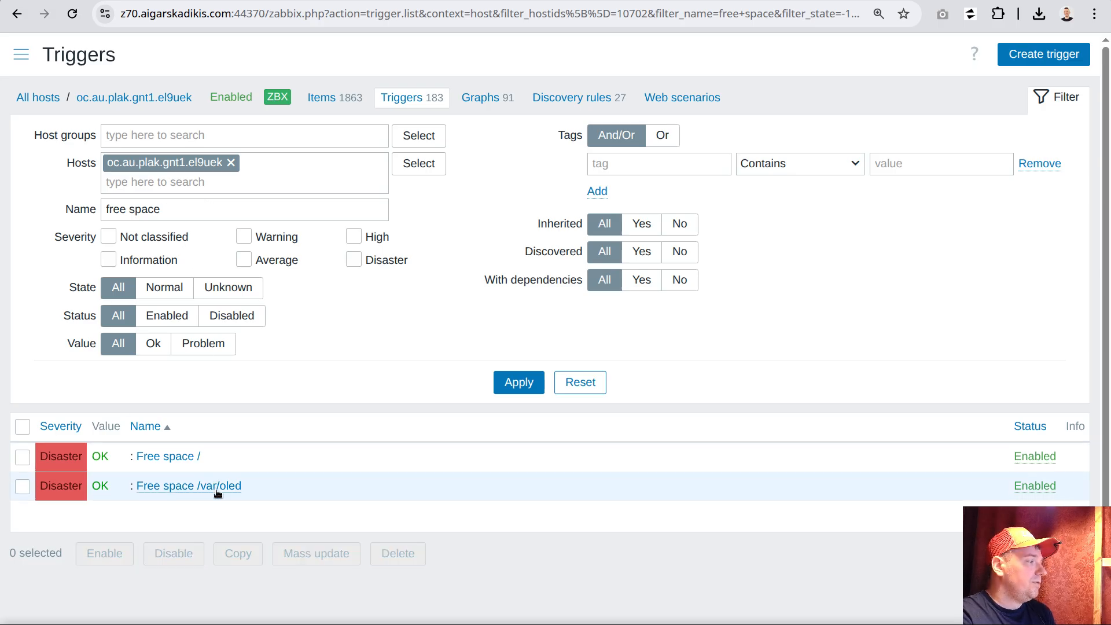
Review the "Free space /" trigger and copy the context /var/oled from the "Free space /var/oled" trigger's expression
{"action": "left_click", "coordinate": [176, 457]}
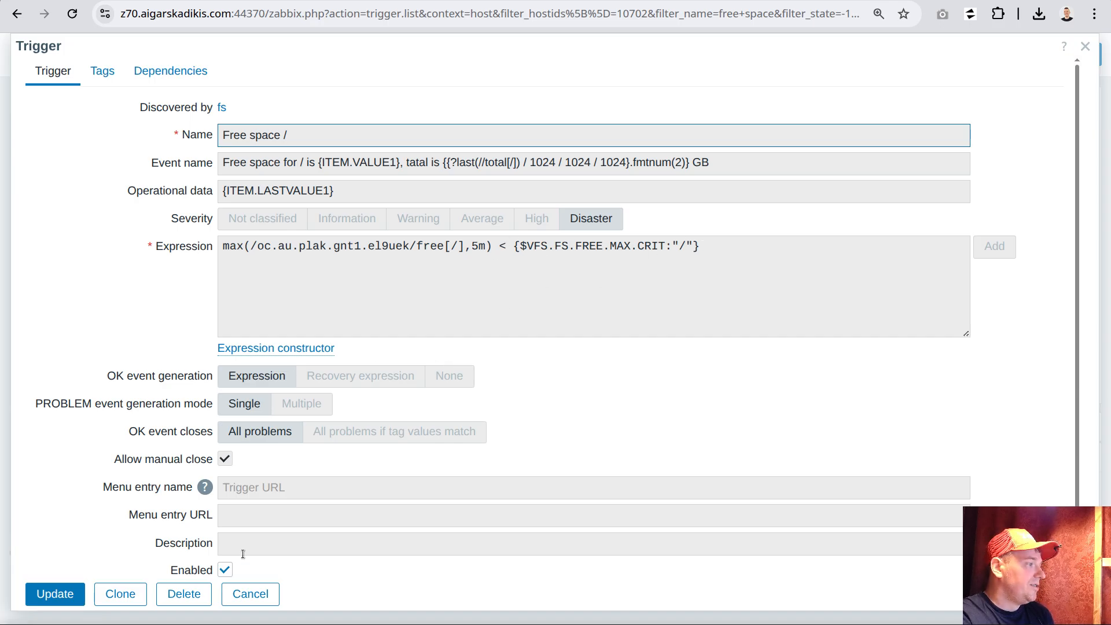
{"action": "left_click", "coordinate": [249, 594]}
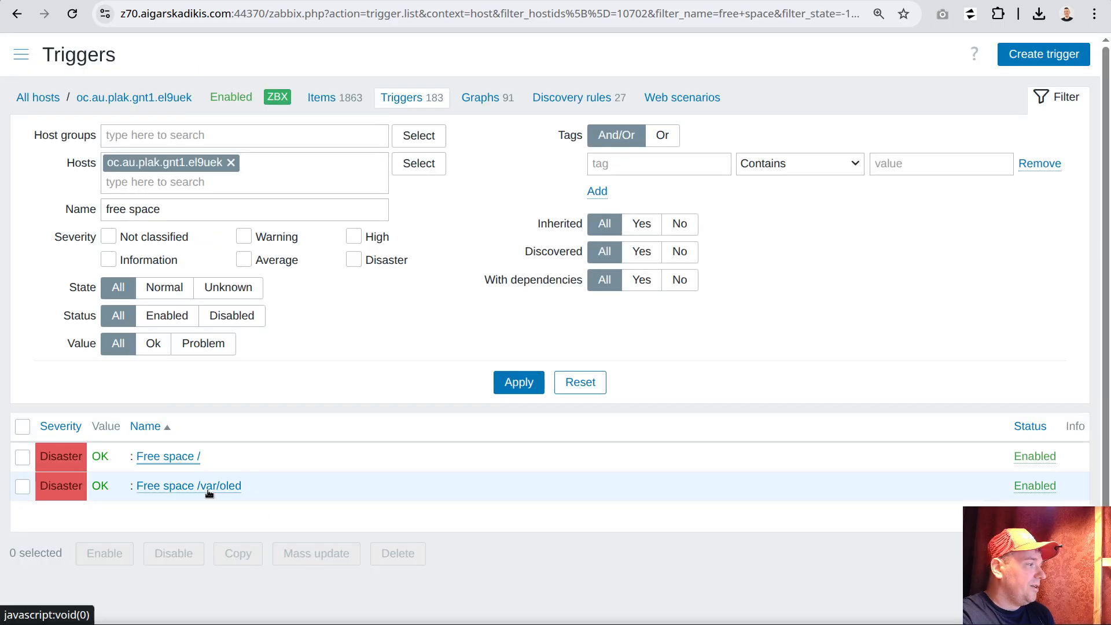
{"action": "left_click", "coordinate": [229, 488]}
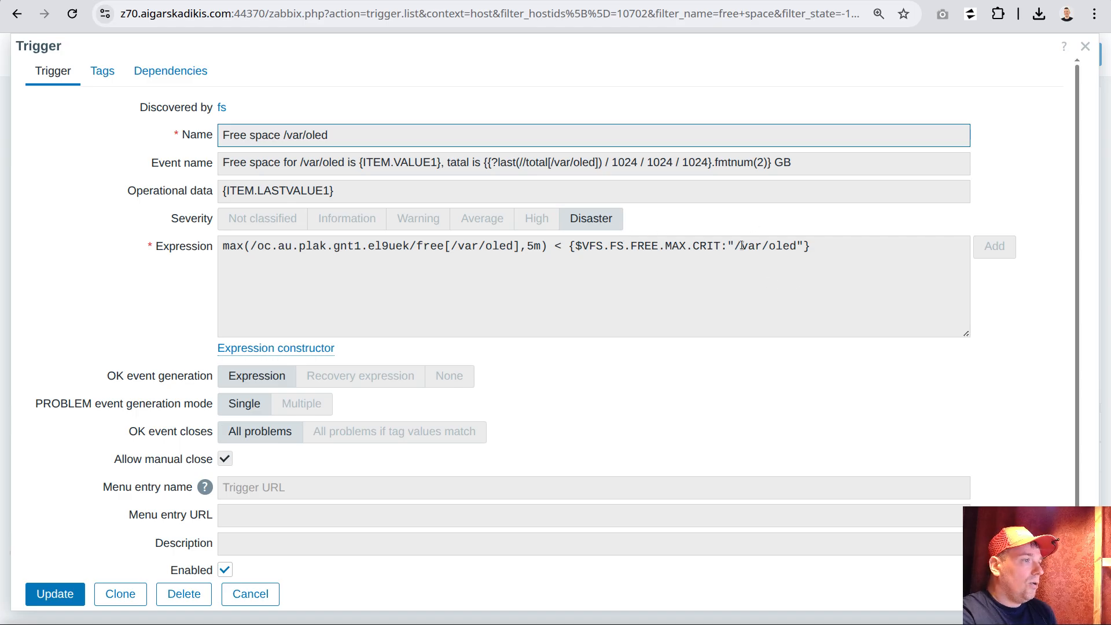
{"action": "left_click_drag", "start_coordinate": [734, 245], "coordinate": [797, 246]}
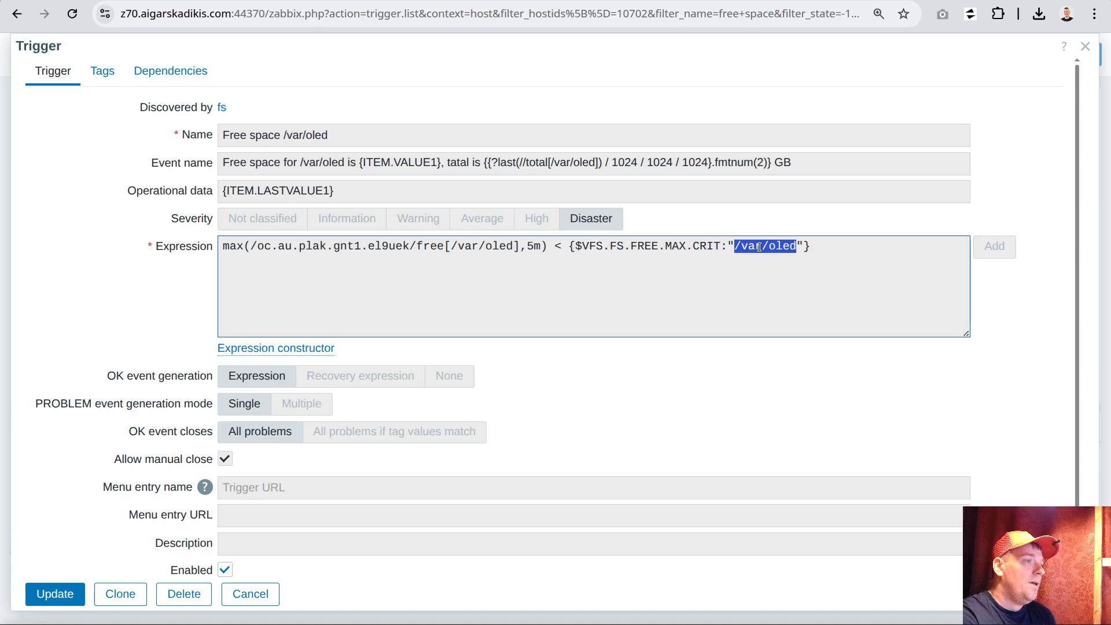
{"action": "right_click", "coordinate": [755, 245]}
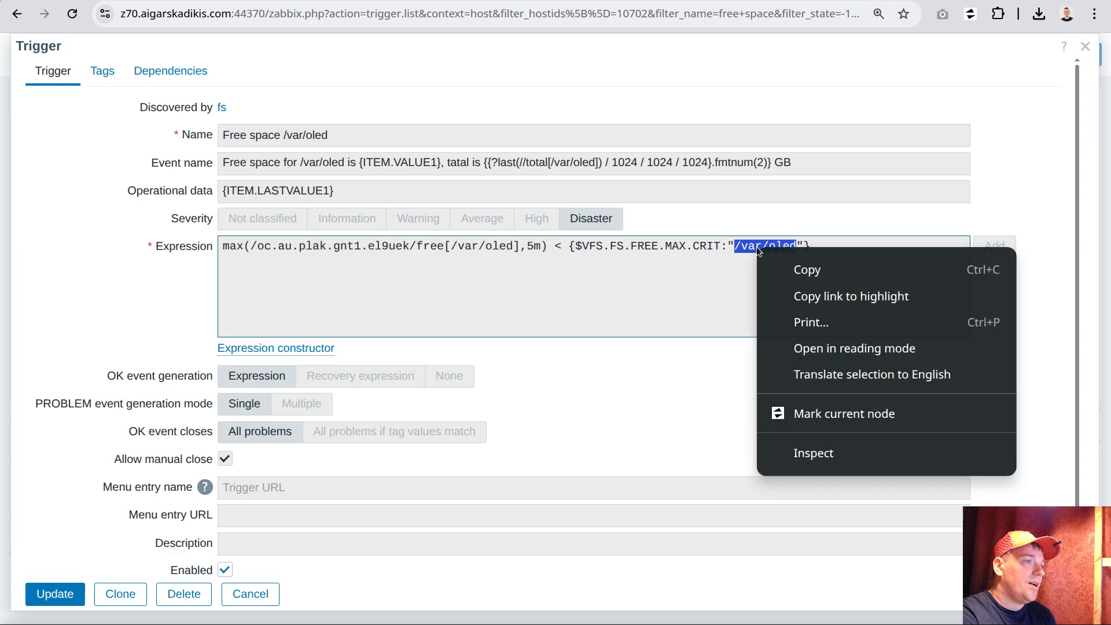
{"action": "left_click", "coordinate": [813, 270]}
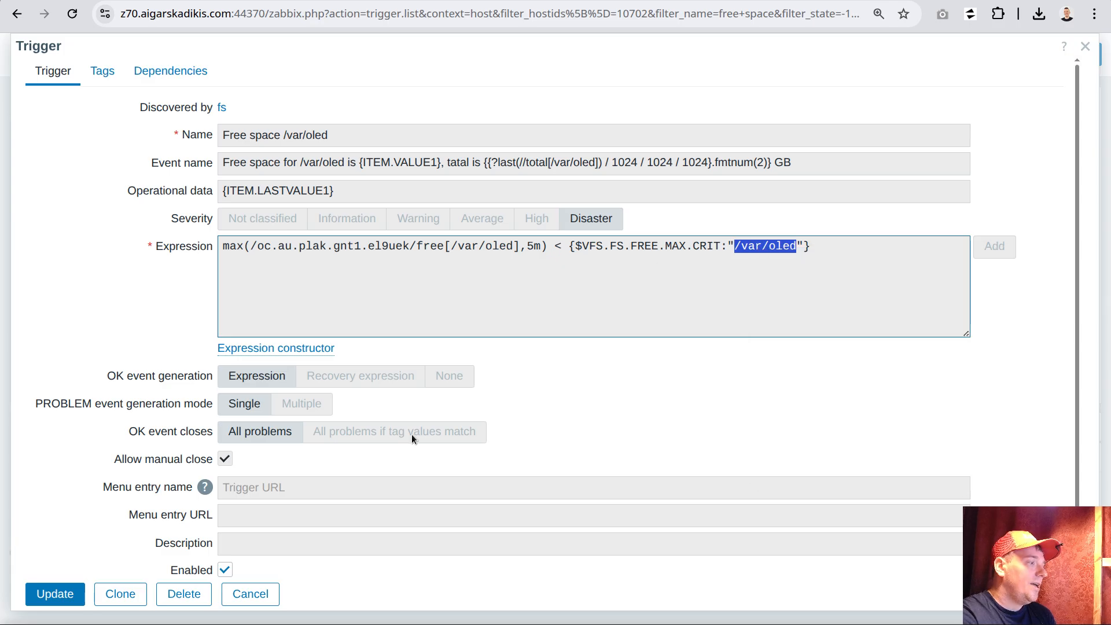
{"action": "left_click", "coordinate": [250, 594]}
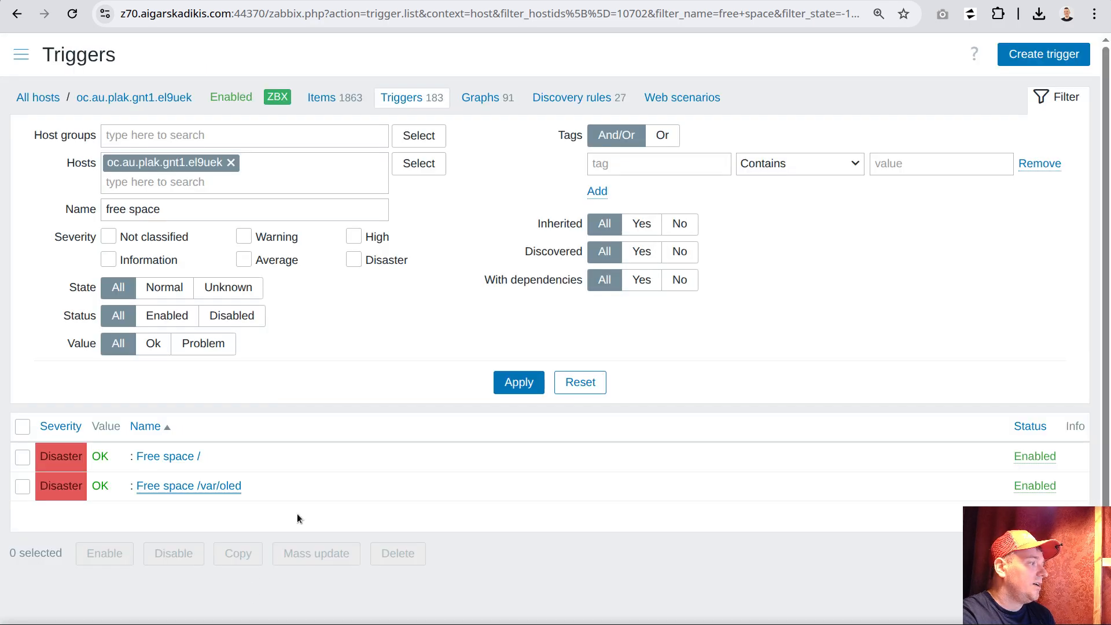
Add a host macro named {$TEAM:"/var/oled"} to oc.au.plak.gnt1.el9uek
{"action": "left_click", "coordinate": [120, 98]}
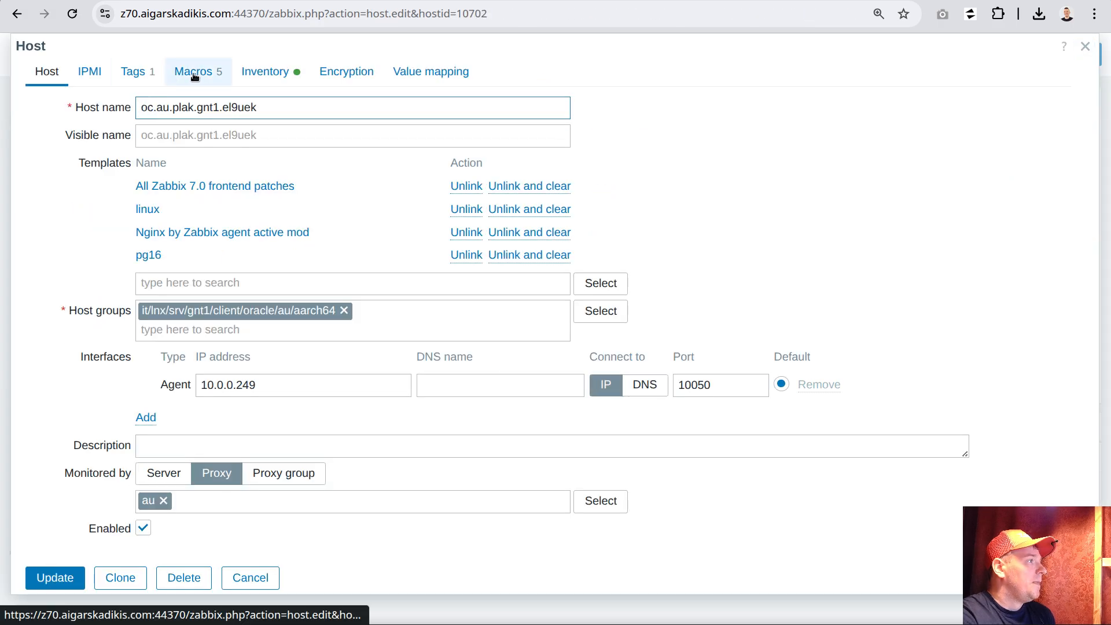
{"action": "left_click", "coordinate": [194, 74]}
{"action": "left_click", "coordinate": [63, 361]}
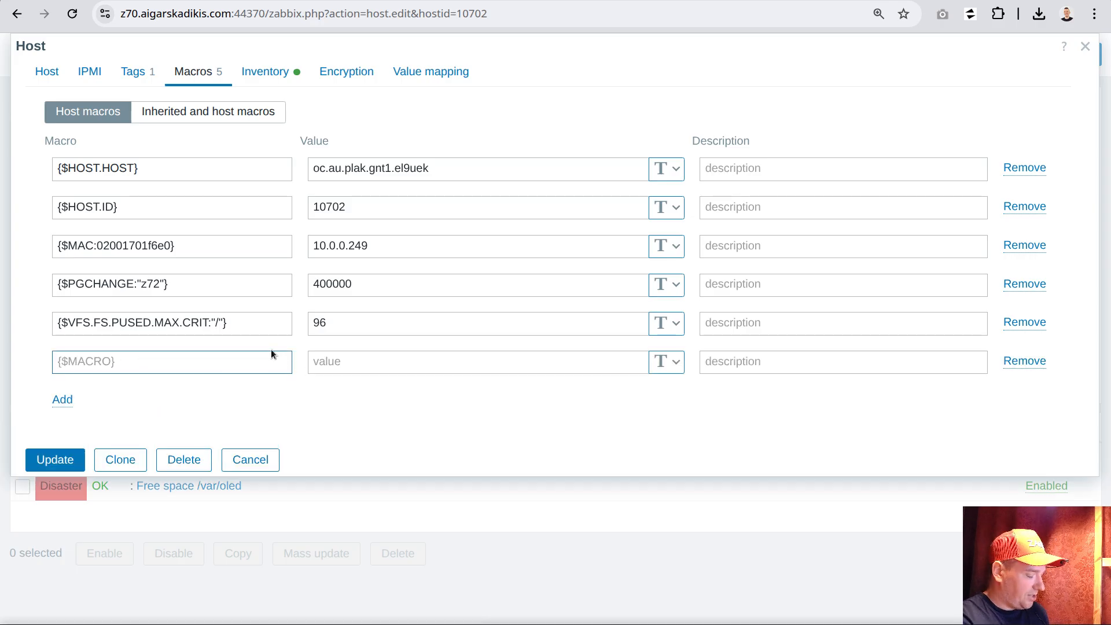
{"action": "type", "text": "{$TE"}
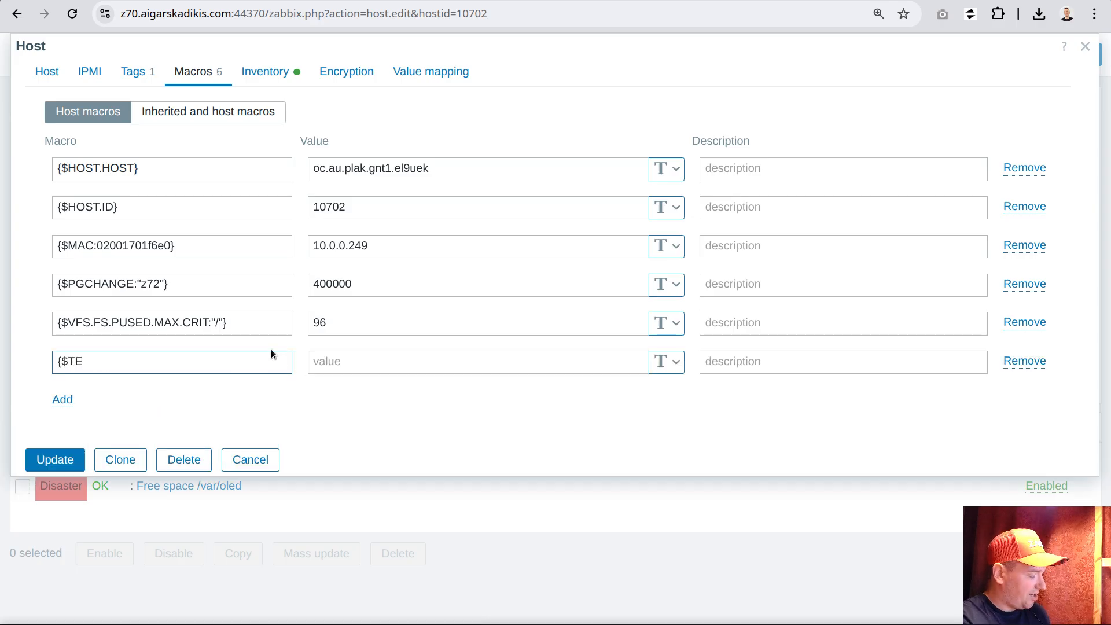
{"action": "type", "text": "AM:"}
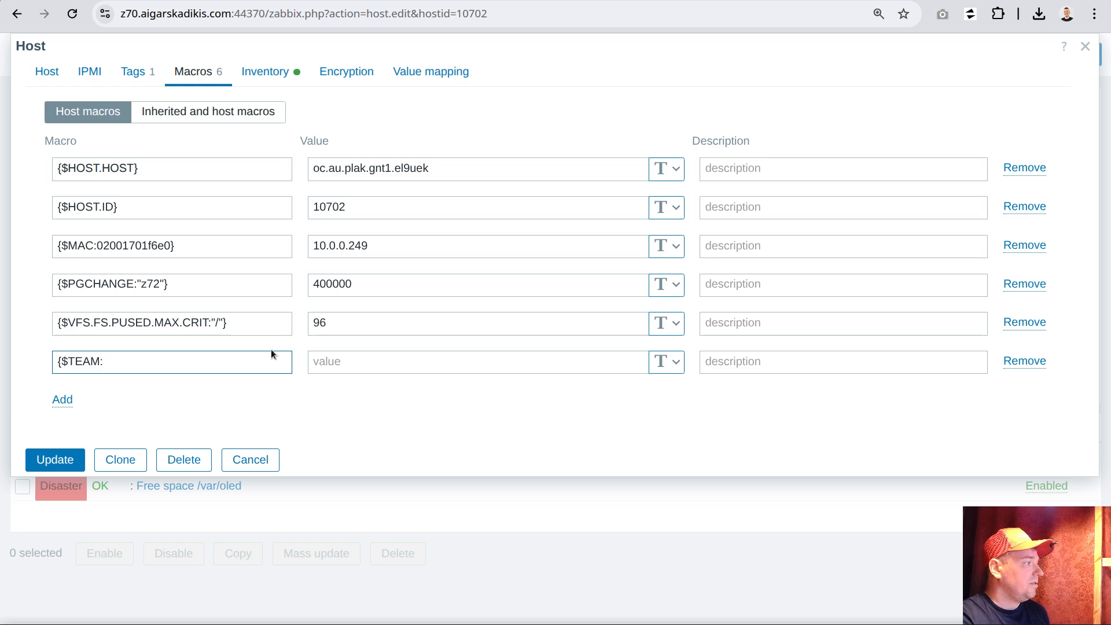
{"action": "key", "text": "ctrl+v"}
{"action": "type", "text": "\""}
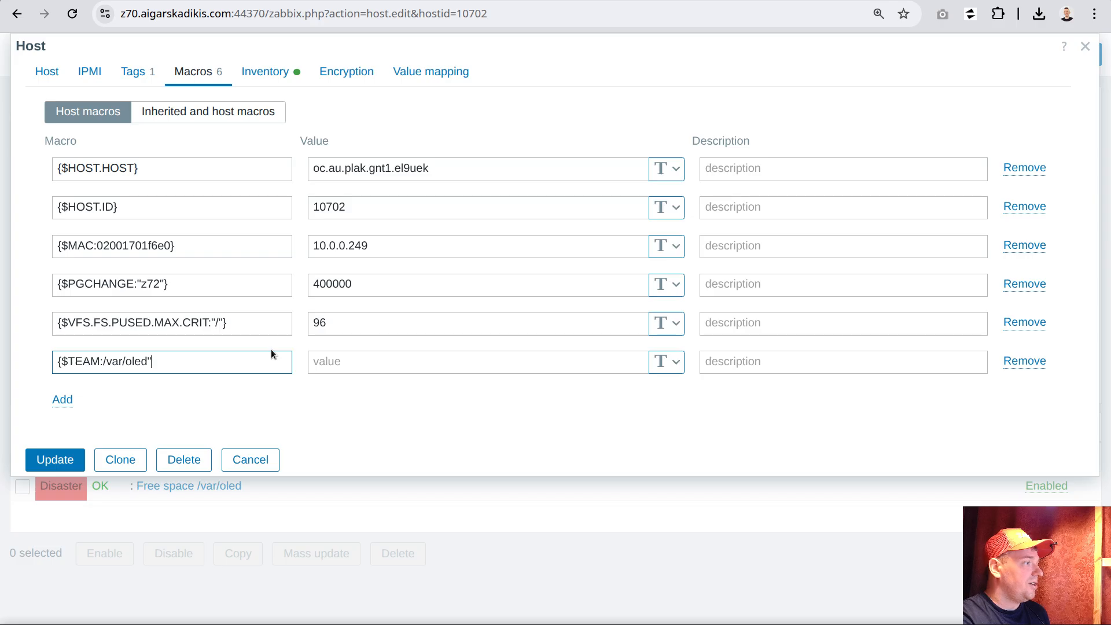
{"action": "type", "text": "\""}
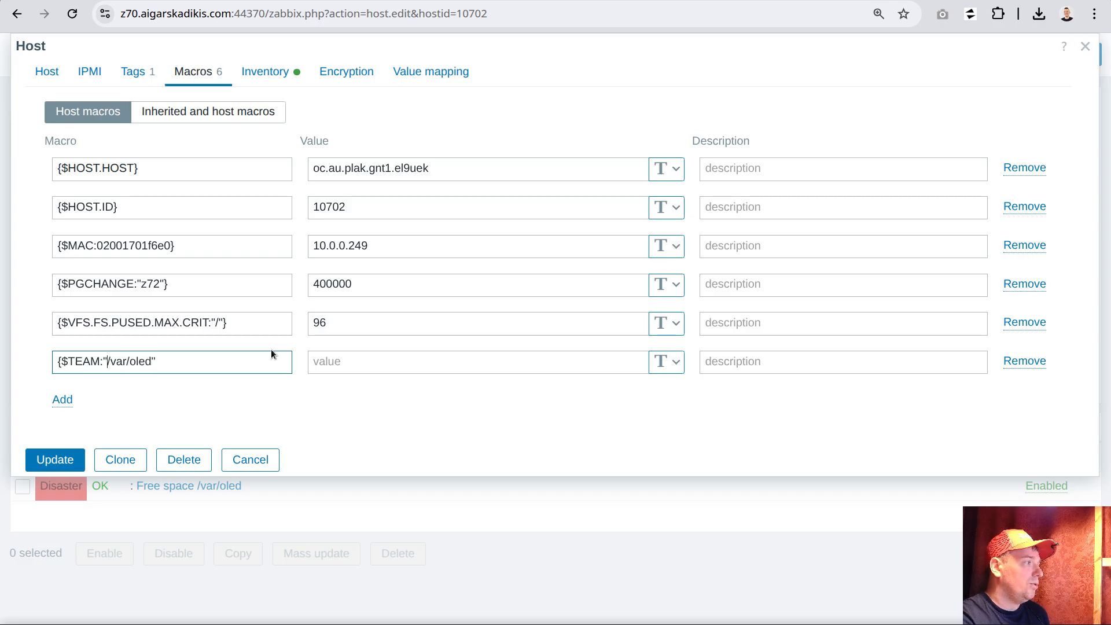
{"action": "type", "text": "}"}
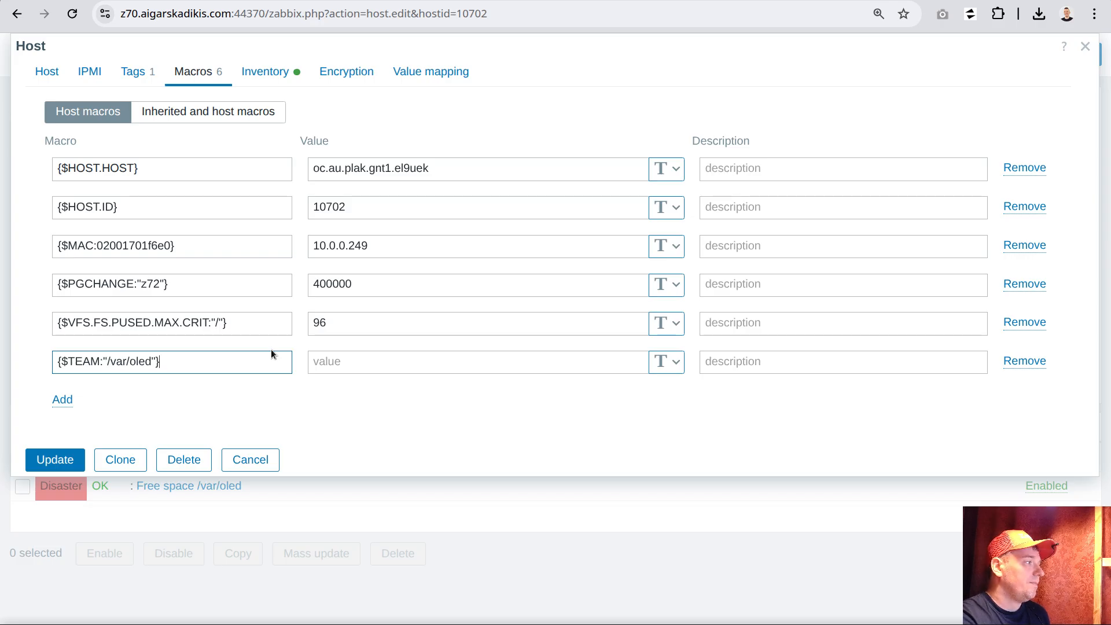
Set the {$TEAM:"/var/oled"} macro's value to db and save the host
{"action": "left_click", "coordinate": [353, 363]}
{"action": "type", "text": "db"}
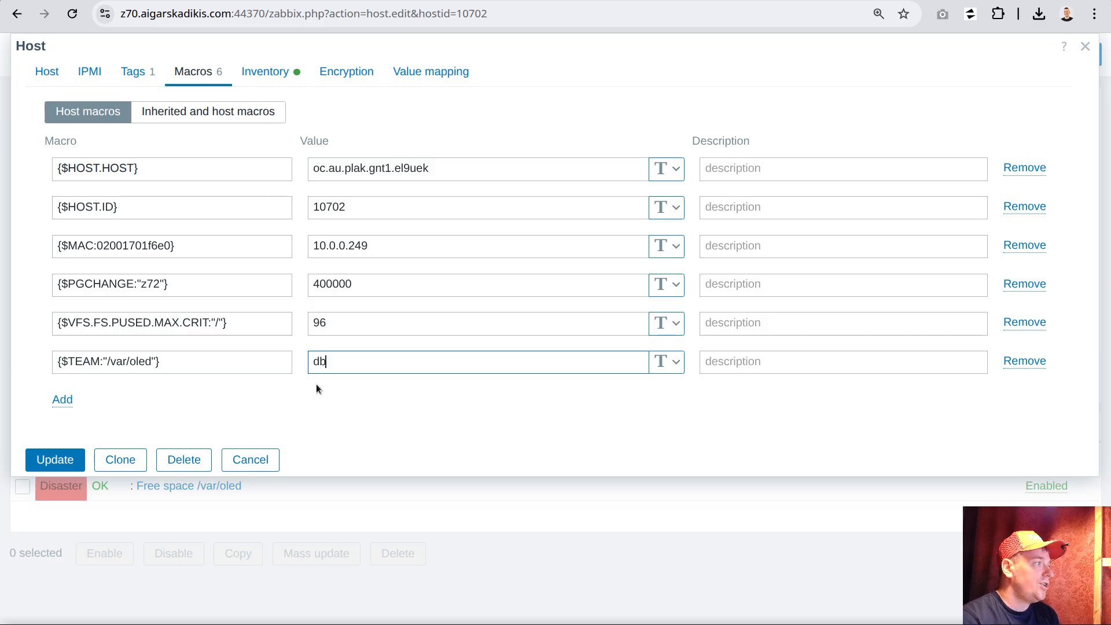
{"action": "left_click", "coordinate": [160, 365]}
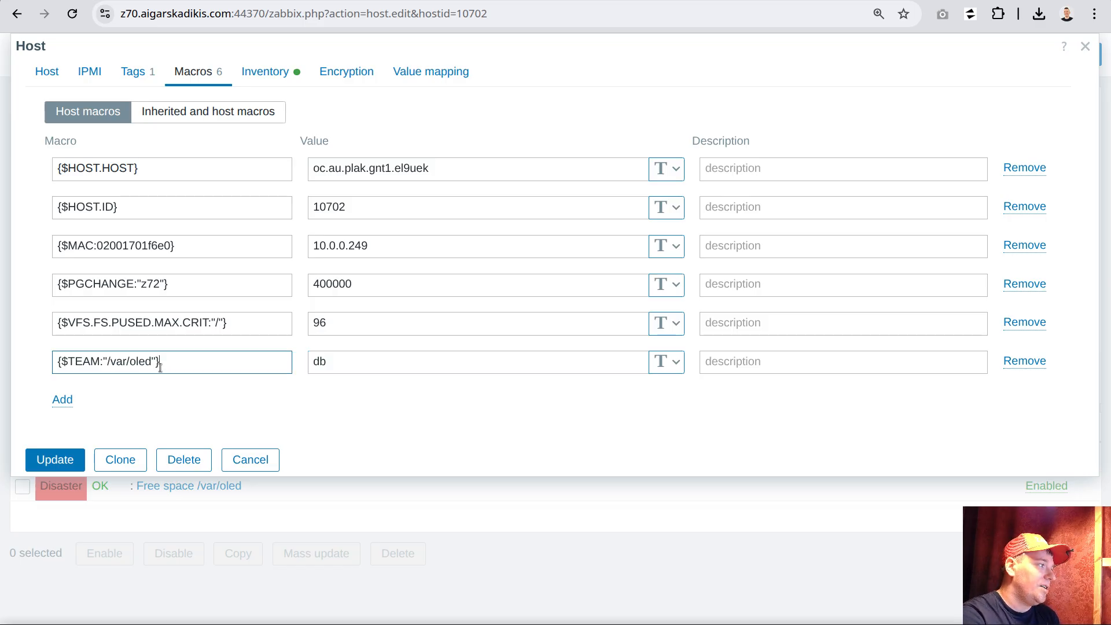
{"action": "left_click_drag", "start_coordinate": [108, 362], "coordinate": [154, 361]}
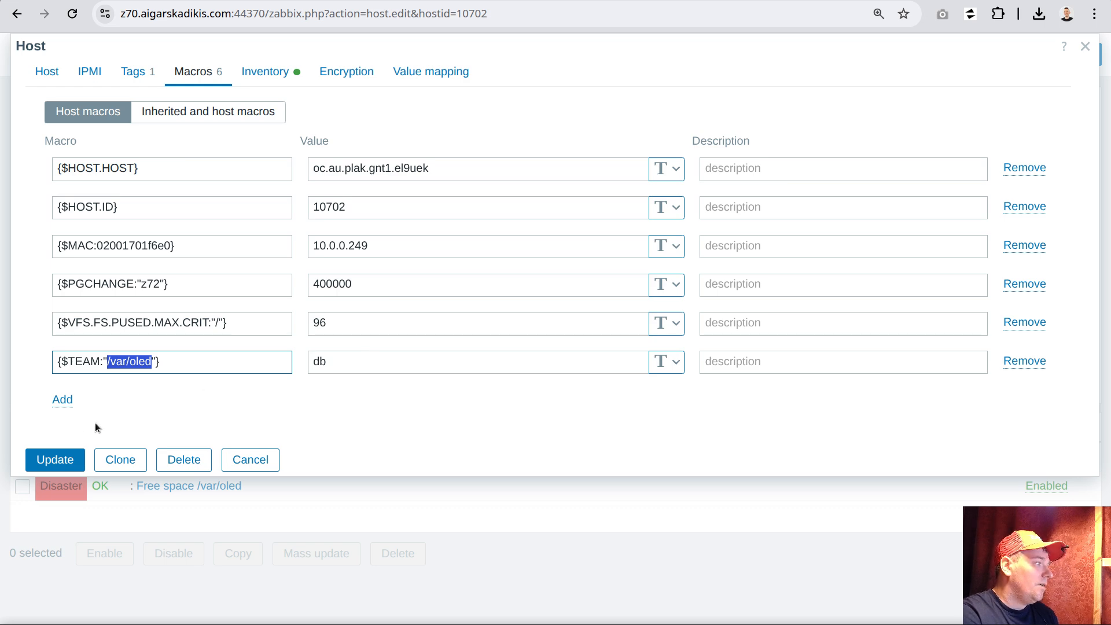
{"action": "left_click", "coordinate": [55, 460]}
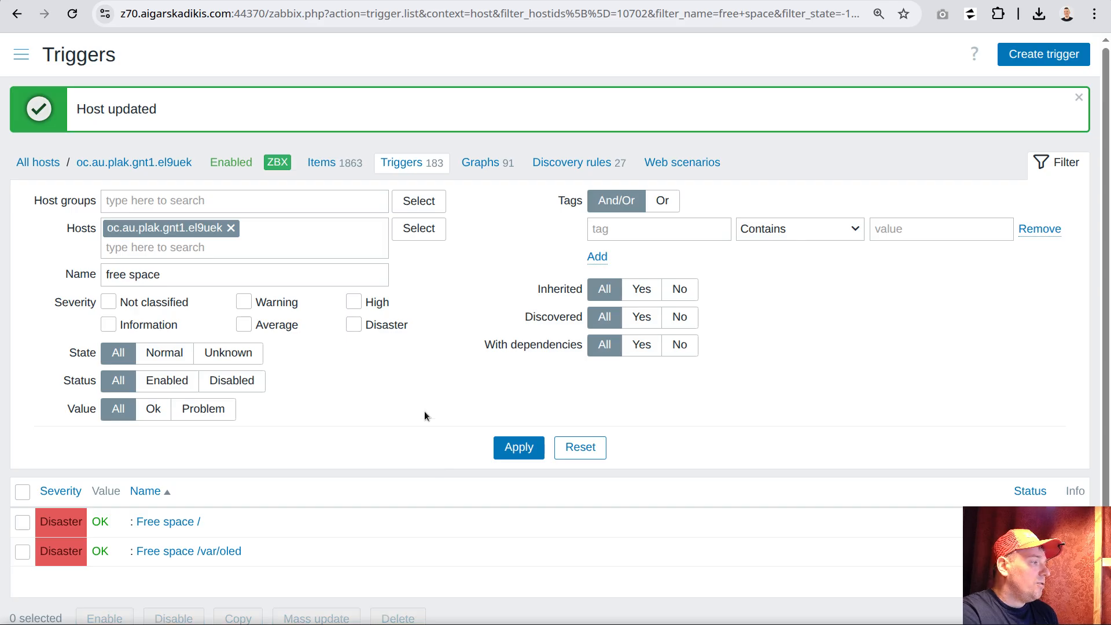
Compare the two free space triggers and examine the settings of the "Free space /" trigger
{"action": "scroll", "coordinate": [259, 339], "scroll_direction": "down", "scroll_amount": 2}
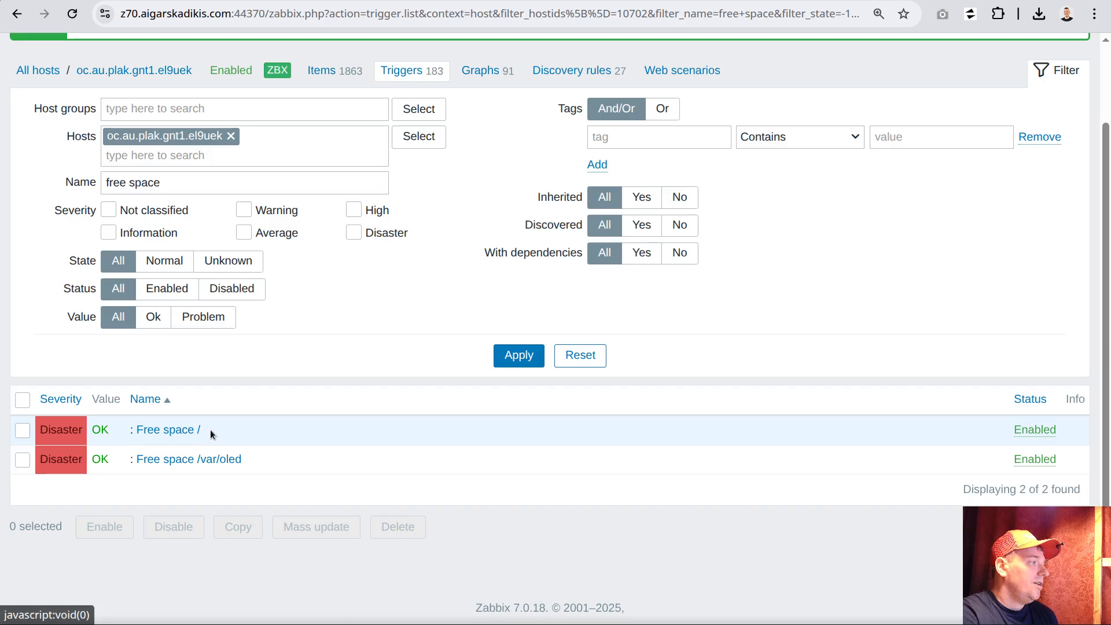
{"action": "left_click_drag", "start_coordinate": [209, 429], "coordinate": [136, 431]}
{"action": "left_click_drag", "start_coordinate": [242, 458], "coordinate": [138, 461]}
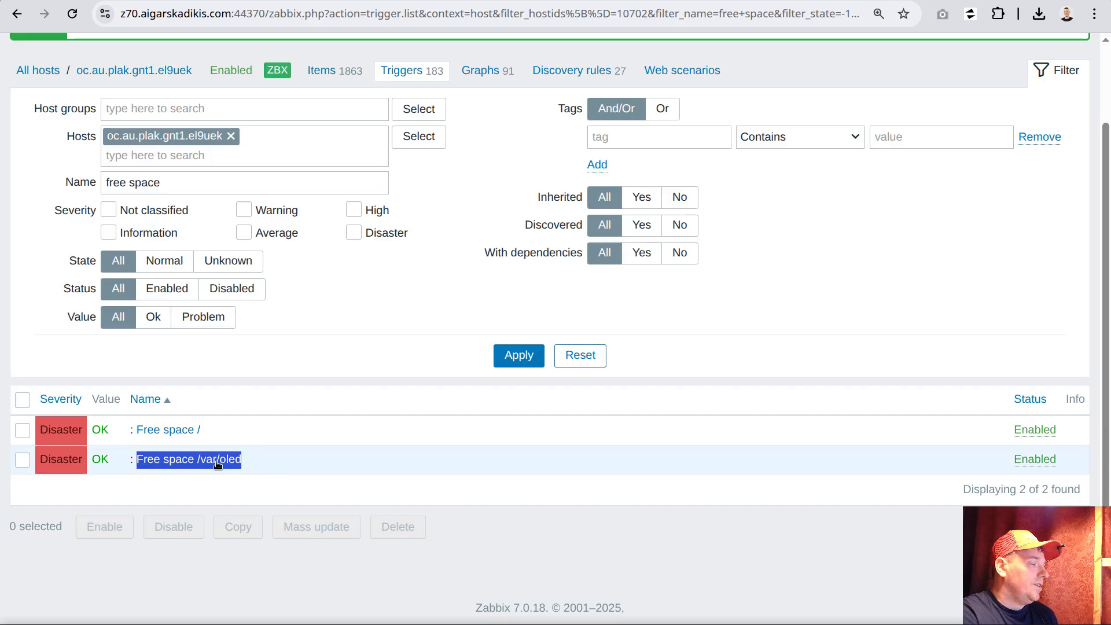
{"action": "left_click", "coordinate": [208, 425]}
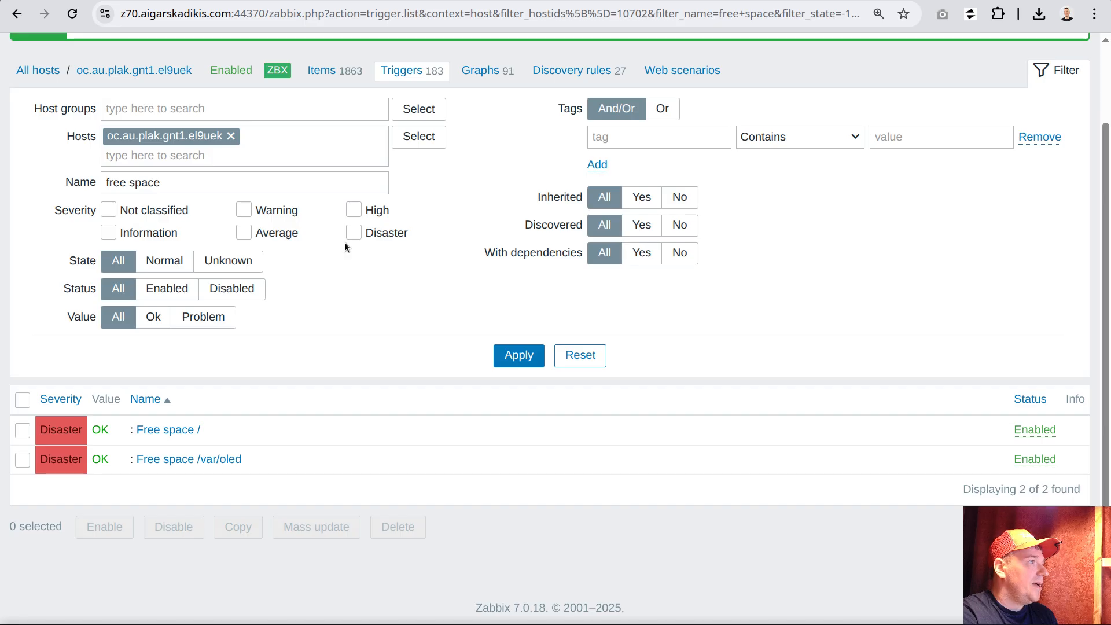
{"action": "left_click", "coordinate": [172, 433]}
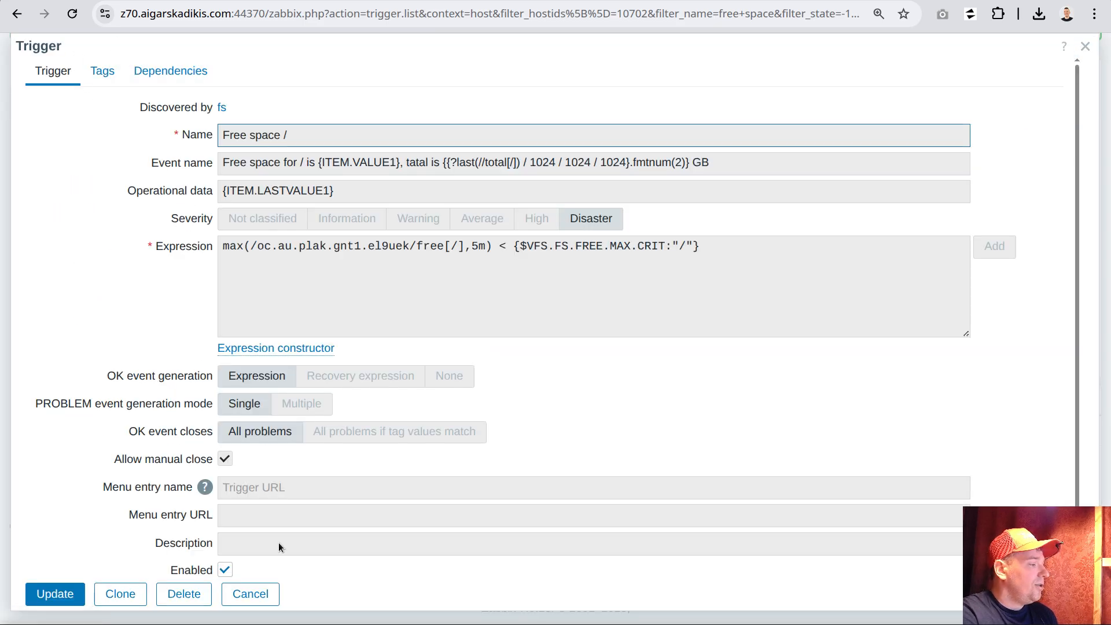
{"action": "left_click", "coordinate": [265, 599]}
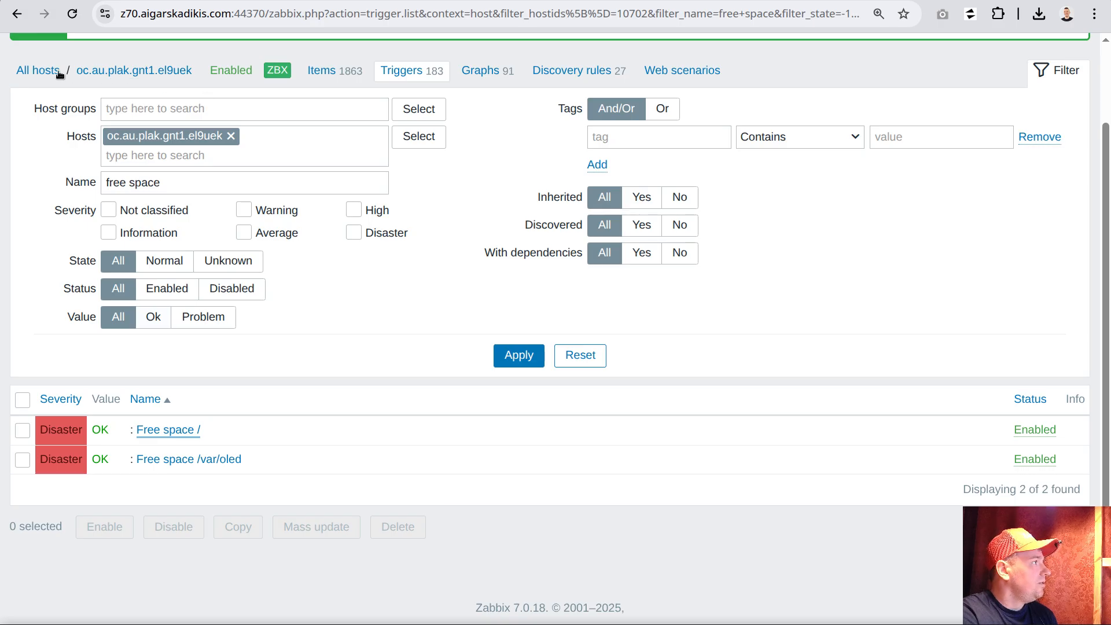
Open the preprocessing steps of the vfs.fs.get.target item in the "s15 filesystem monitoring" template
{"action": "scroll", "coordinate": [52, 58], "scroll_direction": "up", "scroll_amount": 3}
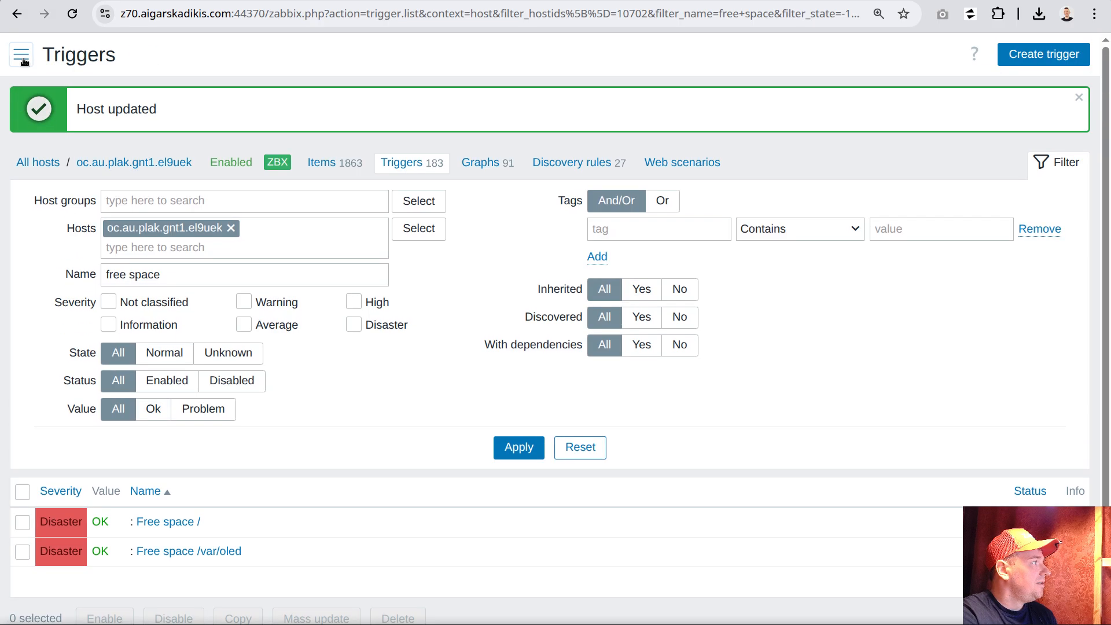
{"action": "left_click", "coordinate": [22, 54]}
{"action": "left_click", "coordinate": [72, 445]}
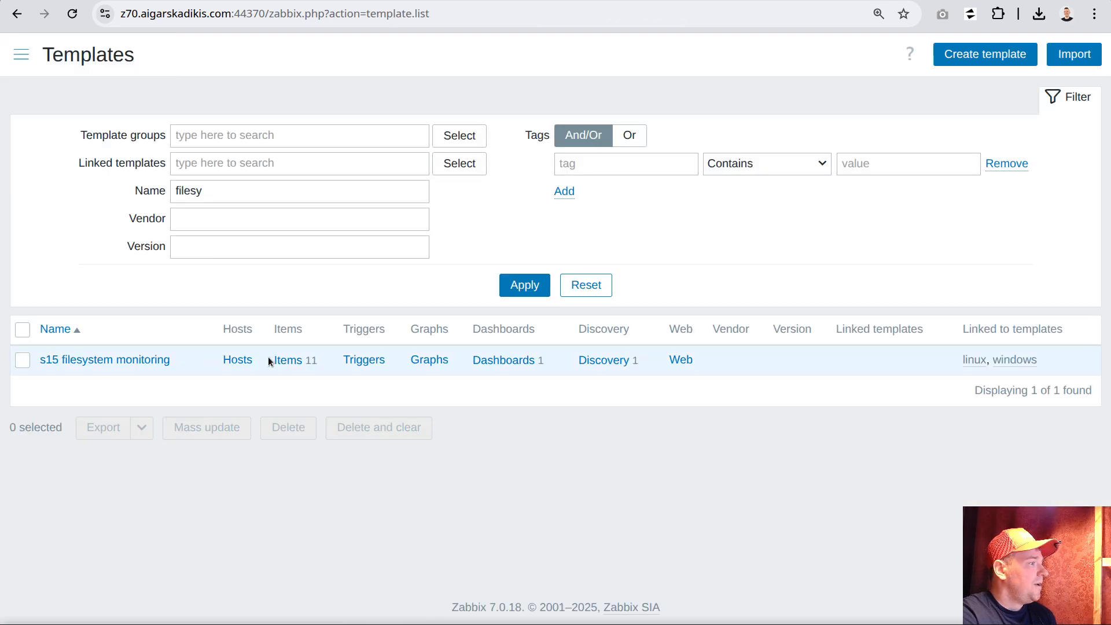
{"action": "left_click", "coordinate": [289, 363]}
{"action": "scroll", "coordinate": [376, 330], "scroll_direction": "down", "scroll_amount": 5}
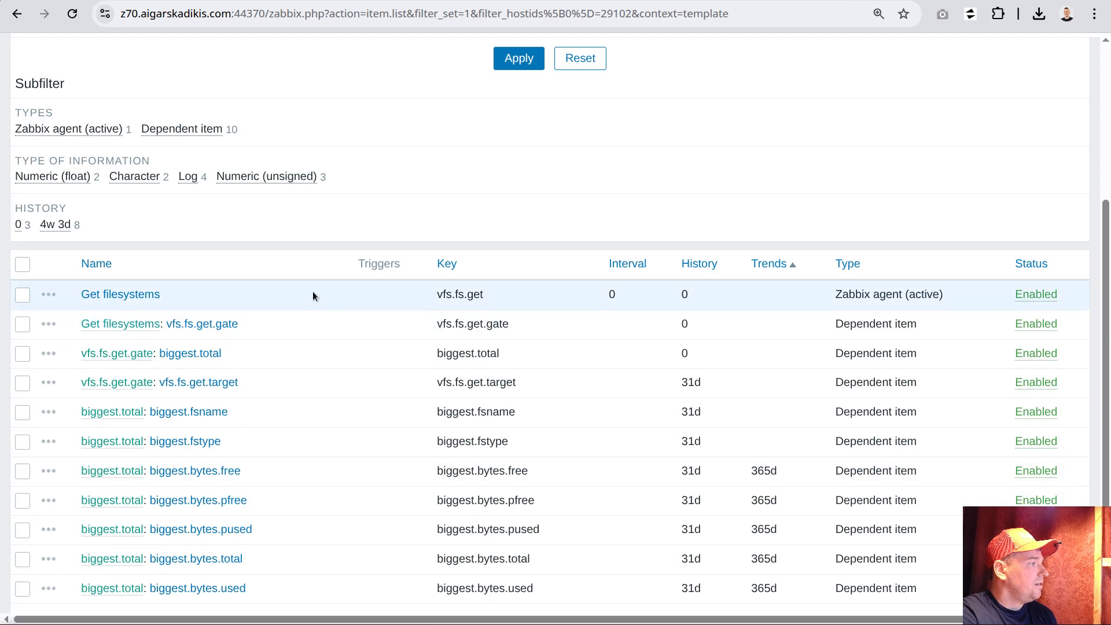
{"action": "left_click", "coordinate": [225, 383]}
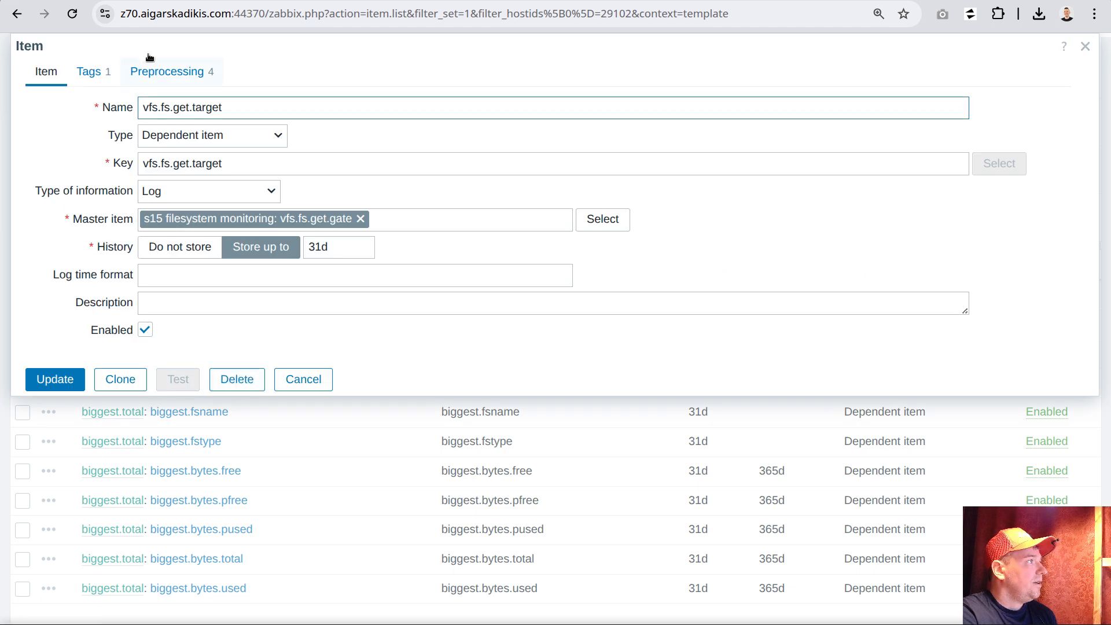
{"action": "left_click", "coordinate": [162, 73]}
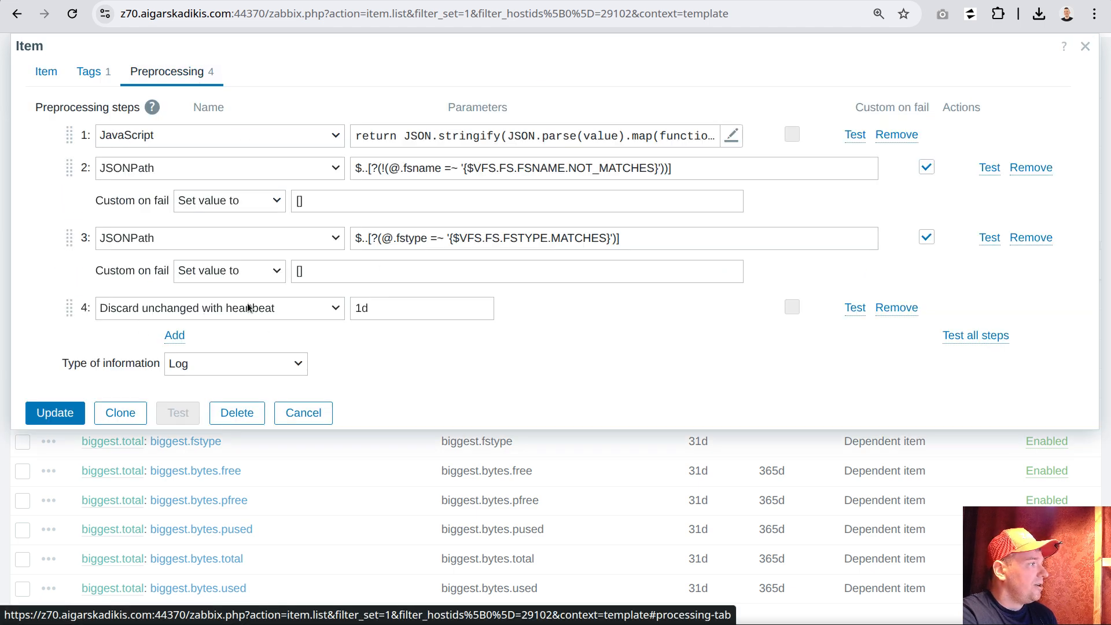
Remove the "Discard unchanged with heartbeat" preprocessing step from the vfs.fs.get.target item and save the item
{"action": "left_click", "coordinate": [897, 307]}
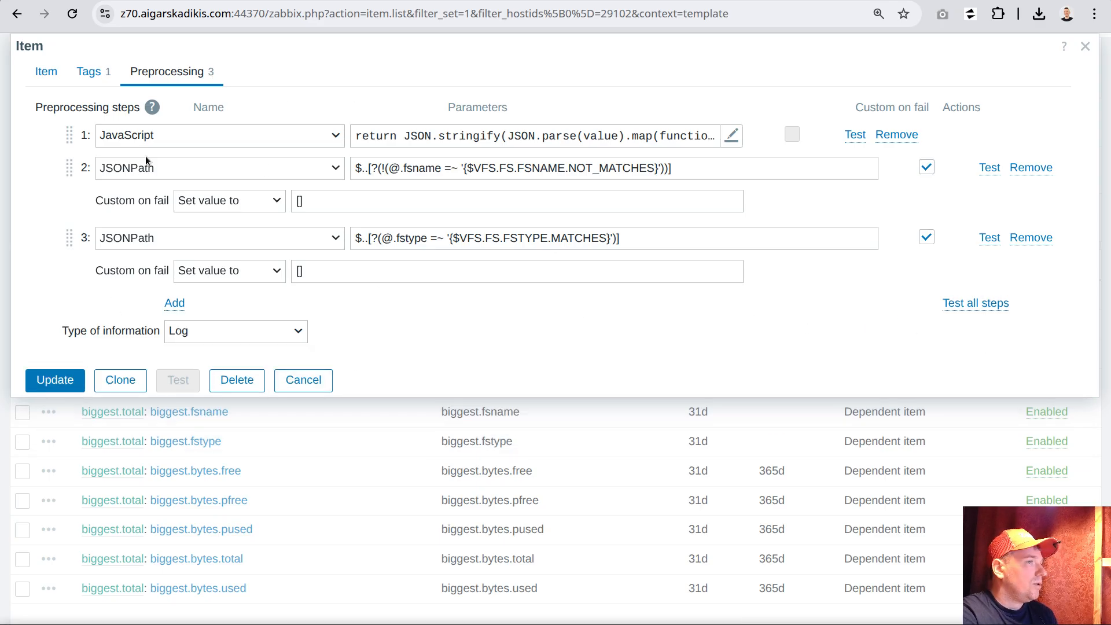
{"action": "left_click", "coordinate": [61, 377]}
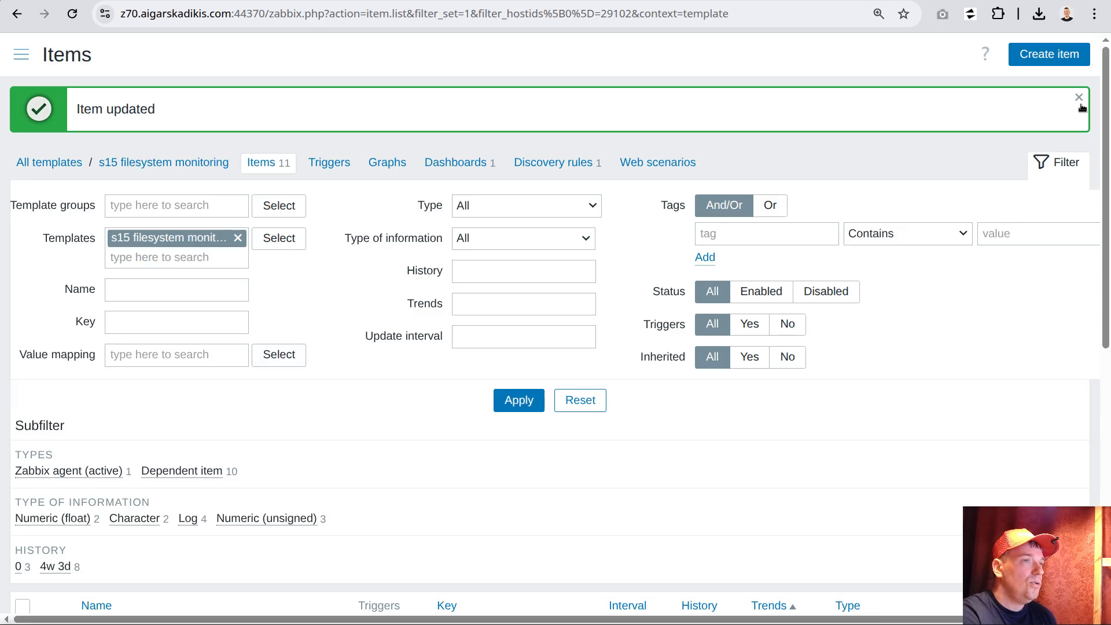
{"action": "left_click", "coordinate": [1079, 99]}
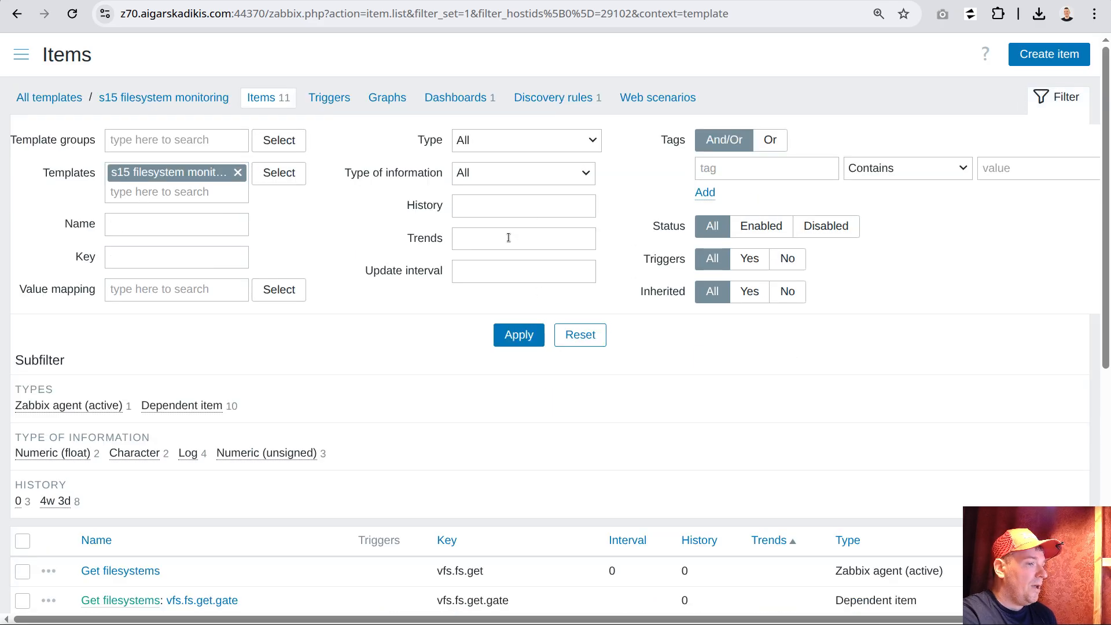
{"action": "scroll", "coordinate": [520, 266], "scroll_direction": "down", "scroll_amount": 3}
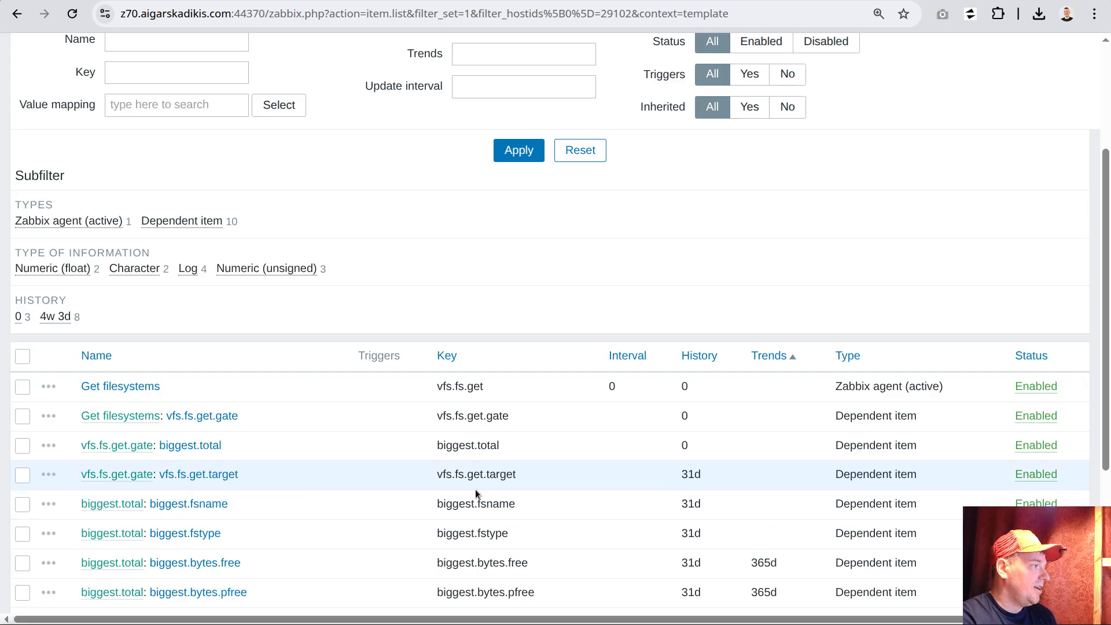
{"action": "scroll", "coordinate": [232, 280], "scroll_direction": "up", "scroll_amount": 3}
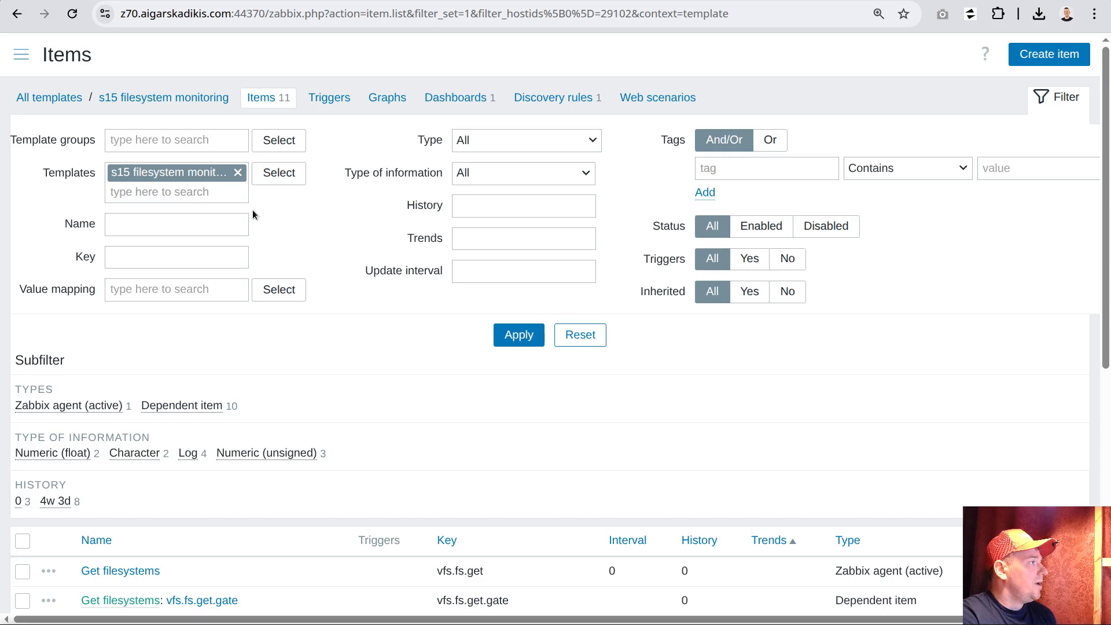
Copy the macro name {$VFS.FS.FREE.MAX.CRIT} from the "s15 filesystem monitoring" template's macros and leave the template unchanged
{"action": "left_click", "coordinate": [137, 98]}
{"action": "left_click", "coordinate": [158, 72]}
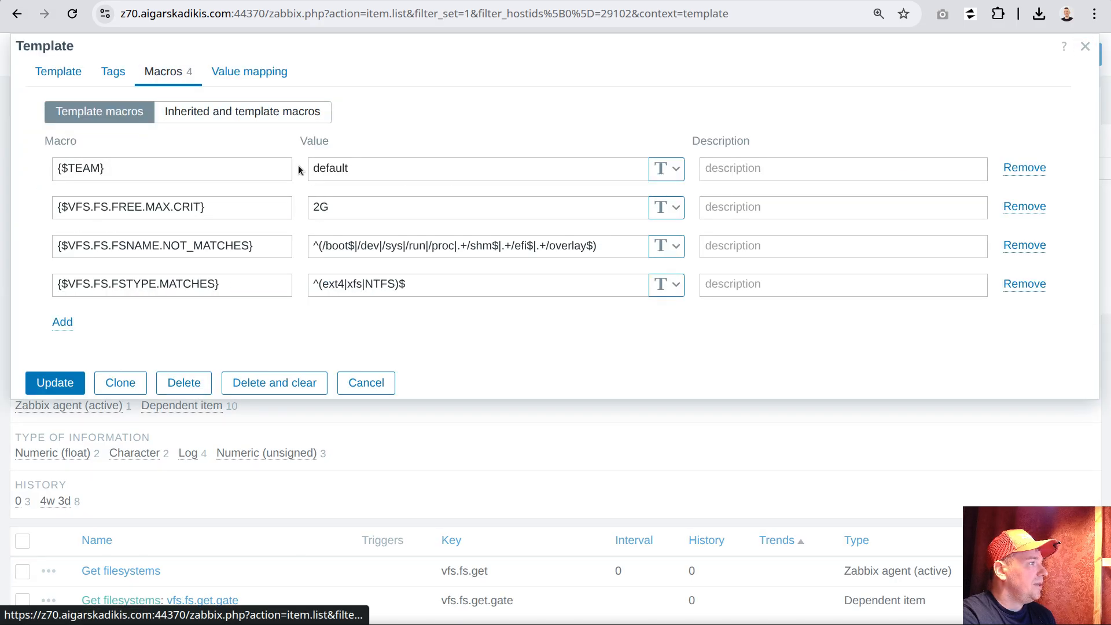
{"action": "left_click_drag", "start_coordinate": [223, 208], "coordinate": [40, 203]}
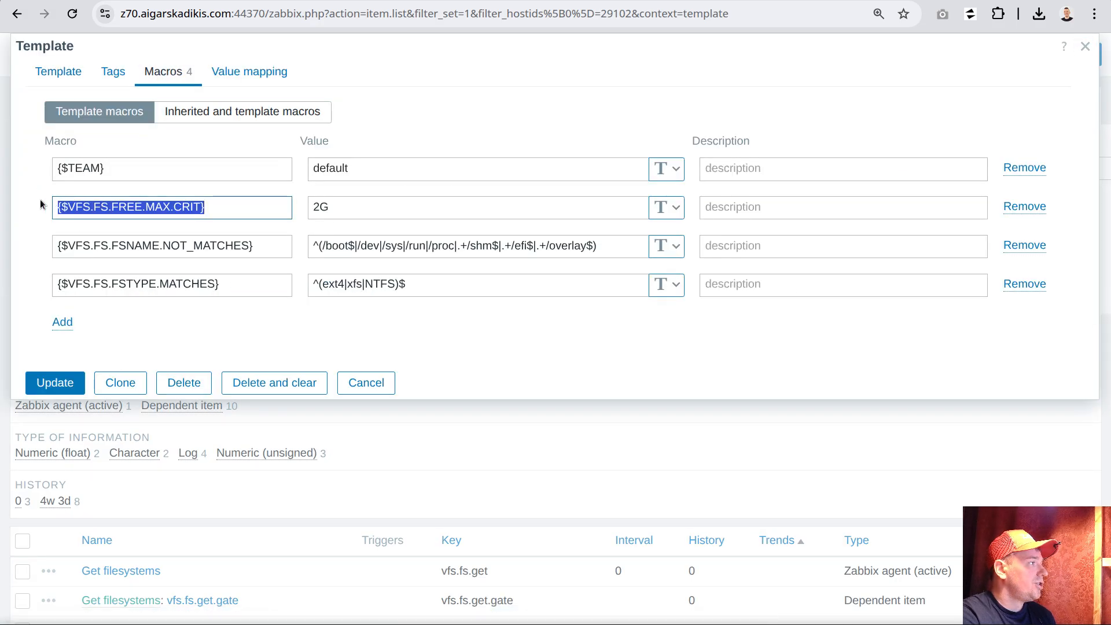
{"action": "right_click", "coordinate": [108, 208]}
{"action": "left_click", "coordinate": [169, 248]}
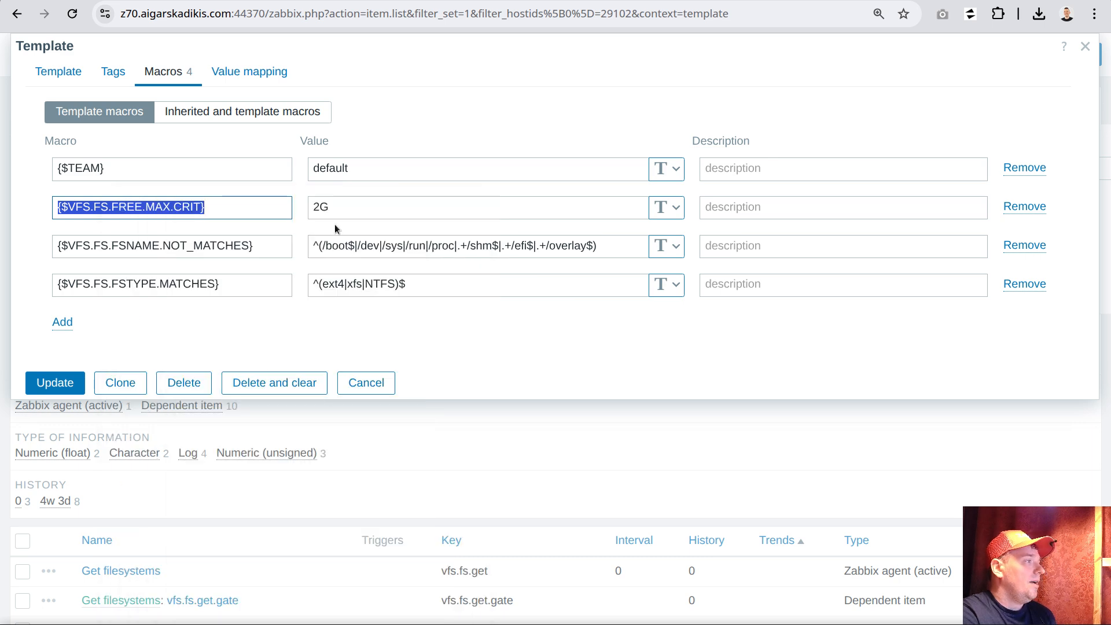
{"action": "left_click", "coordinate": [365, 382]}
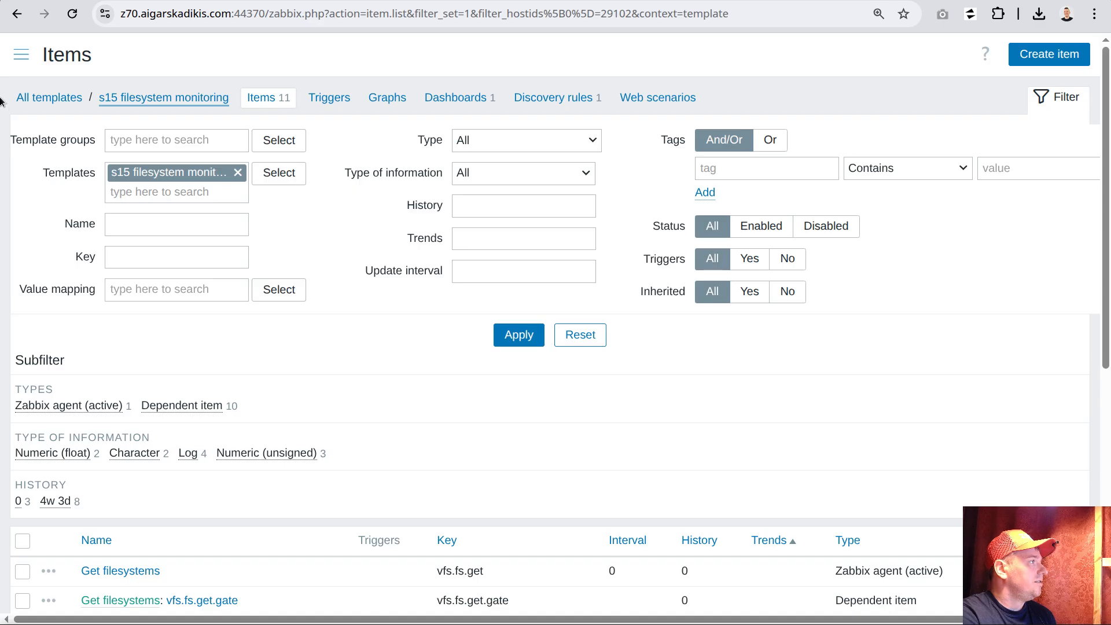
Open the host macros in the configuration of oc.au.plak.gnt1.el9uek
{"action": "left_click", "coordinate": [22, 54]}
{"action": "left_click", "coordinate": [68, 194]}
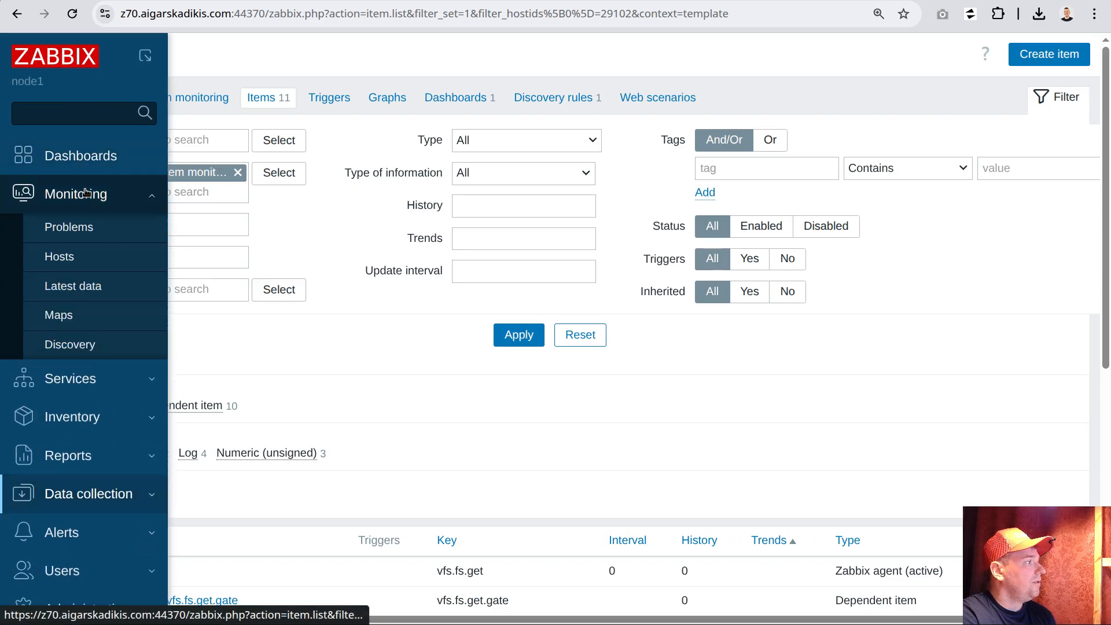
{"action": "left_click", "coordinate": [124, 254]}
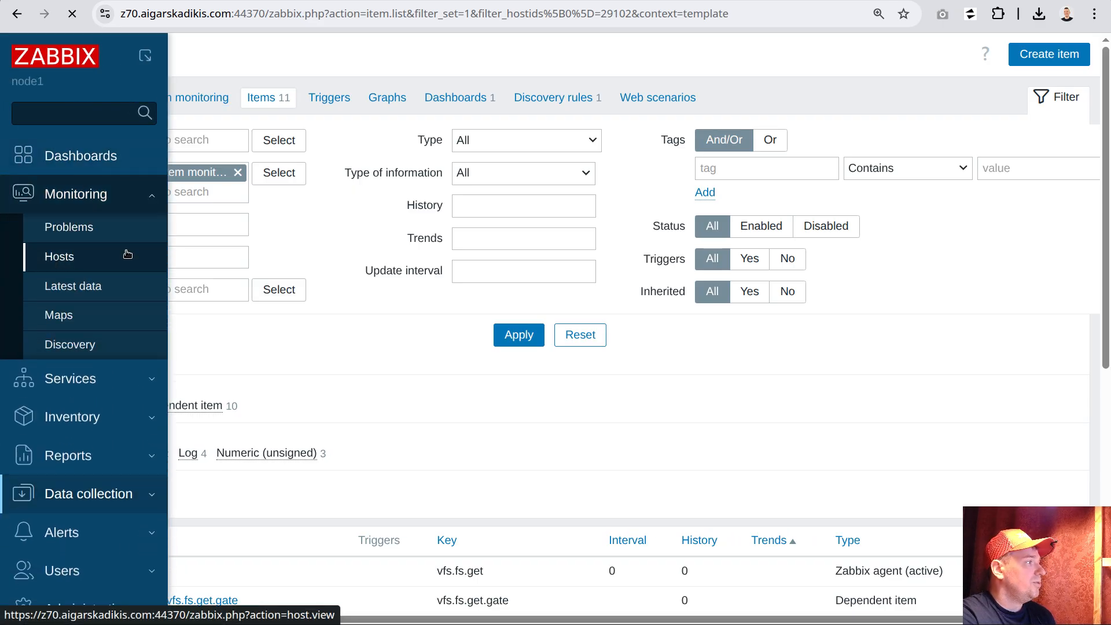
{"action": "left_click", "coordinate": [95, 400]}
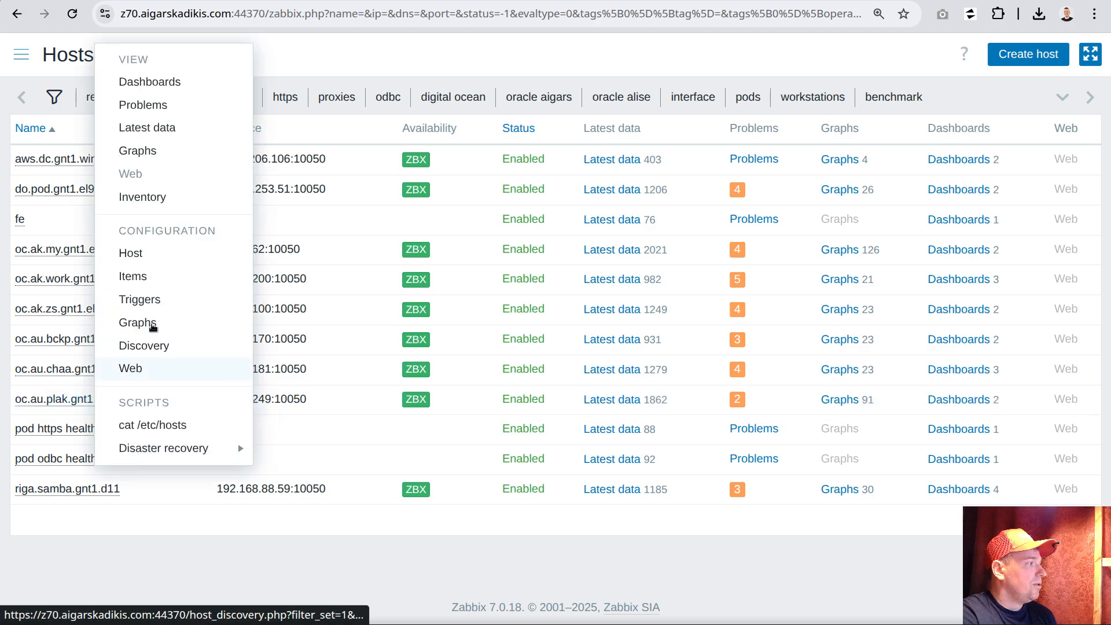
{"action": "left_click", "coordinate": [131, 254]}
{"action": "left_click", "coordinate": [195, 71]}
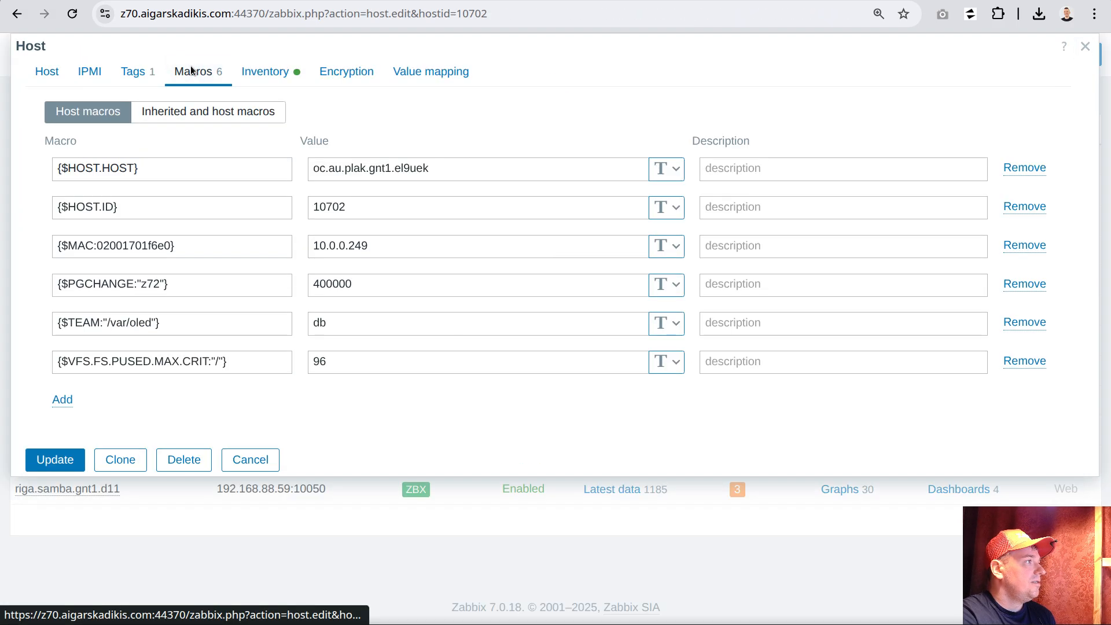
Add the host macro {$VFS.FS.FREE.MAX.CRIT} with the value 50G to oc.au.plak.gnt1.el9uek and save the host
{"action": "left_click", "coordinate": [62, 399]}
{"action": "key", "text": "ctrl+v"}
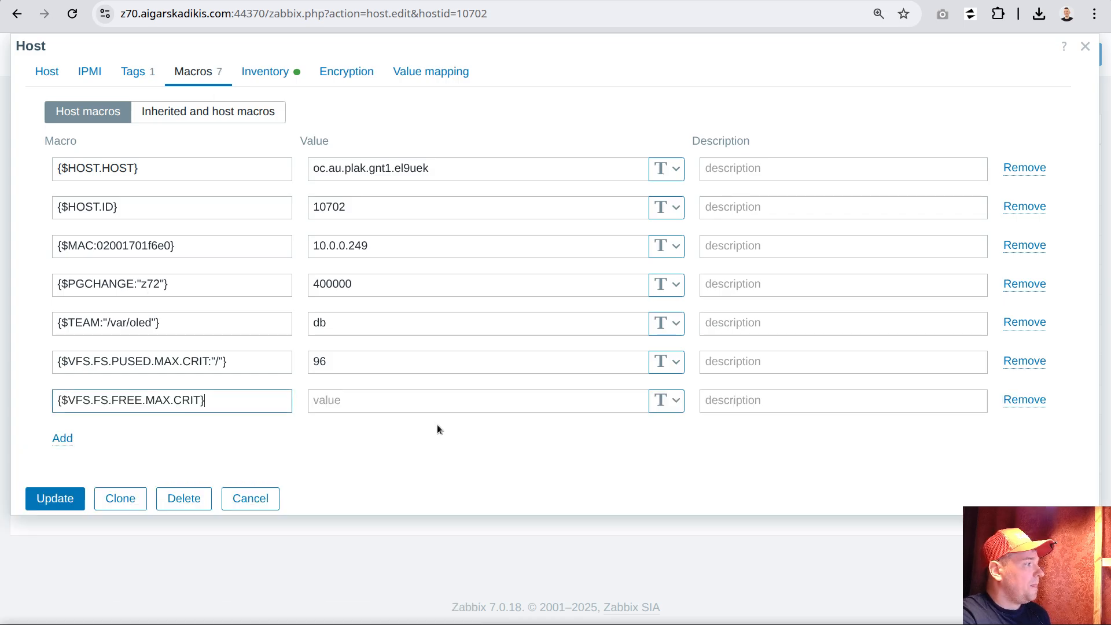
{"action": "left_click", "coordinate": [351, 405]}
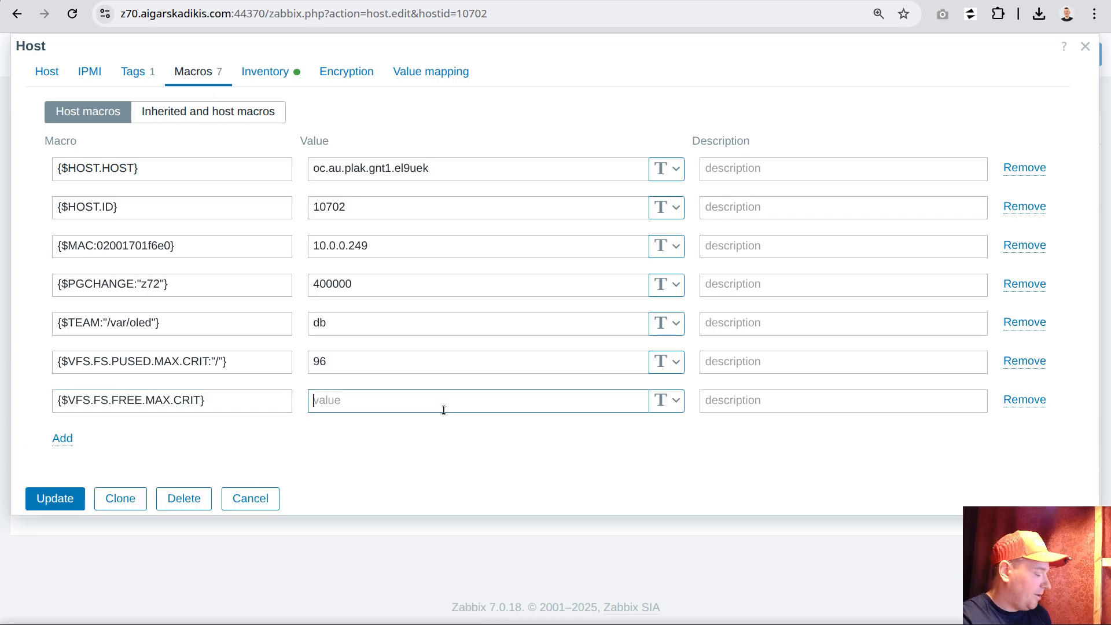
{"action": "type", "text": "50G"}
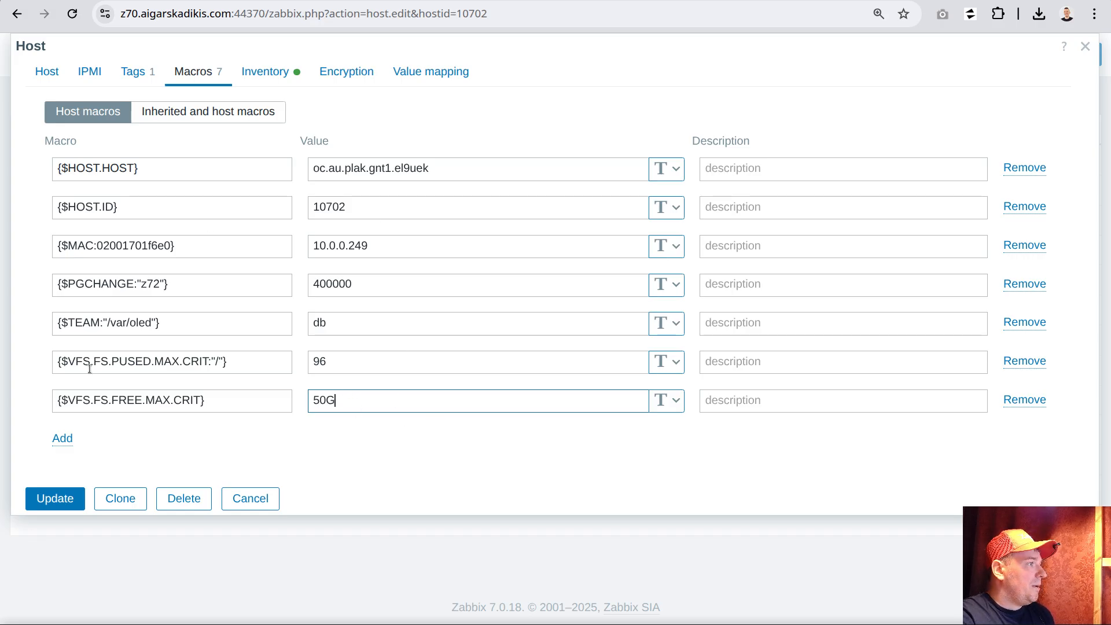
{"action": "left_click", "coordinate": [63, 500]}
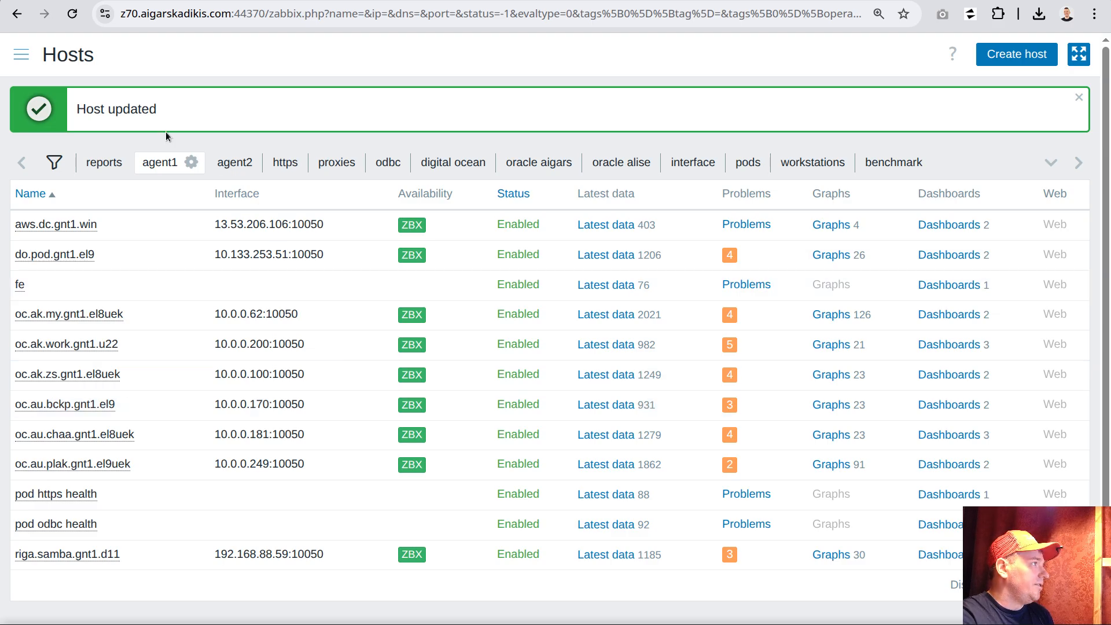
{"action": "left_click", "coordinate": [20, 54]}
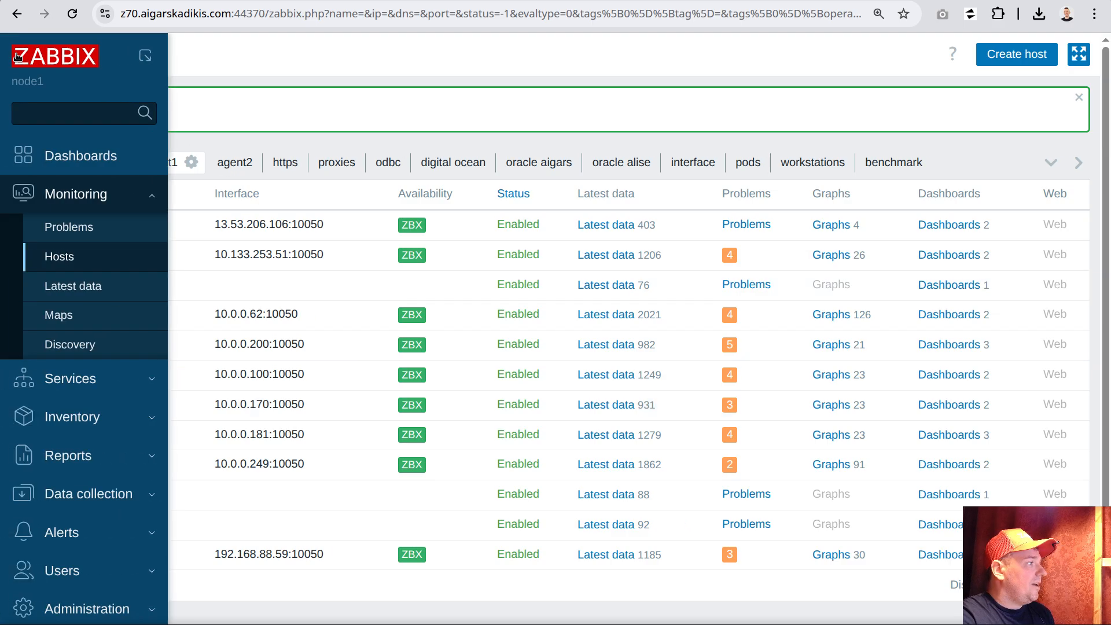
{"action": "left_click", "coordinate": [90, 501]}
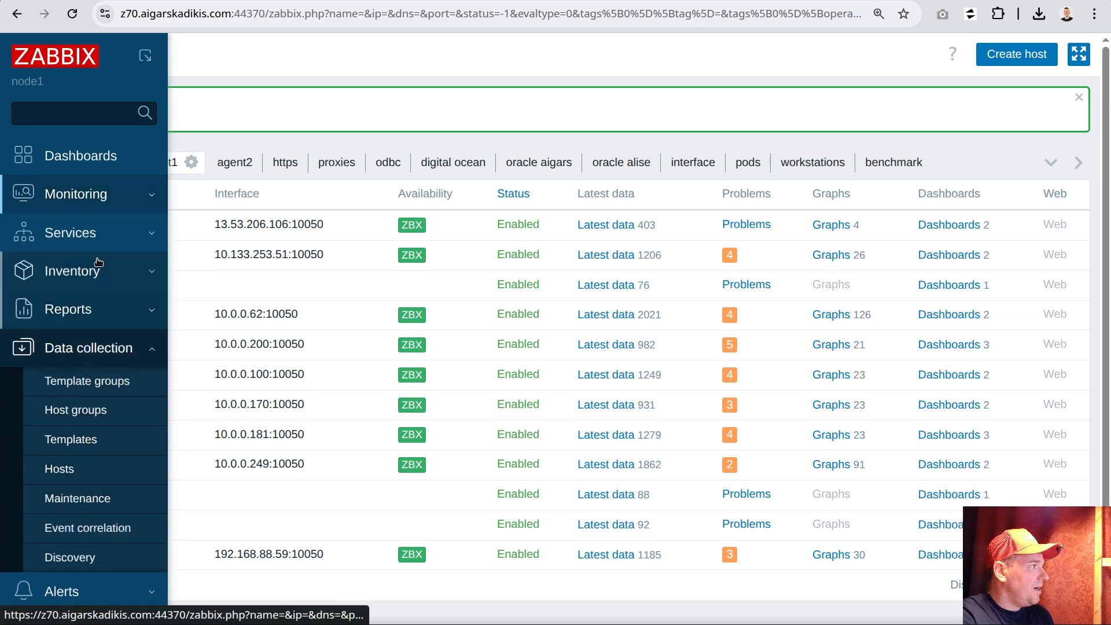
{"action": "left_click", "coordinate": [89, 199]}
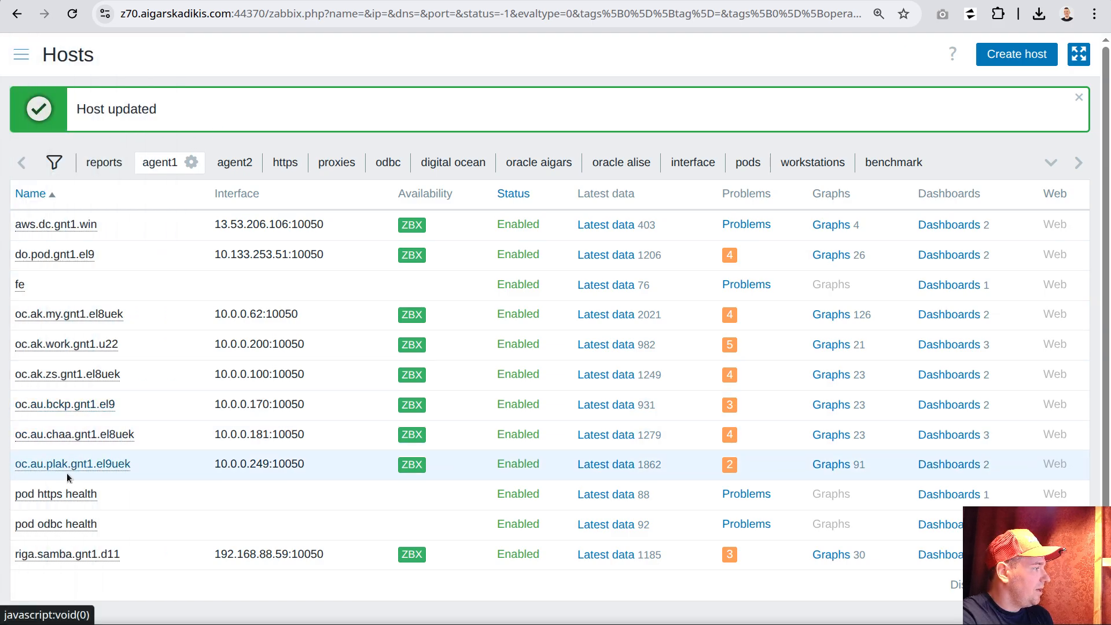
List the triggers of oc.au.plak.gnt1.el9uek and filter them by the name "free space"
{"action": "left_click", "coordinate": [70, 465]}
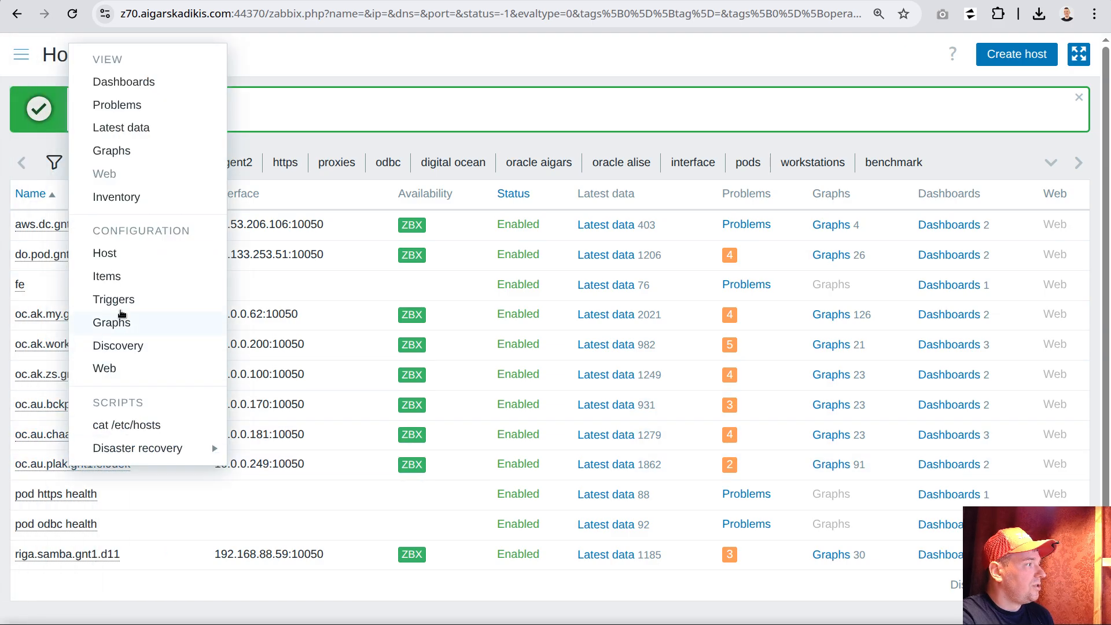
{"action": "left_click", "coordinate": [142, 300]}
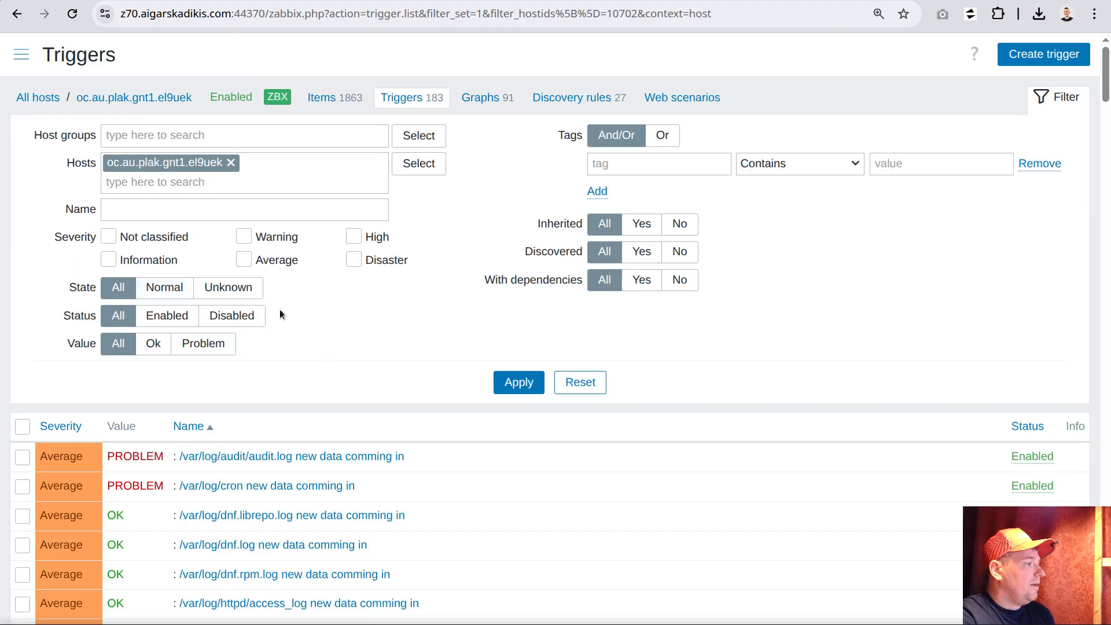
{"action": "left_click", "coordinate": [229, 209]}
{"action": "type", "text": "free "}
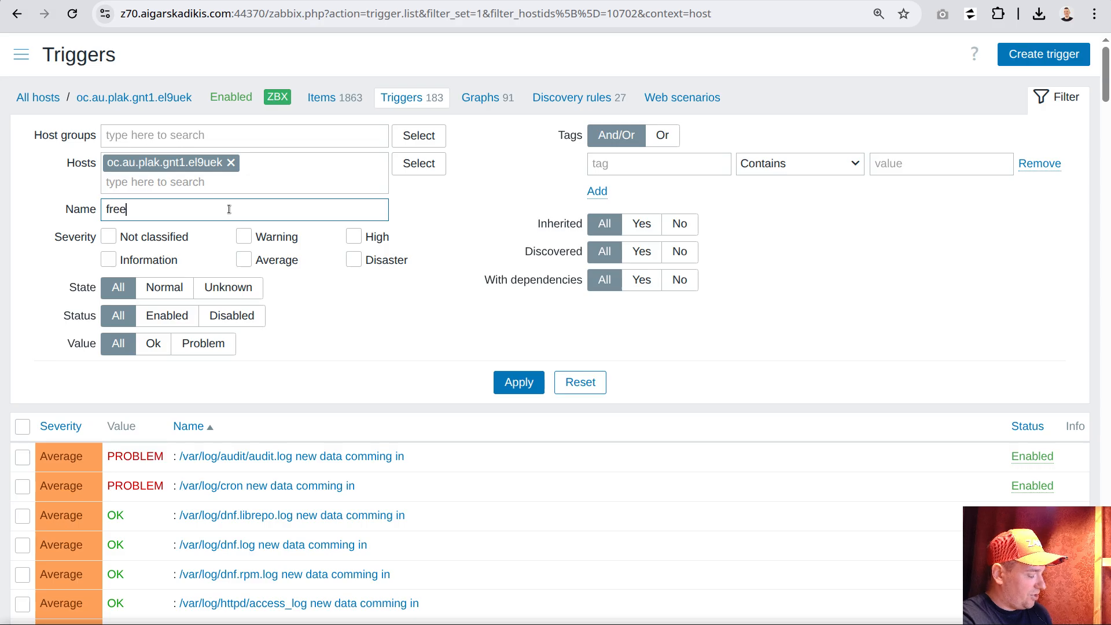
{"action": "type", "text": "space"}
{"action": "key", "text": "Return"}
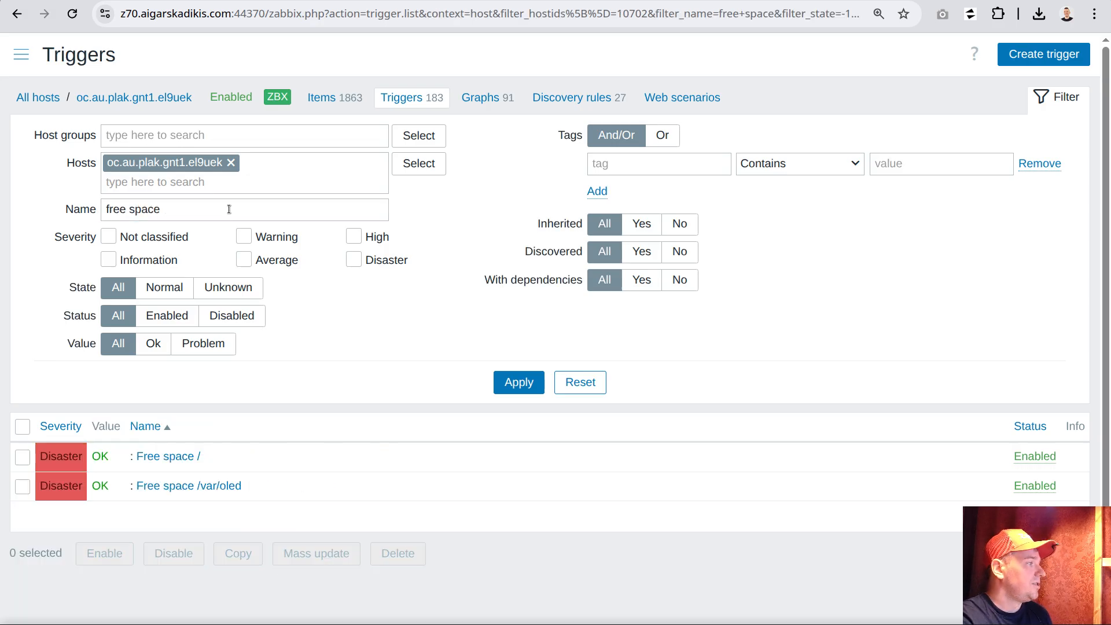
Examine the macro context in the expression and the team tag of the "Free space /" trigger, and close it without saving
{"action": "left_click", "coordinate": [174, 456]}
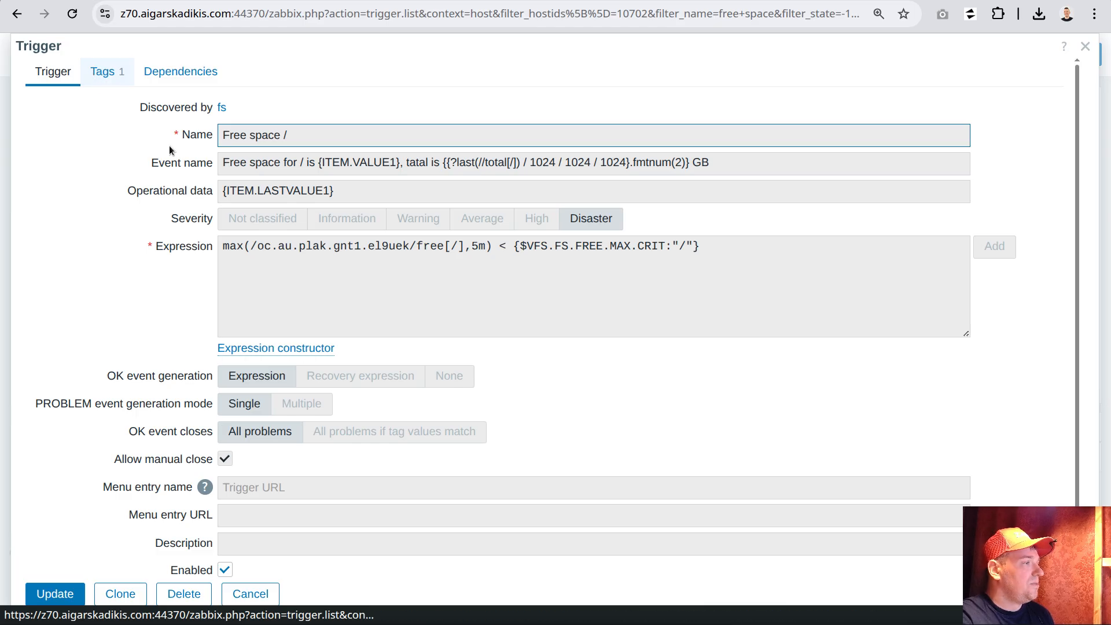
{"action": "double_click", "coordinate": [681, 245]}
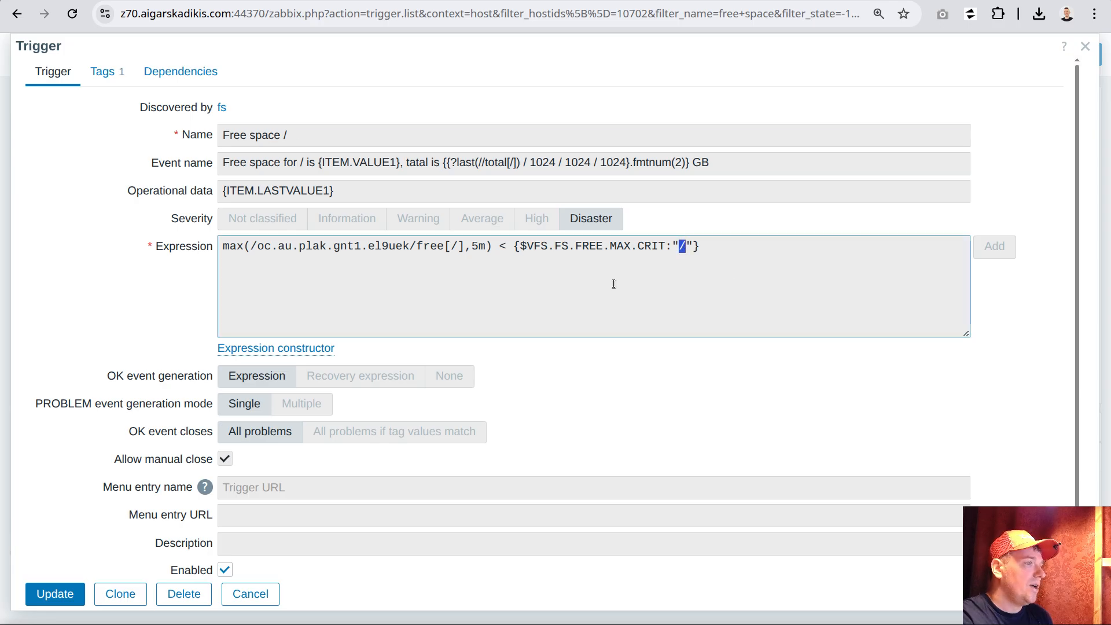
{"action": "left_click", "coordinate": [108, 71]}
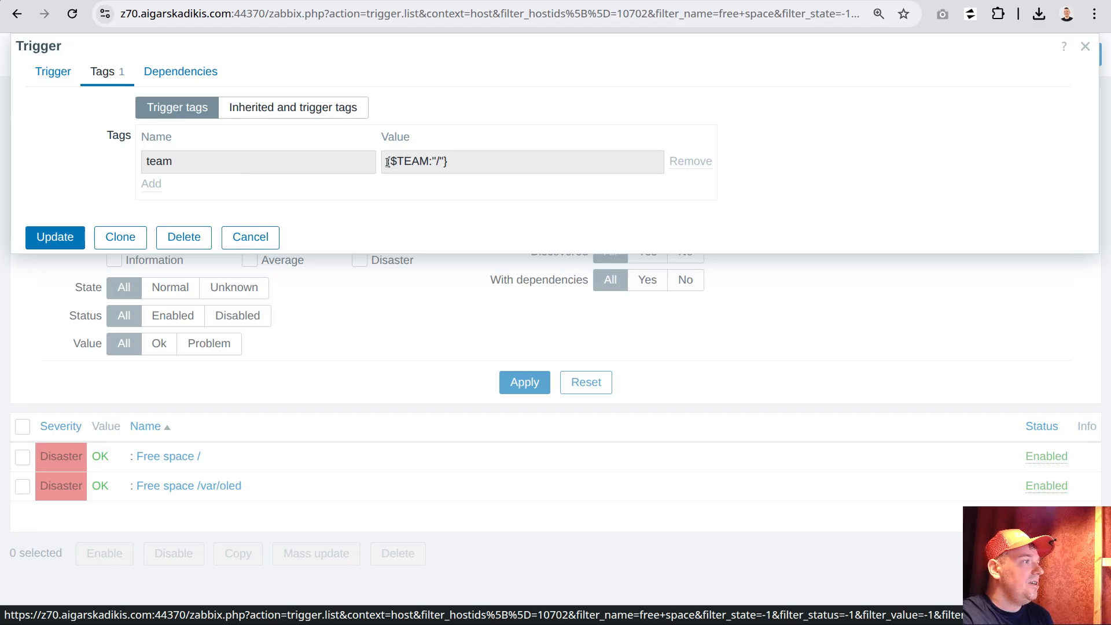
{"action": "double_click", "coordinate": [438, 161]}
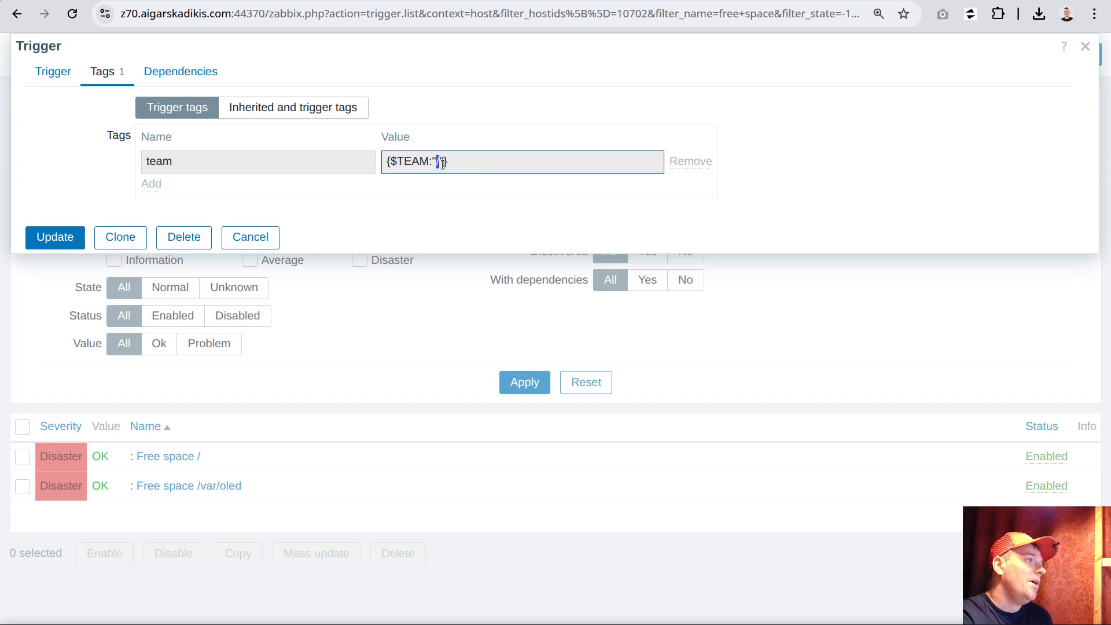
{"action": "key", "text": "End"}
{"action": "key", "text": "shift+Left"}
{"action": "key", "text": "shift+Left"}
{"action": "key", "text": "shift+Left"}
{"action": "key", "text": "shift+Left"}
{"action": "key", "text": "shift+Left"}
{"action": "key", "text": "shift+Left"}
{"action": "key", "text": "shift+Left"}
{"action": "key", "text": "shift+Left"}
{"action": "key", "text": "shift+Left"}
{"action": "key", "text": "shift+Left"}
{"action": "key", "text": "shift+Left"}
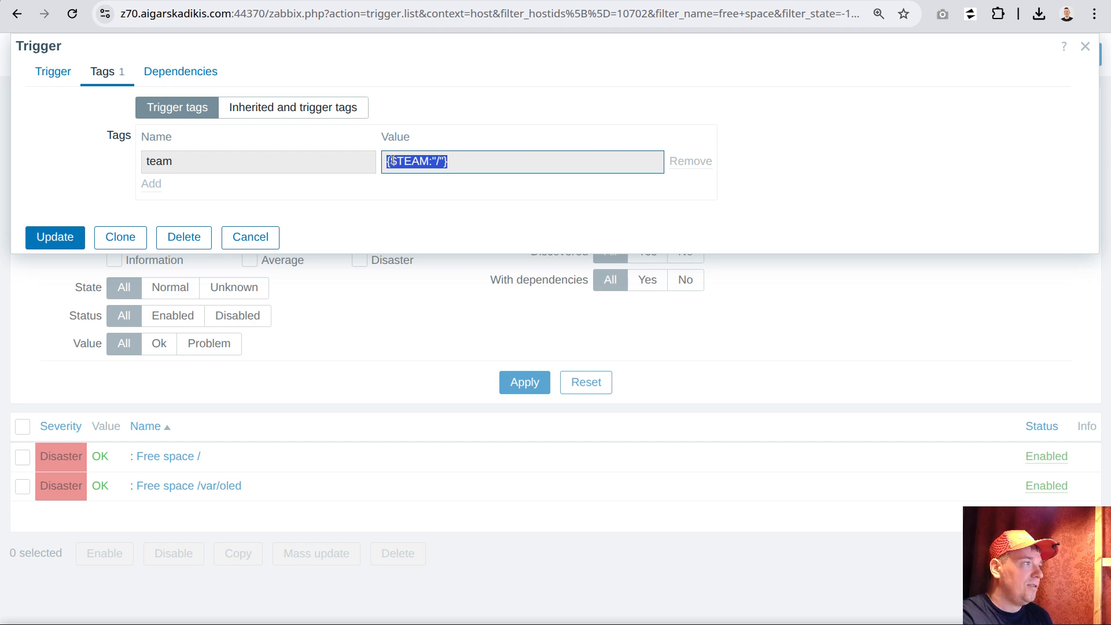
{"action": "left_click", "coordinate": [258, 238]}
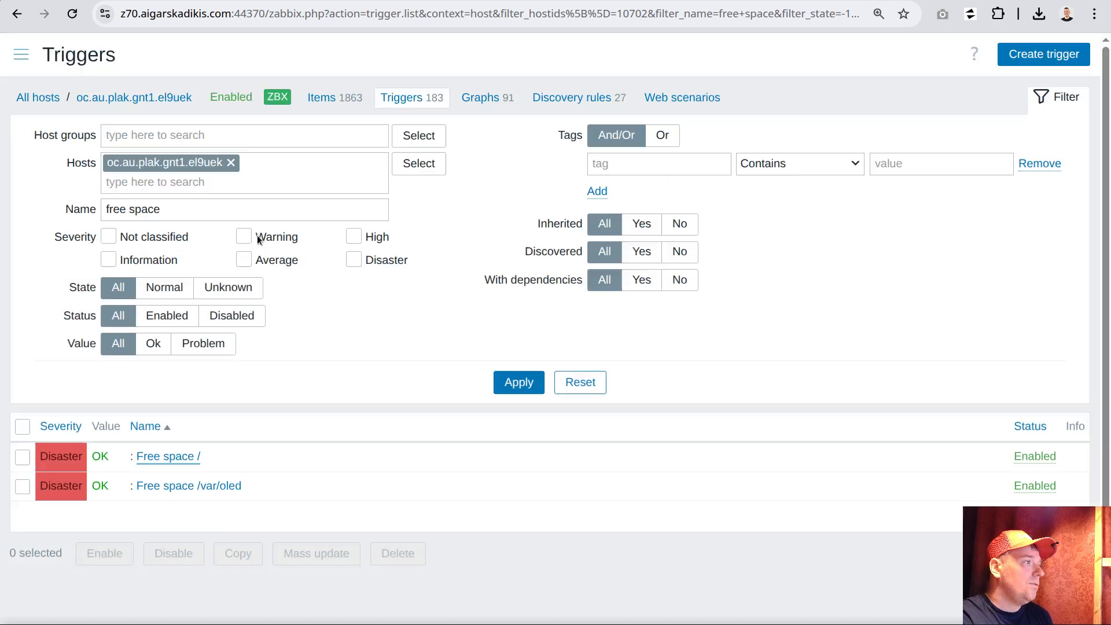
Copy the team tag's value from the "Free space /var/oled" trigger, close it without saving, and check the "Free space /" trigger's value
{"action": "left_click", "coordinate": [186, 486]}
{"action": "left_click", "coordinate": [107, 75]}
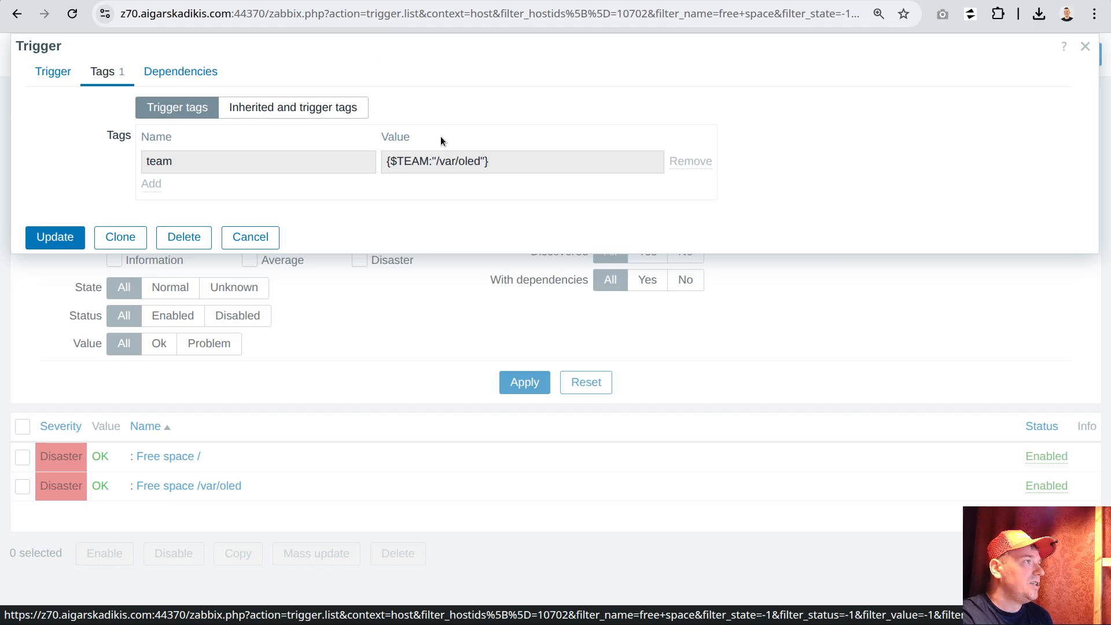
{"action": "left_click_drag", "start_coordinate": [490, 162], "coordinate": [387, 162]}
{"action": "right_click", "coordinate": [424, 163]}
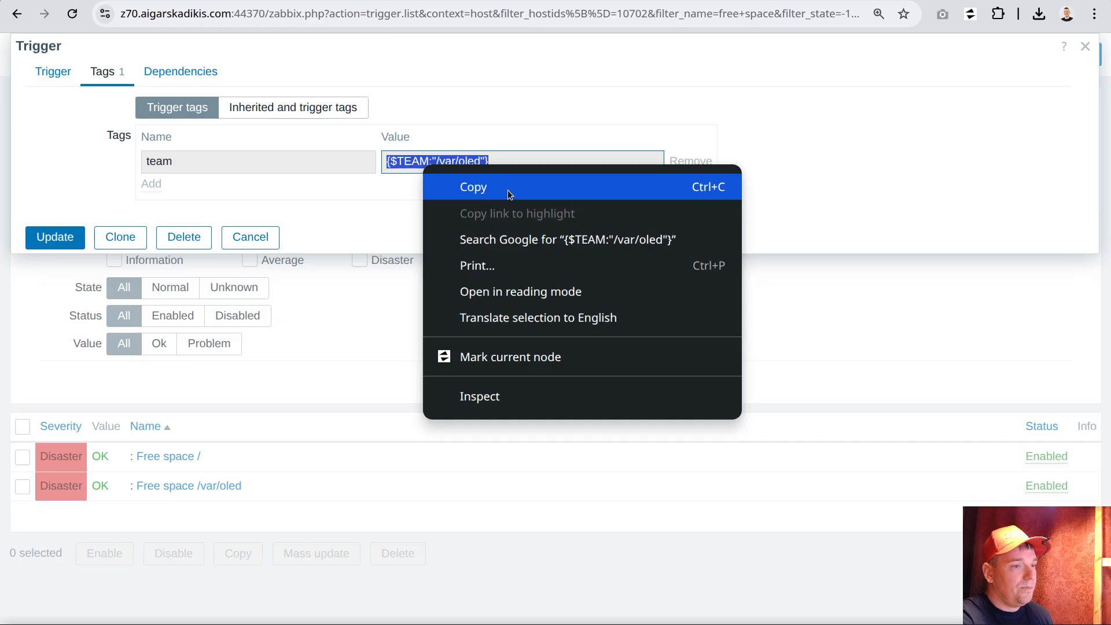
{"action": "left_click", "coordinate": [491, 187]}
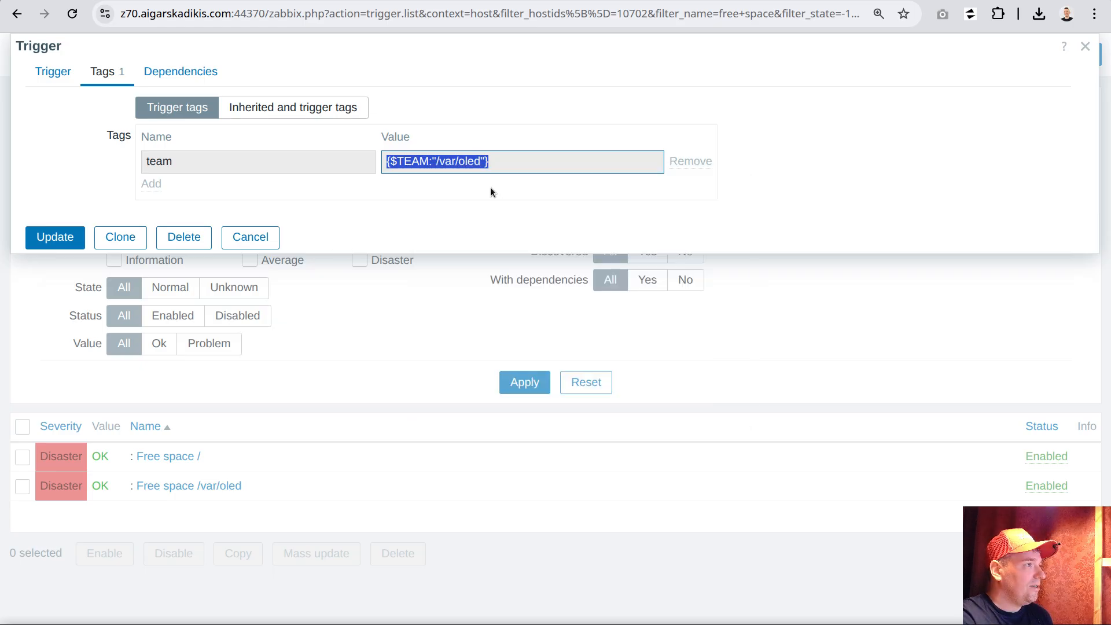
{"action": "left_click", "coordinate": [250, 237]}
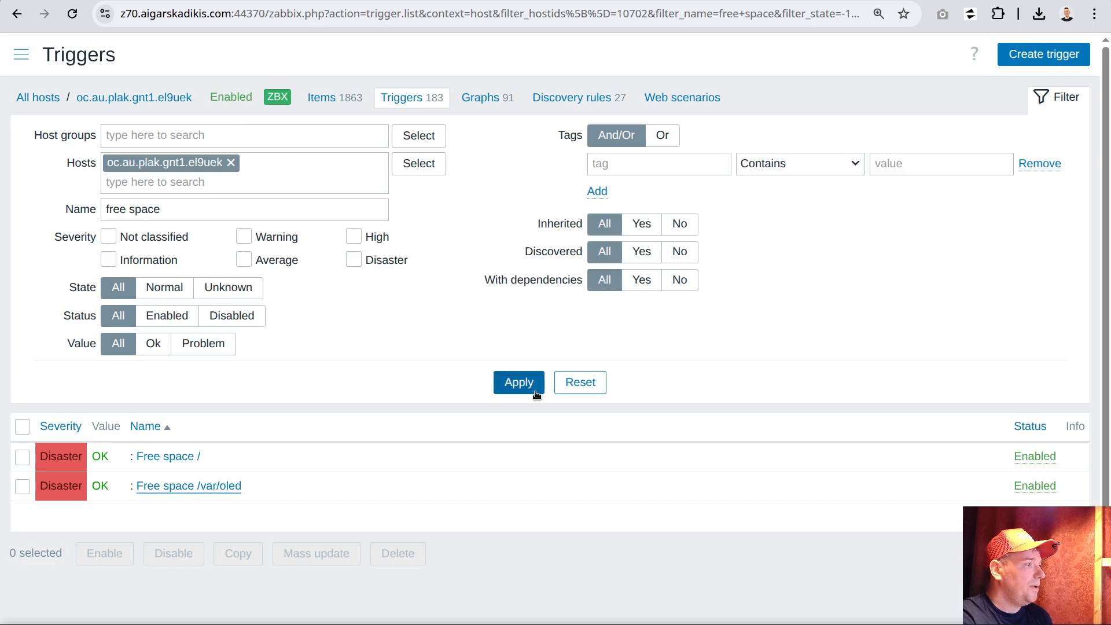
{"action": "left_click_drag", "start_coordinate": [92, 458], "coordinate": [109, 457]}
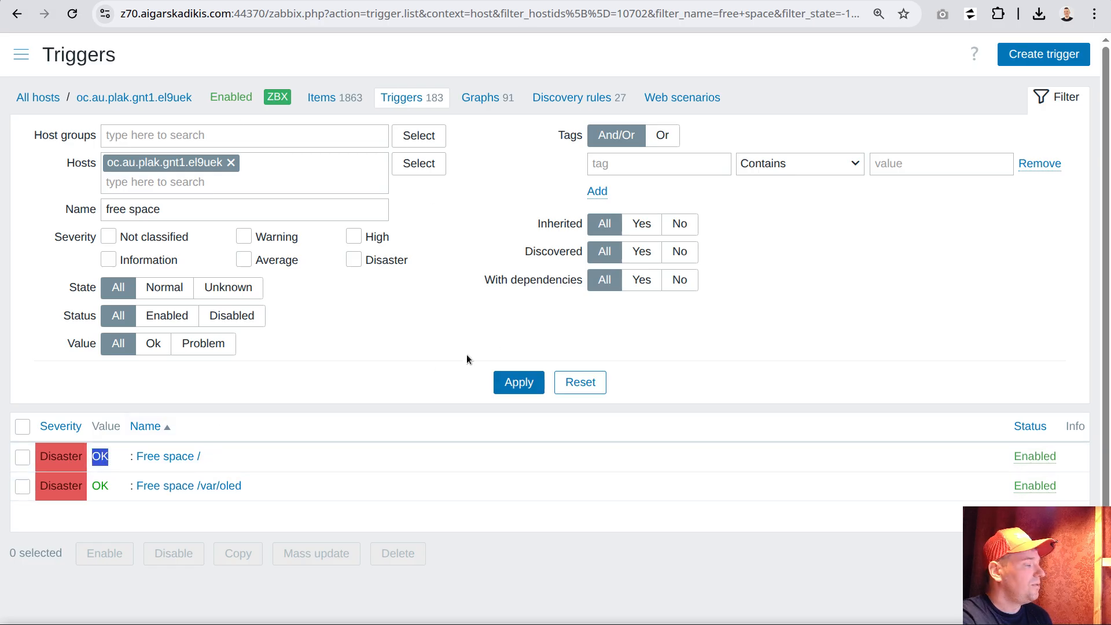
Refresh the filtered trigger list, and open the problems of oc.au.plak.gnt1.el9uek from the monitored hosts
{"action": "left_click", "coordinate": [513, 385]}
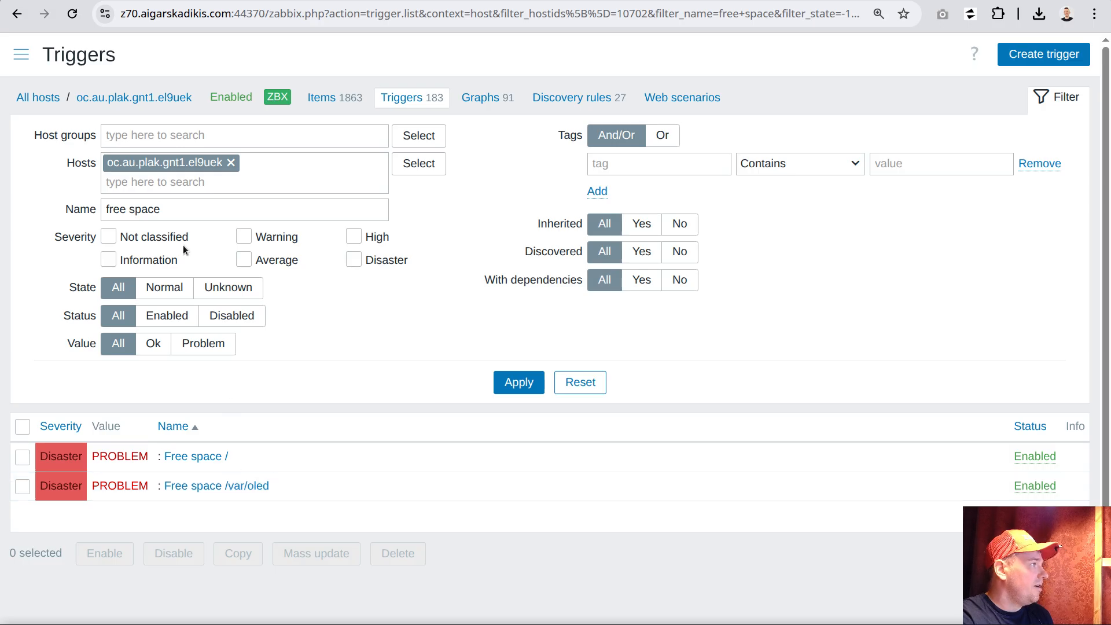
{"action": "left_click", "coordinate": [18, 54]}
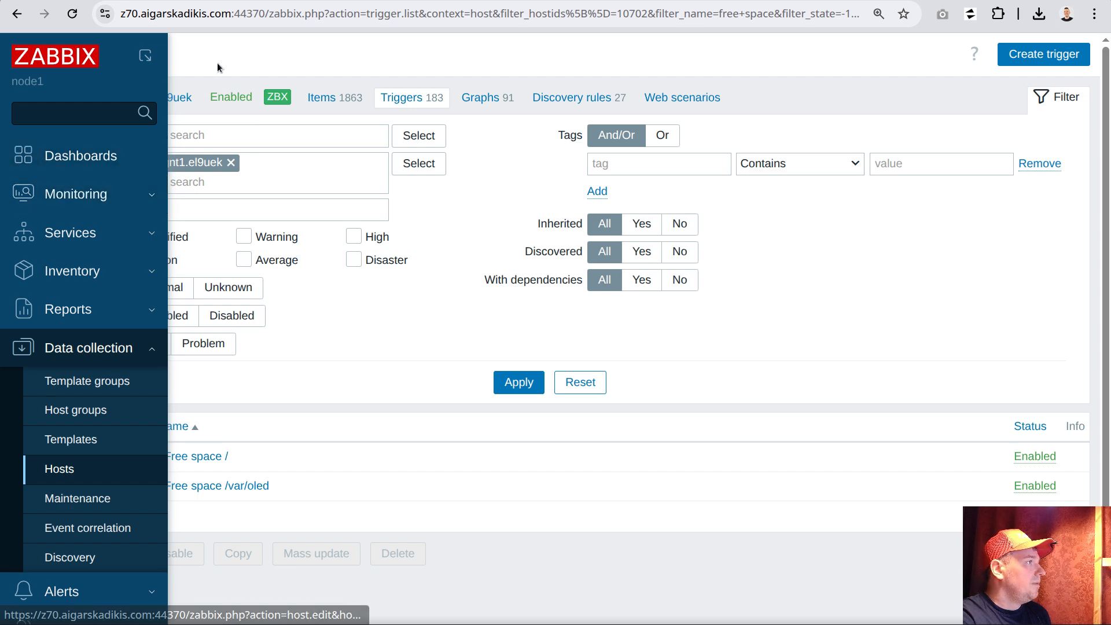
{"action": "left_click", "coordinate": [36, 99]}
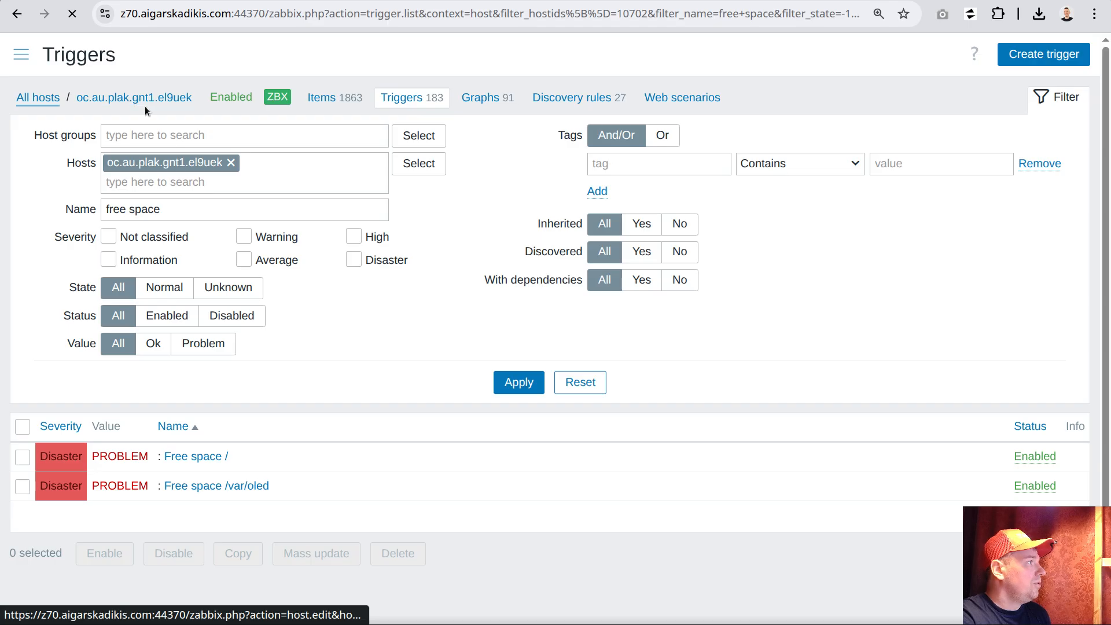
{"action": "left_click", "coordinate": [24, 55]}
{"action": "left_click", "coordinate": [75, 194]}
{"action": "left_click", "coordinate": [60, 257]}
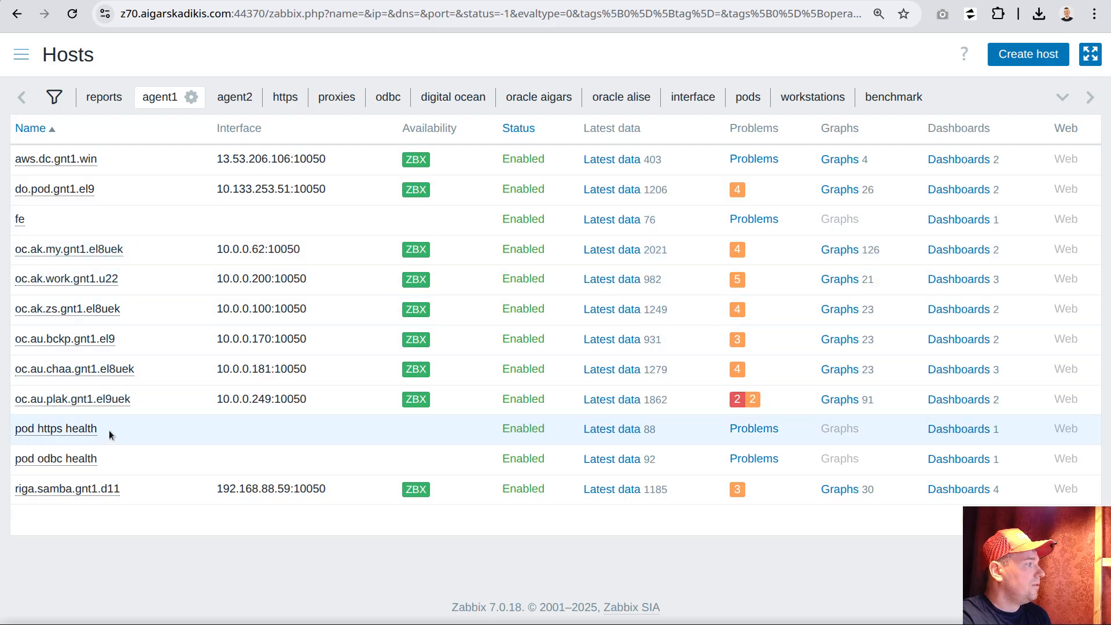
{"action": "left_click", "coordinate": [739, 403]}
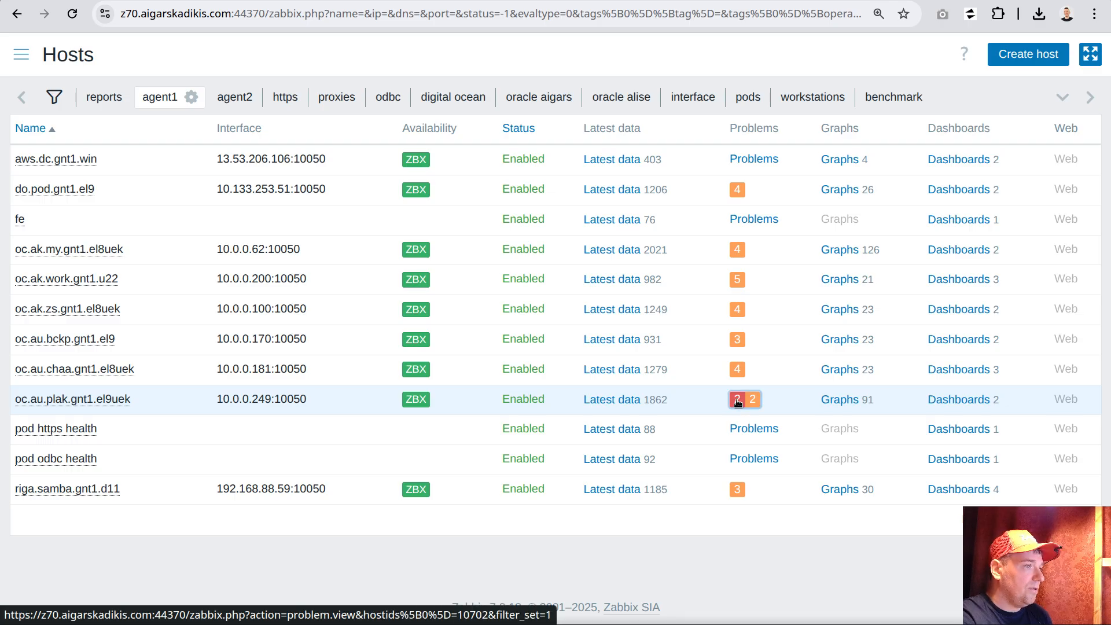
Examine the complete tag lists of the free space problems for / and /var/oled, closing each list
{"action": "scroll", "coordinate": [741, 347], "scroll_direction": "down", "scroll_amount": 3}
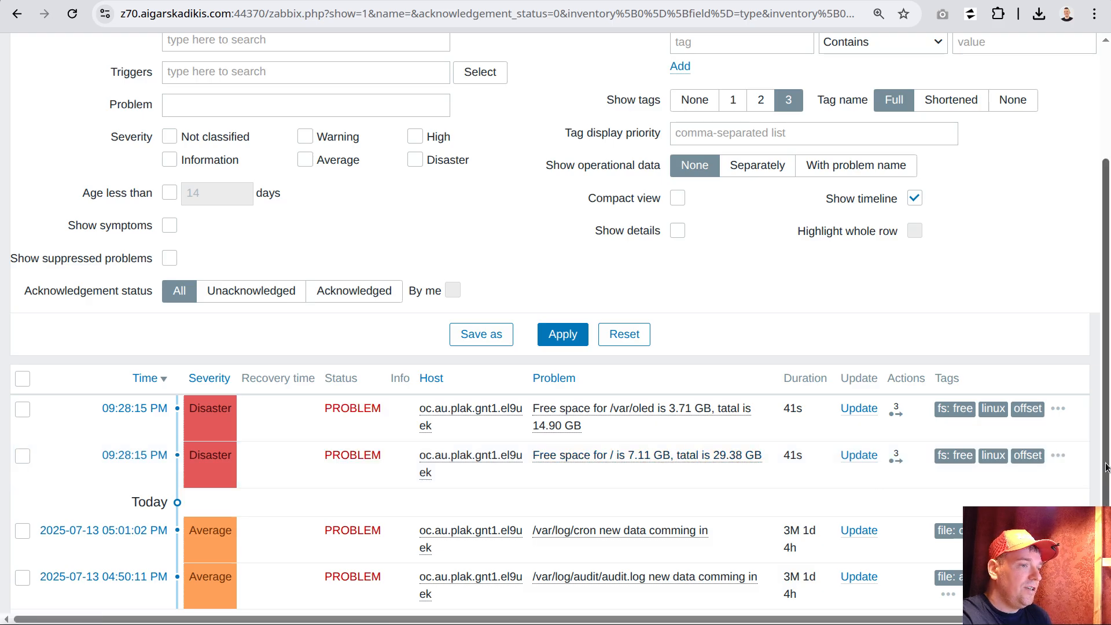
{"action": "left_click", "coordinate": [1059, 455]}
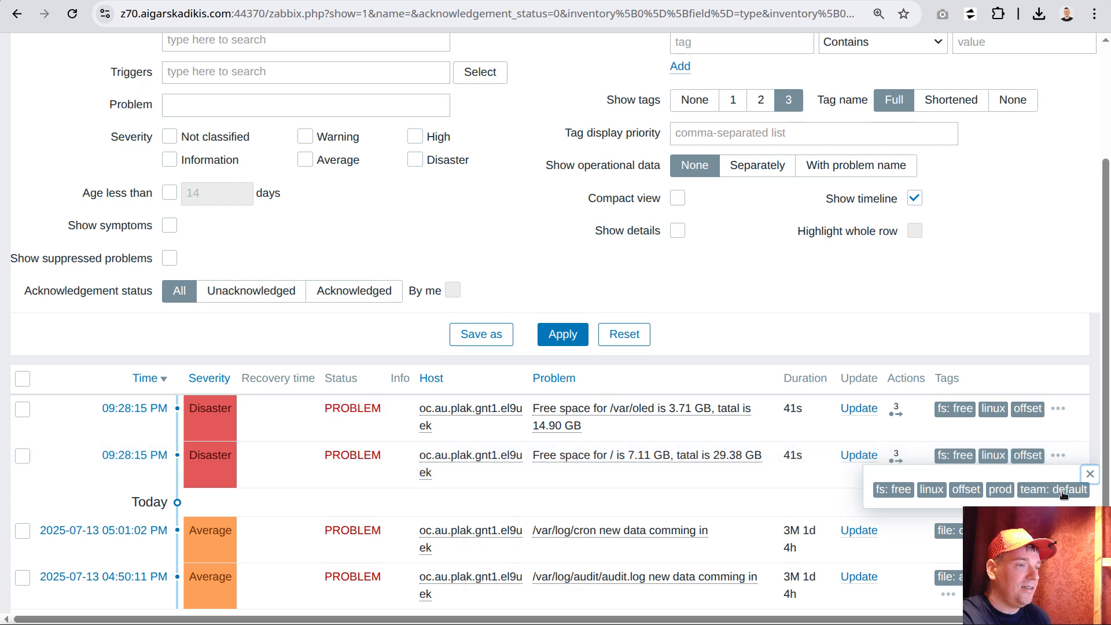
{"action": "left_click", "coordinate": [1090, 474]}
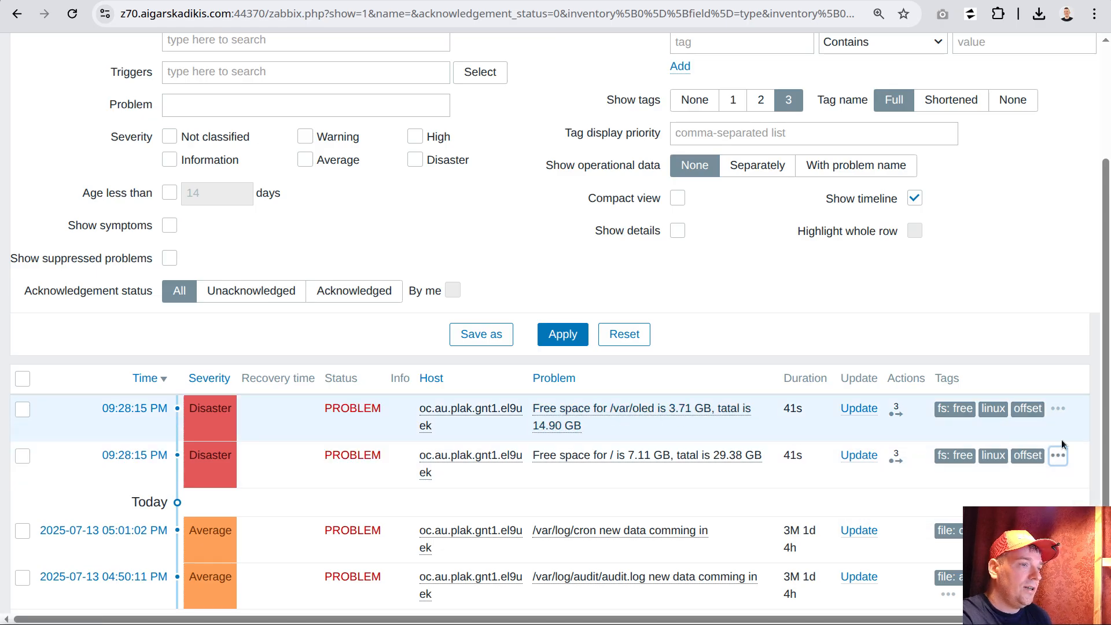
{"action": "left_click", "coordinate": [1058, 410]}
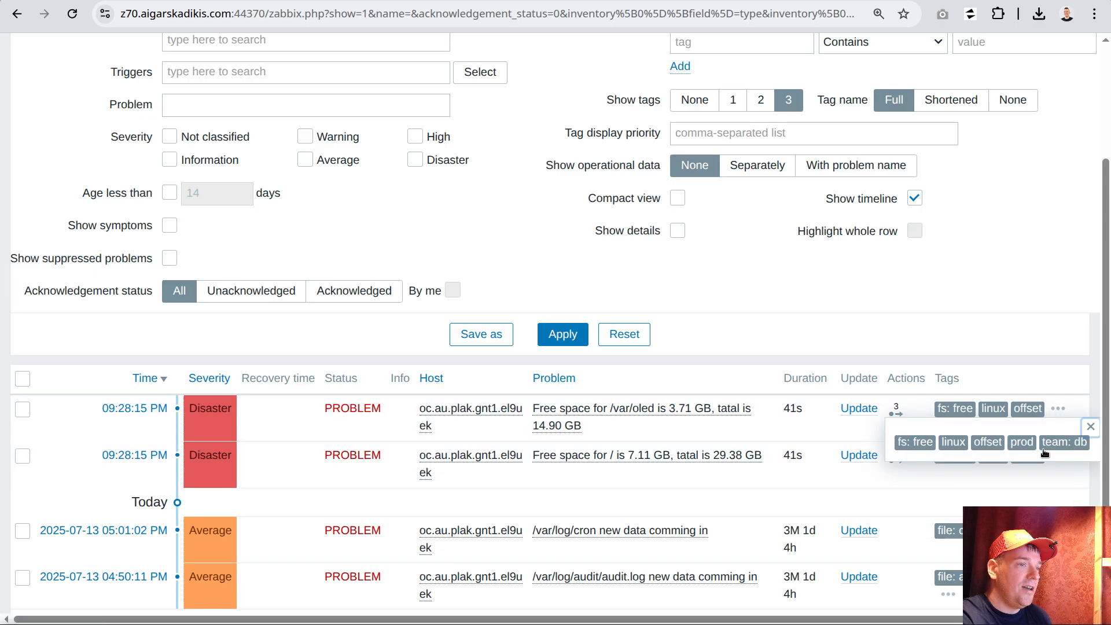
{"action": "left_click", "coordinate": [1090, 427]}
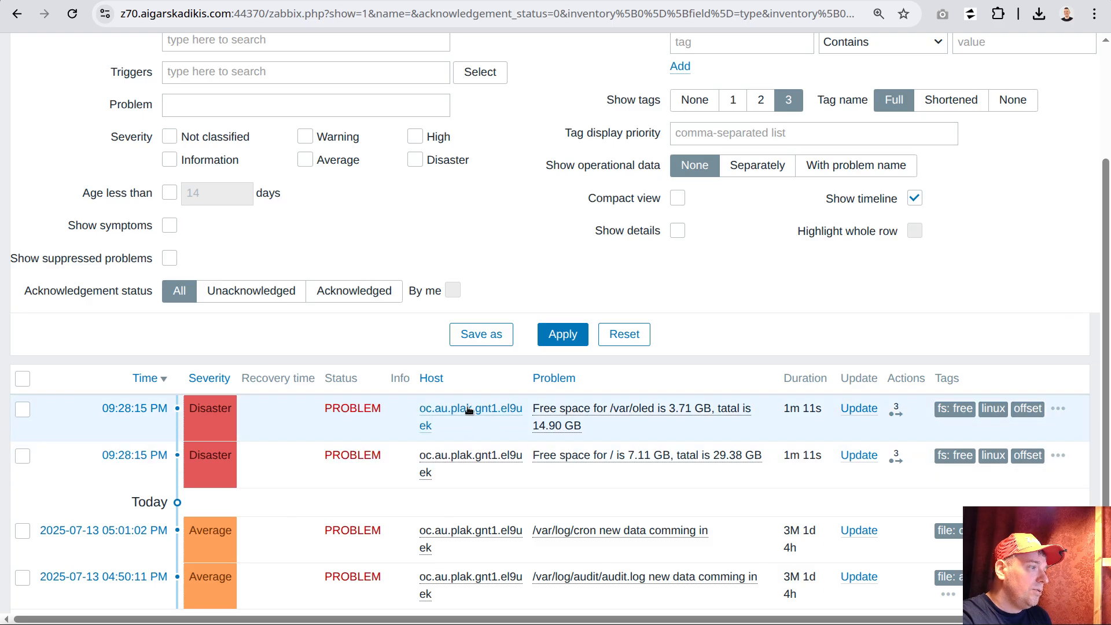
Open the macros in the host configuration of oc.au.plak.gnt1.el9uek and copy the macro name {$TEAM:"/var/oled"}
{"action": "left_click", "coordinate": [463, 411]}
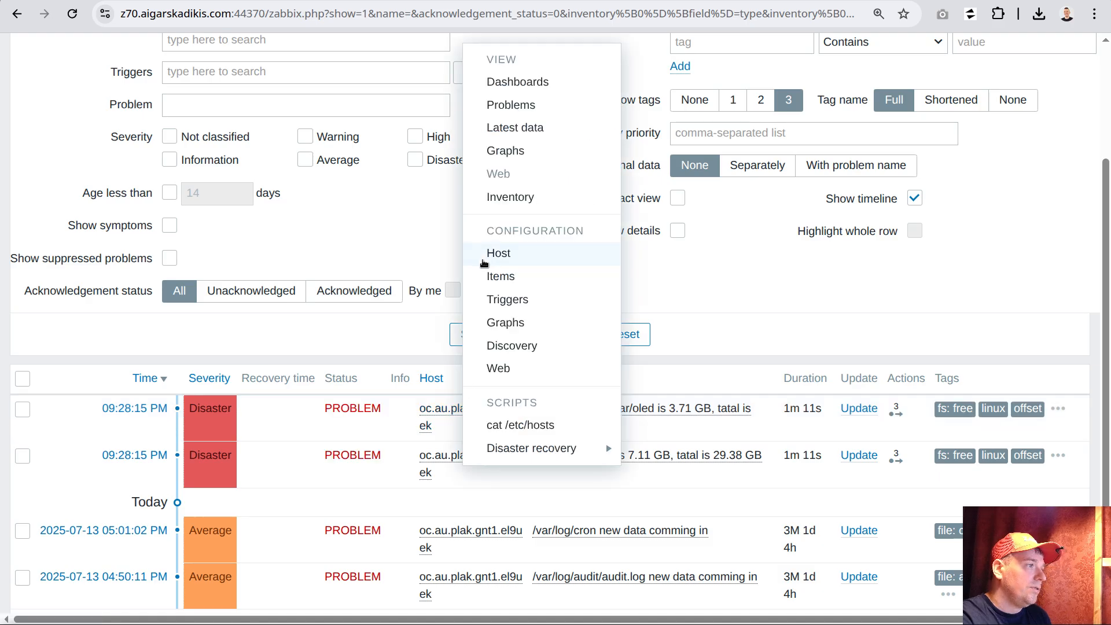
{"action": "left_click", "coordinate": [494, 256]}
{"action": "left_click", "coordinate": [201, 75]}
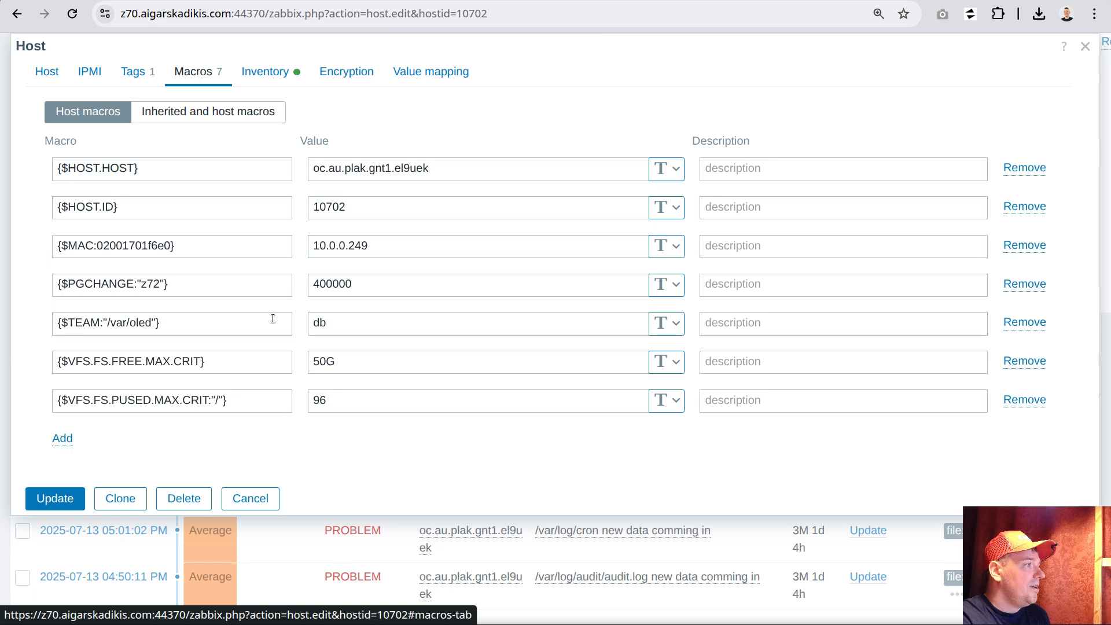
{"action": "triple_click", "coordinate": [171, 324]}
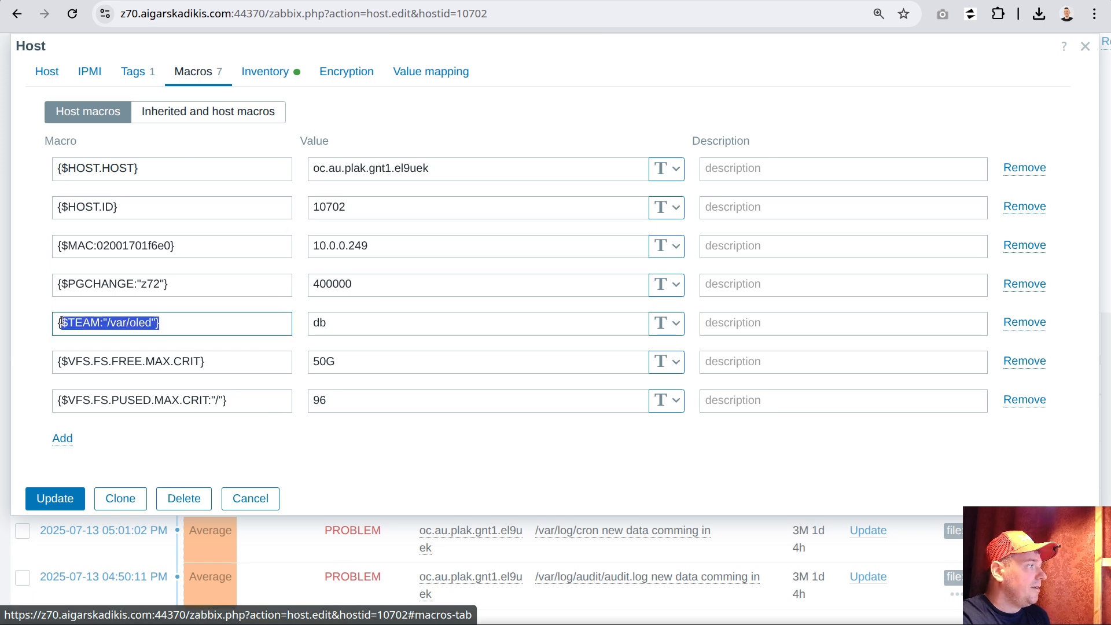
{"action": "right_click", "coordinate": [87, 322]}
{"action": "left_click", "coordinate": [153, 238]}
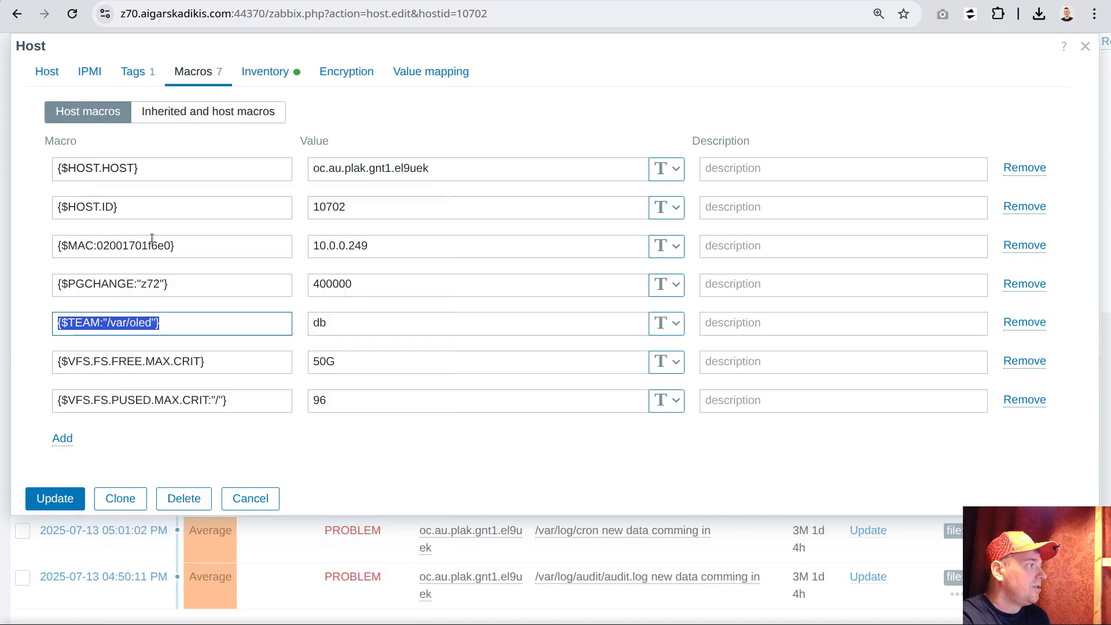
Add the host macro {$TEAM:"/oracle"} with the value oracle, based on the copied name, and save the host
{"action": "left_click", "coordinate": [64, 441]}
{"action": "left_click", "coordinate": [105, 438]}
{"action": "key", "text": "ctrl+v"}
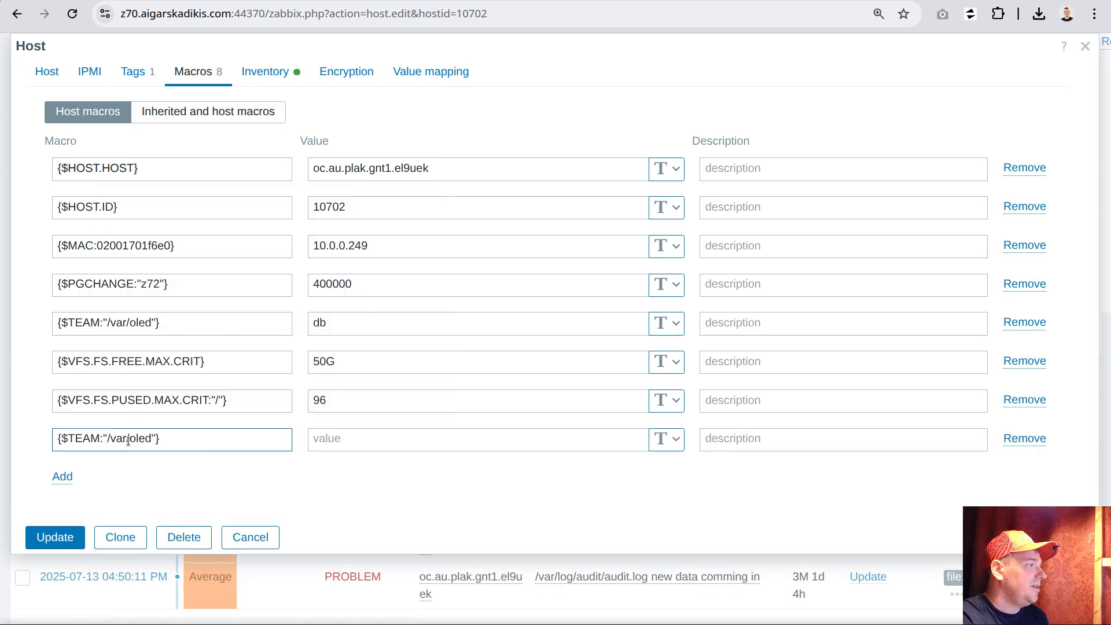
{"action": "left_click_drag", "start_coordinate": [128, 440], "coordinate": [168, 444]}
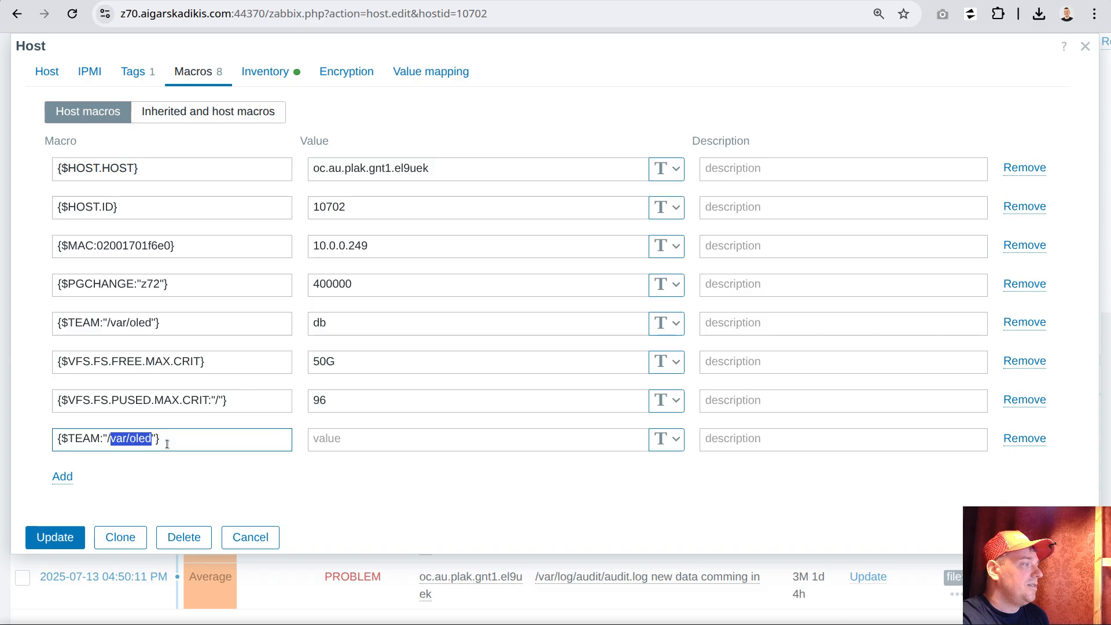
{"action": "type", "text": "data"}
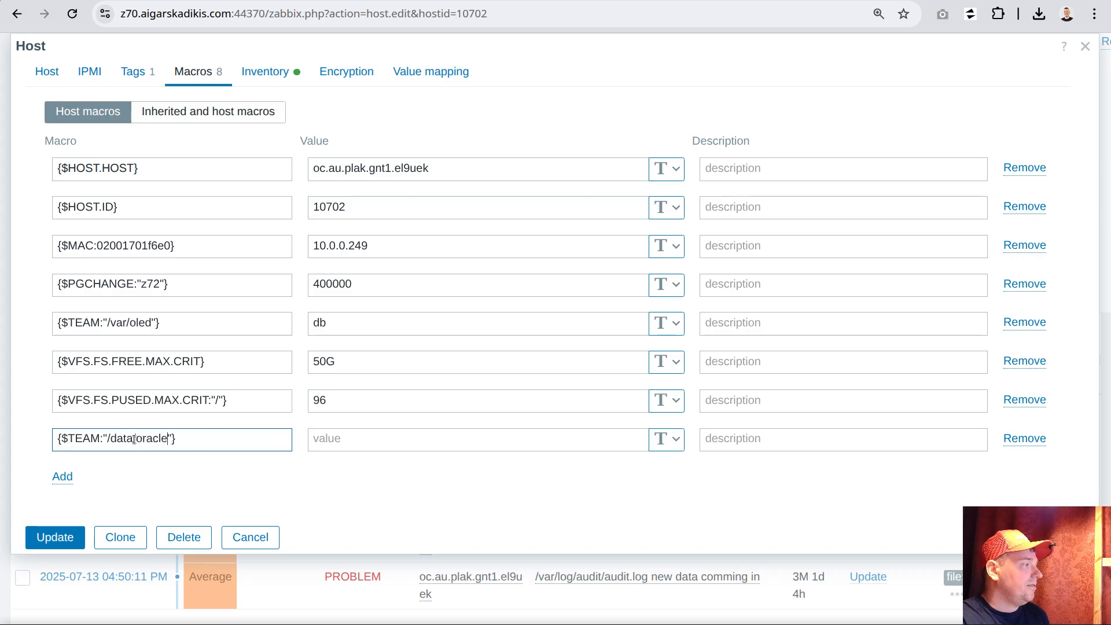
{"action": "key", "text": "BackSpace"}
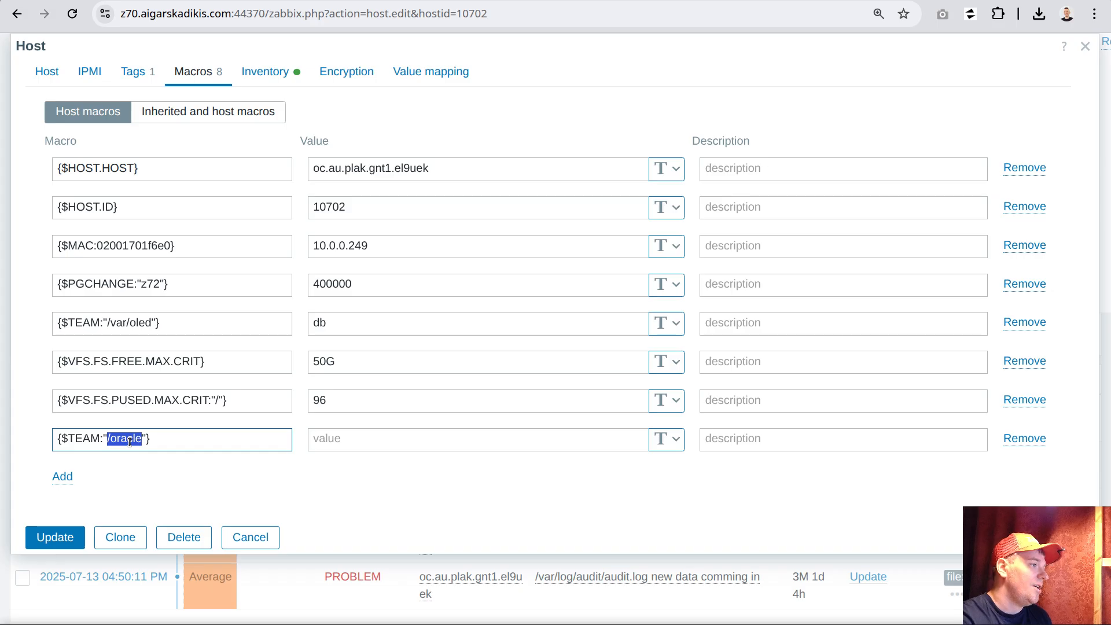
{"action": "left_click", "coordinate": [353, 439]}
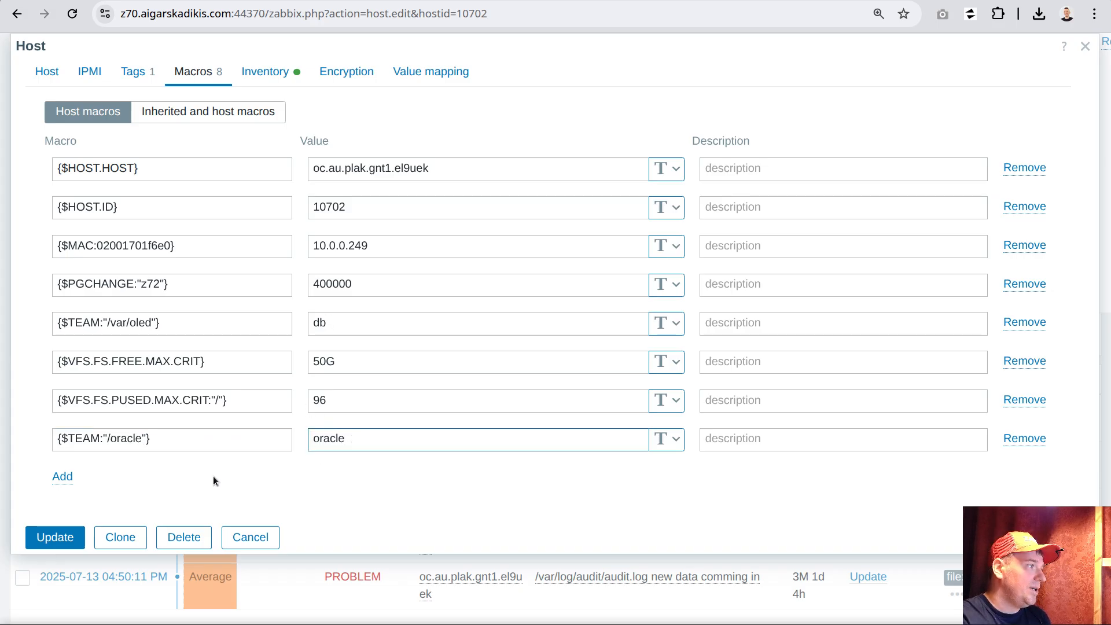
{"action": "left_click", "coordinate": [57, 539]}
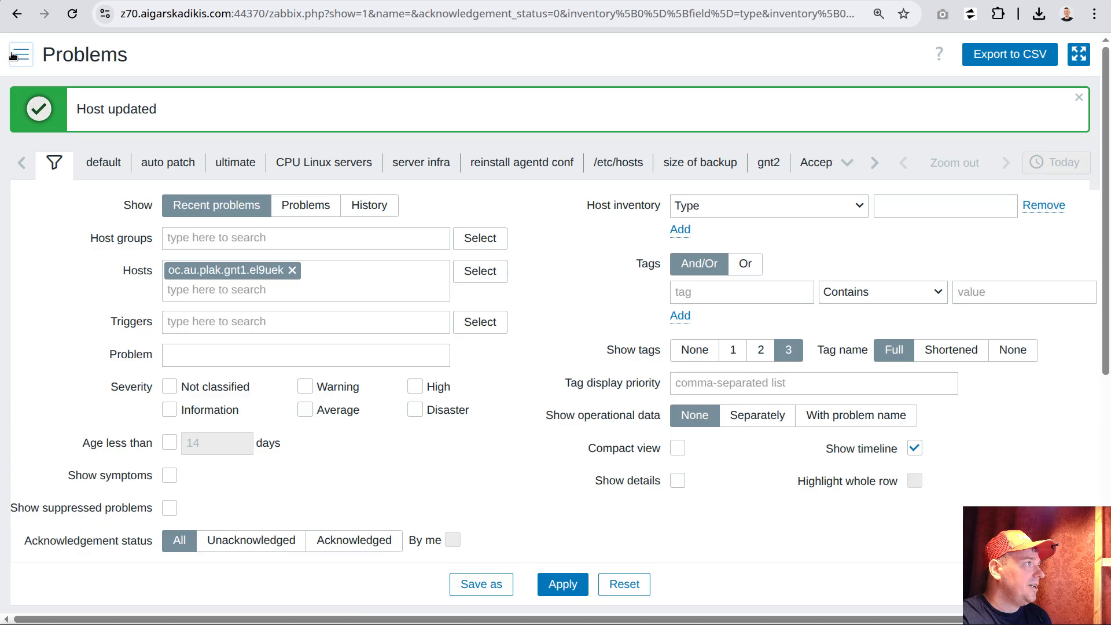
Open the trigger actions and check the team tag values in the conditions of team default and team db
{"action": "left_click", "coordinate": [12, 56]}
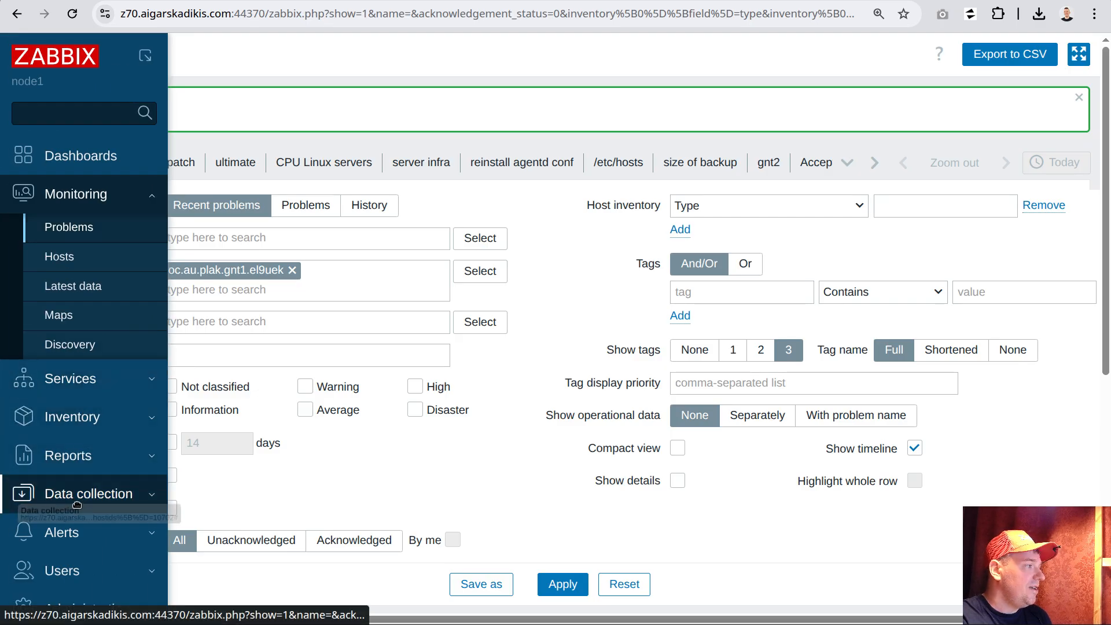
{"action": "left_click", "coordinate": [58, 533]}
{"action": "mouse_move", "coordinate": [58, 418]}
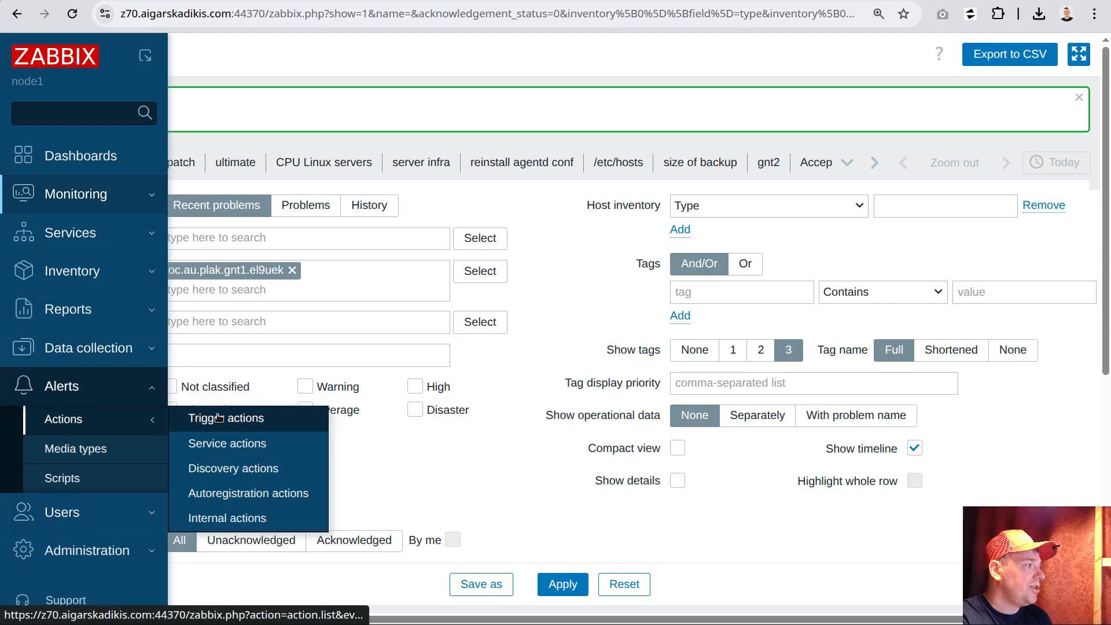
{"action": "left_click", "coordinate": [219, 418]}
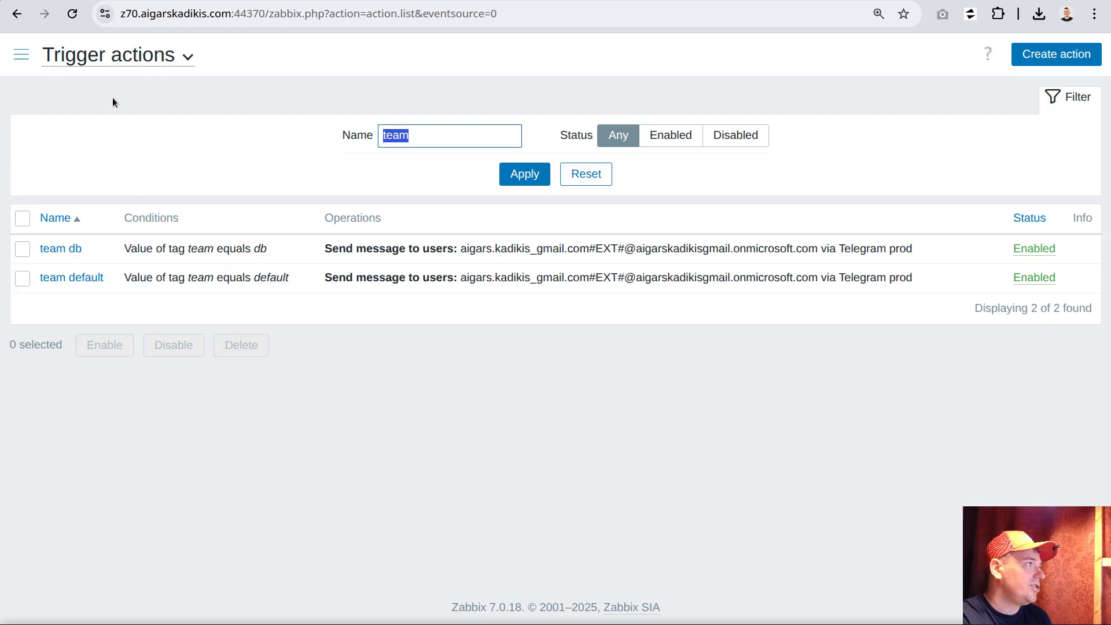
{"action": "double_click", "coordinate": [270, 279]}
{"action": "double_click", "coordinate": [262, 249]}
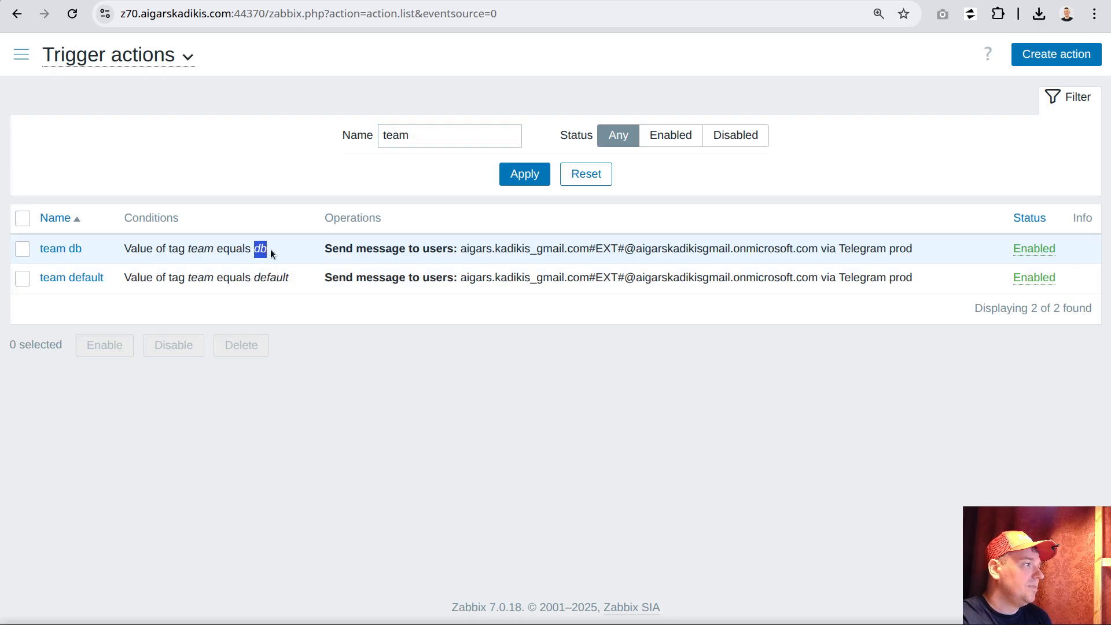